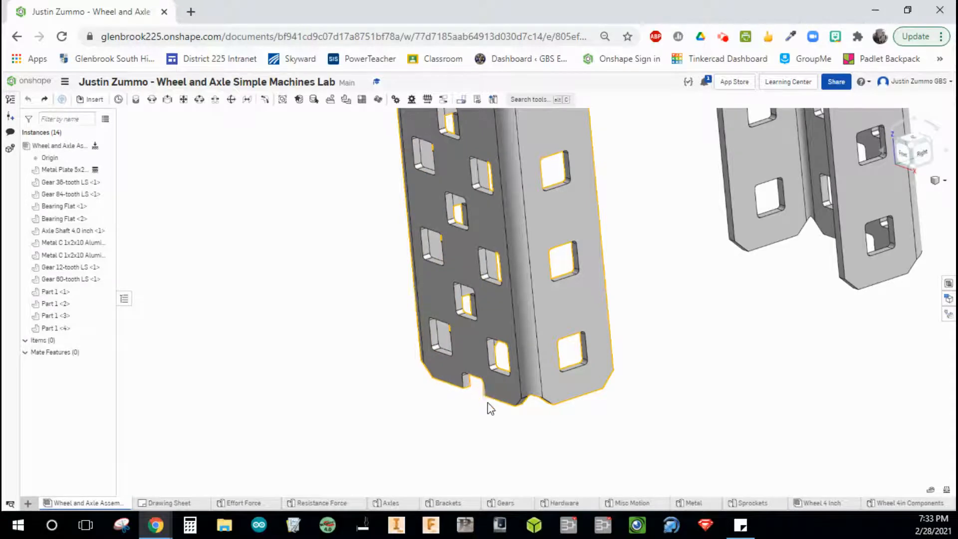
Step: Start a Fastened mate at the midpoint of the inner web edge on the first Metal C 1x2x10 channel's top end
scroll(624, 414, down, 5)
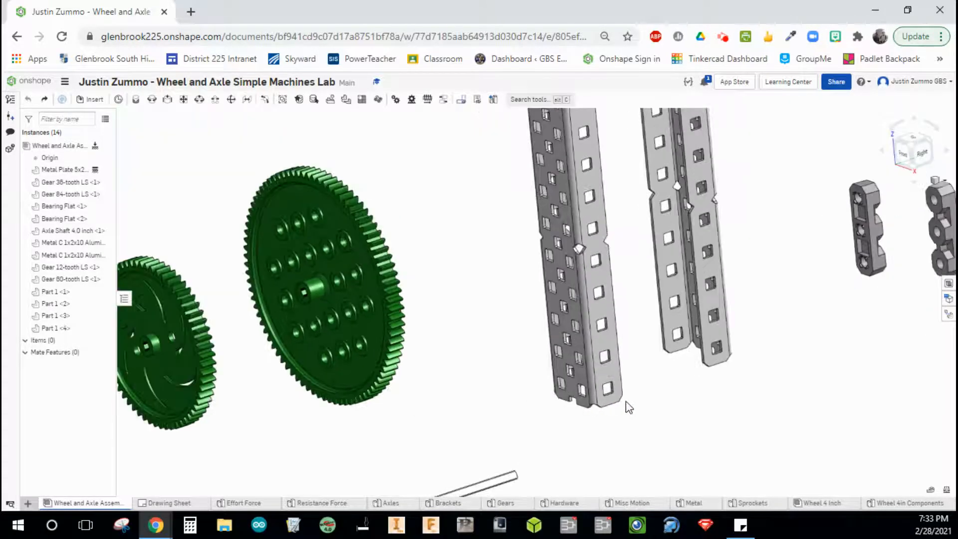
scroll(626, 402, down, 1)
middle_drag(636, 273, 516, 271)
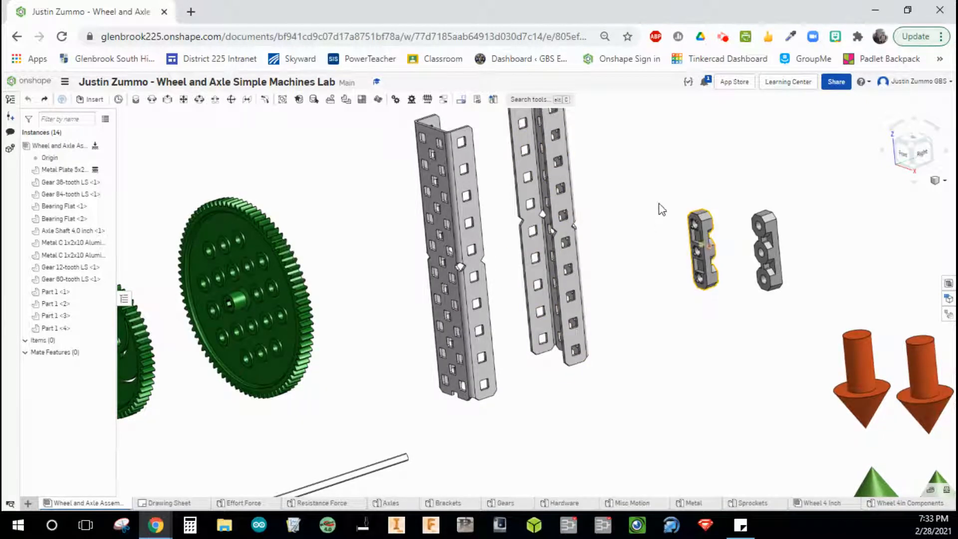
middle_drag(505, 193, 510, 273)
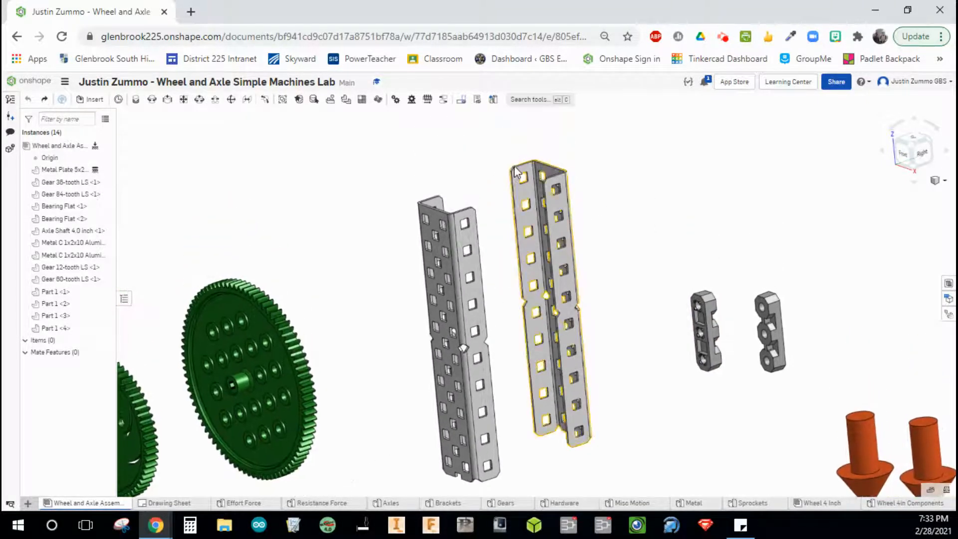
scroll(460, 210, up, 10)
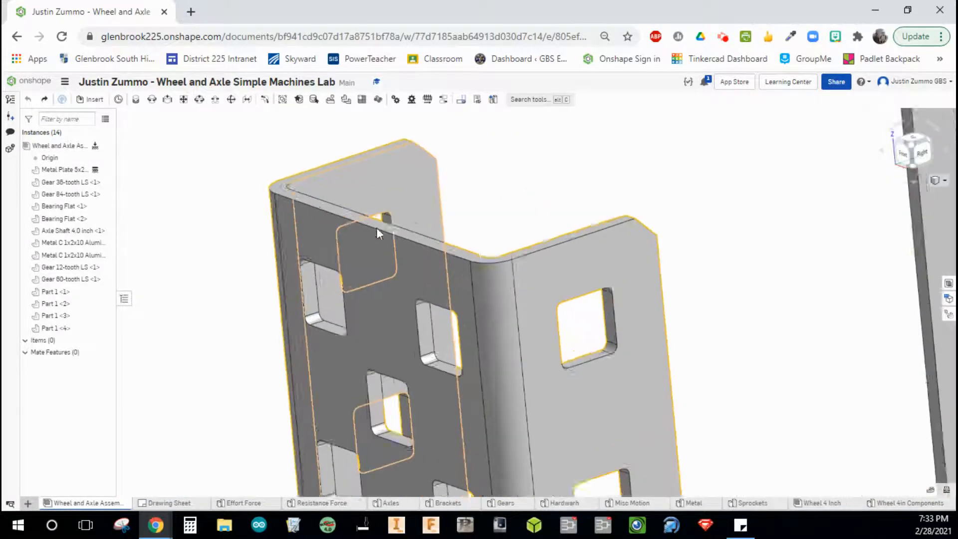
scroll(376, 228, up, 2)
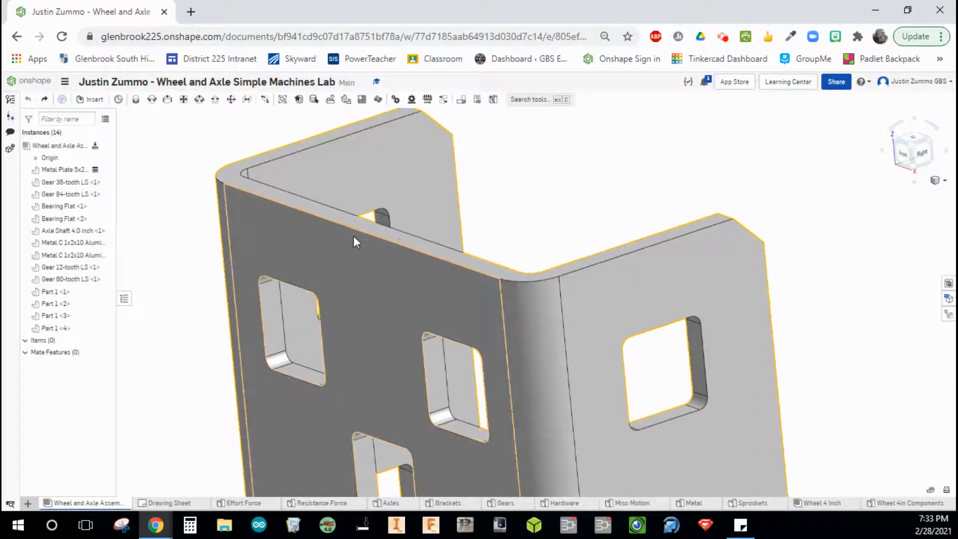
scroll(513, 145, down, 5)
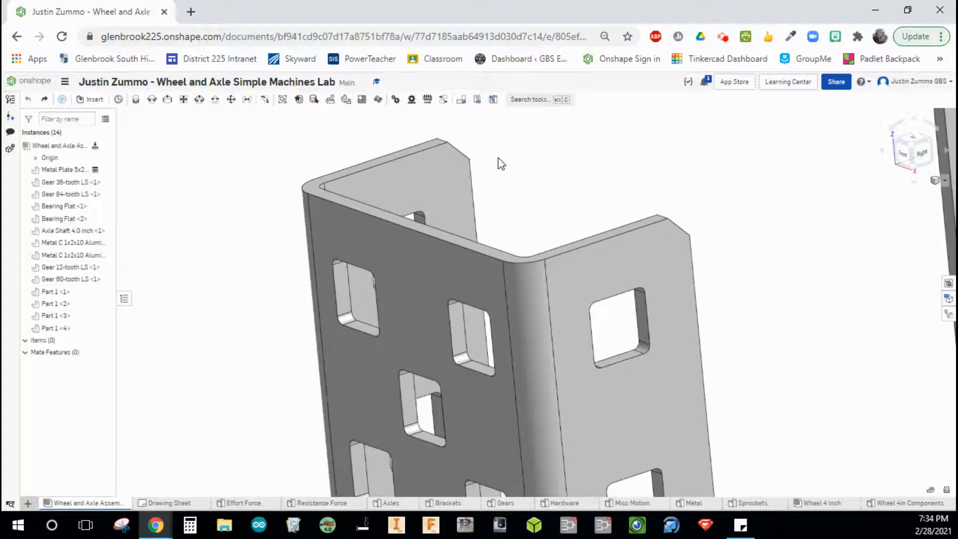
right_drag(498, 158, 391, 170)
middle_drag(390, 168, 386, 164)
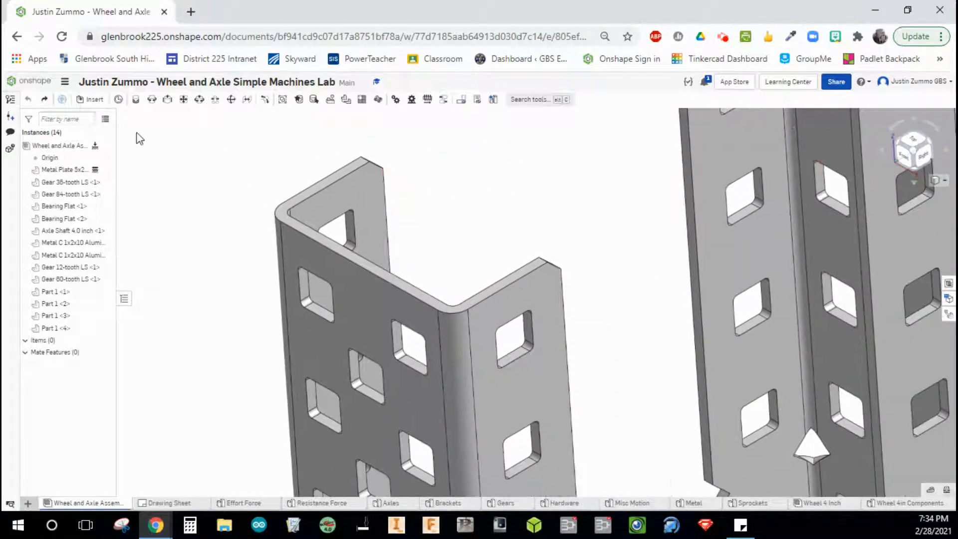
click(136, 105)
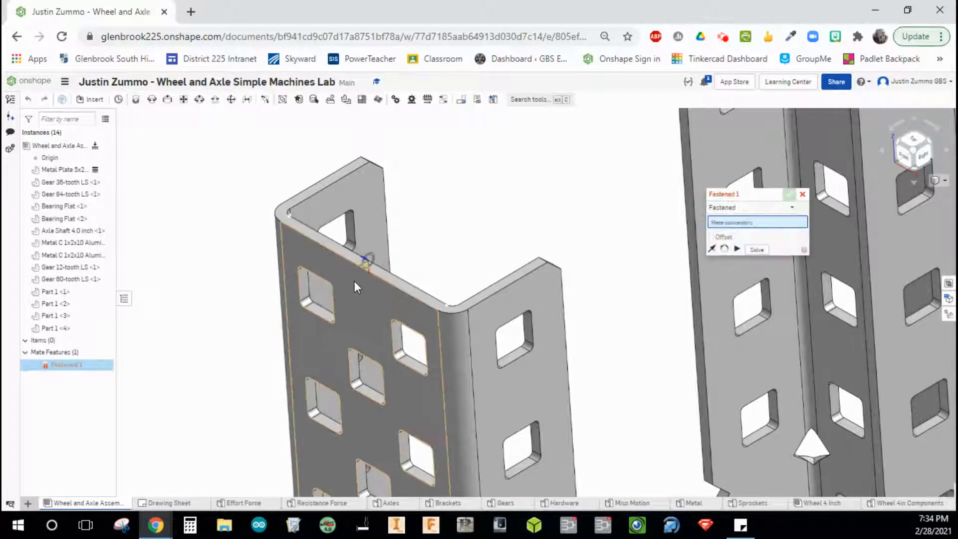
scroll(349, 255, up, 5)
scroll(344, 250, up, 3)
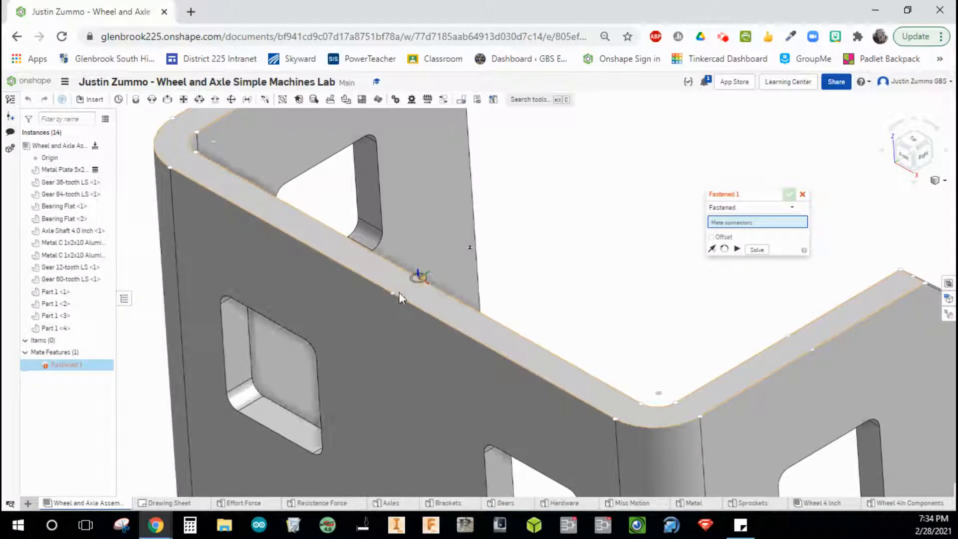
click(421, 280)
Step: Mate the first channel to the metal plate at the edge midpoint of a diamond-shaped hole near the plate's corner
scroll(573, 257, down, 10)
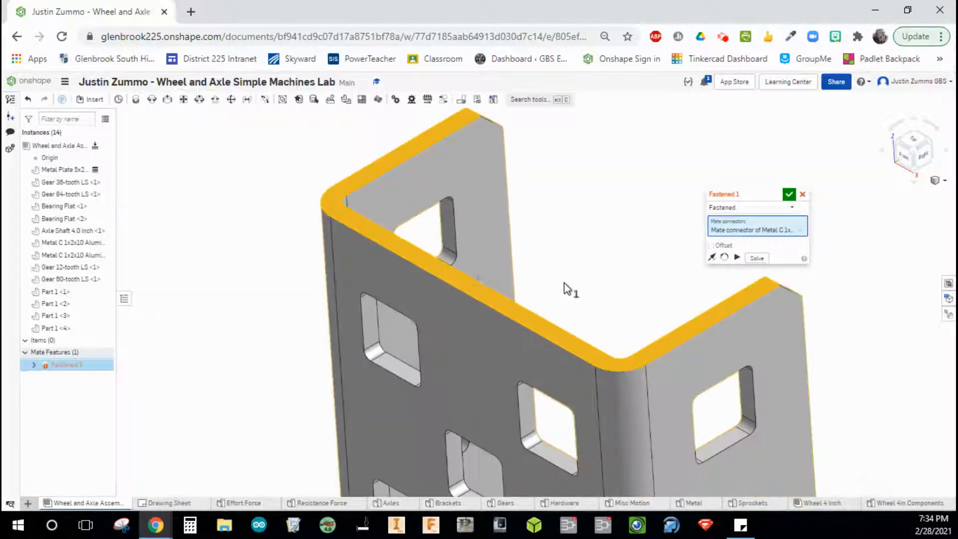
middle_drag(471, 415, 478, 140)
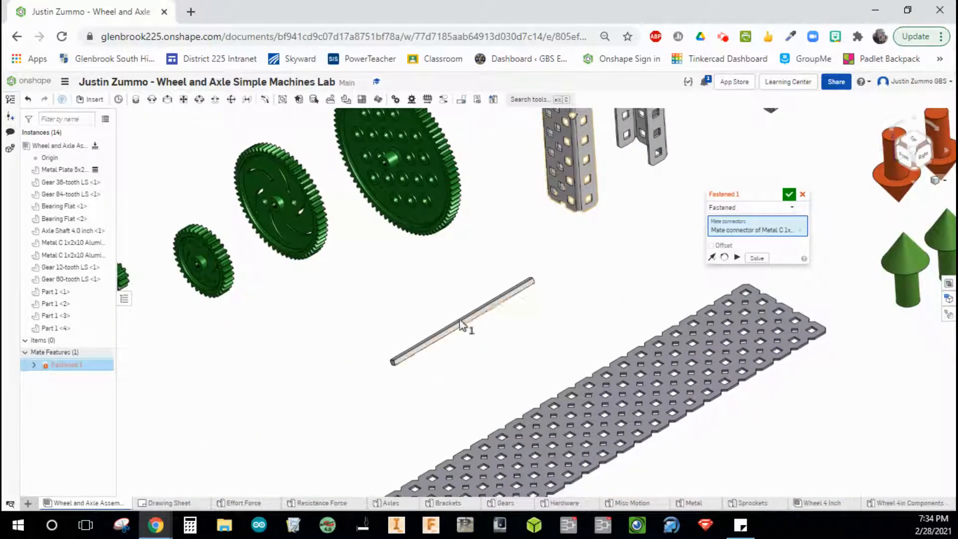
middle_drag(442, 360, 500, 222)
scroll(456, 455, up, 10)
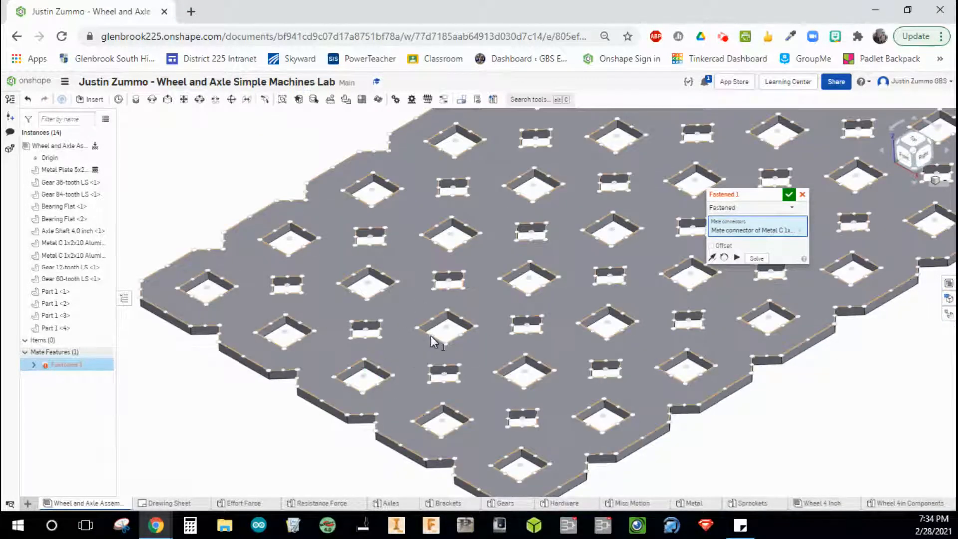
scroll(428, 339, up, 5)
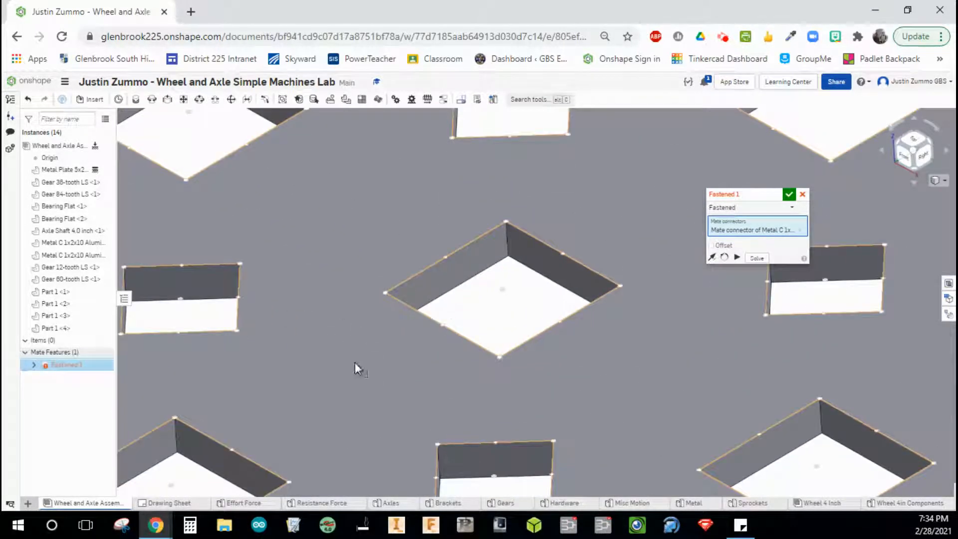
click(441, 325)
Step: Flip the first channel so it stands upright on top of the plate and commit the Fastened mate
scroll(524, 319, down, 5)
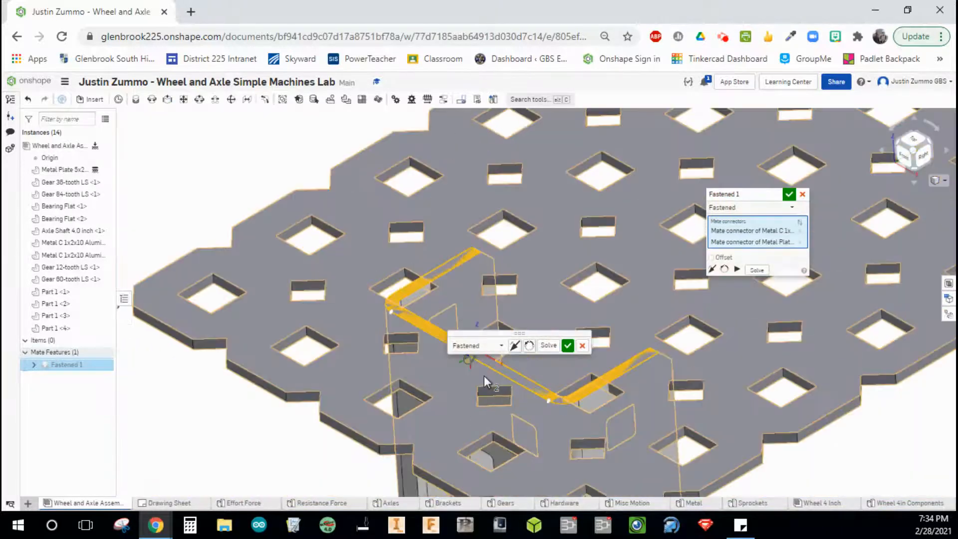
scroll(484, 376, down, 3)
middle_drag(303, 427, 200, 373)
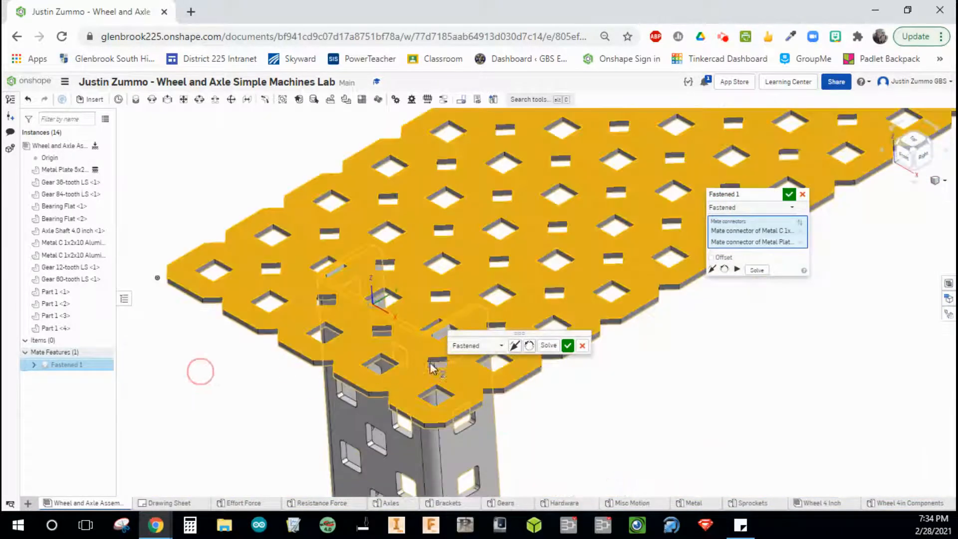
click(516, 346)
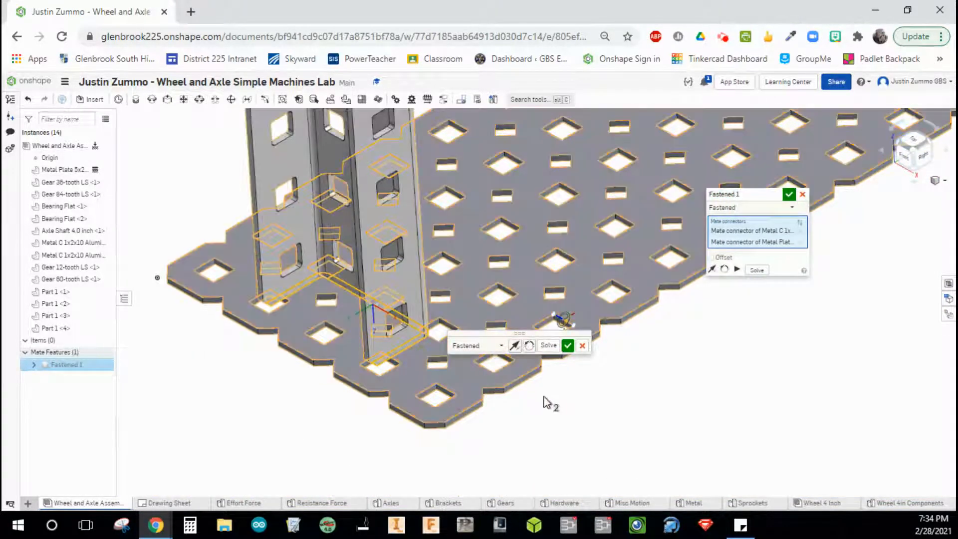
scroll(546, 402, down, 5)
scroll(651, 387, down, 3)
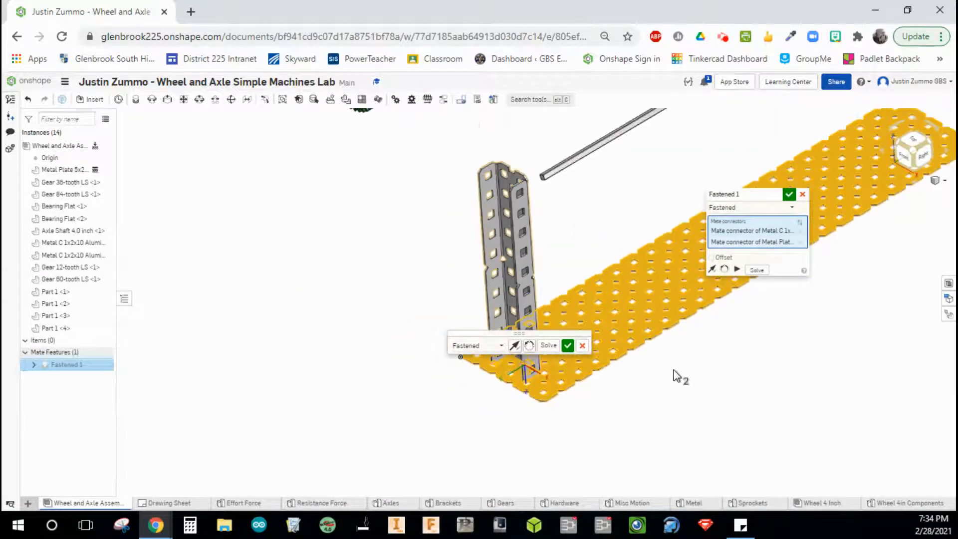
middle_drag(670, 368, 548, 363)
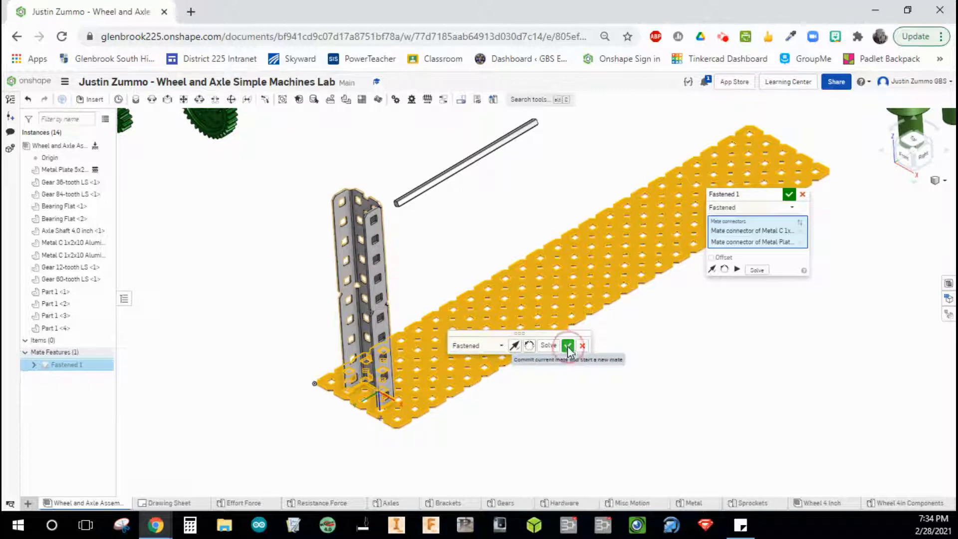
click(569, 347)
Step: Choose the midpoint of the second C-channel's inner web edge at its top end as the next Fastened mate connector
scroll(569, 353, down, 5)
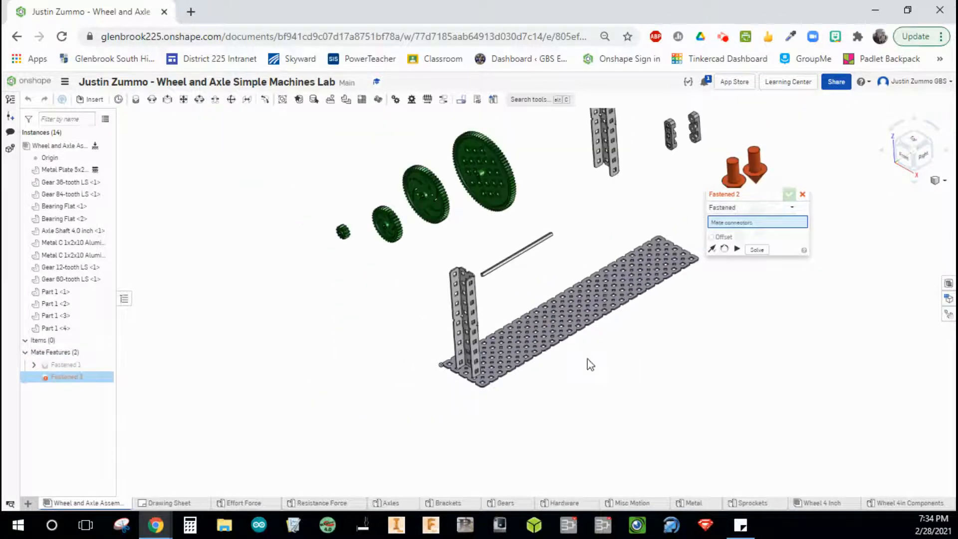
middle_drag(591, 364, 457, 394)
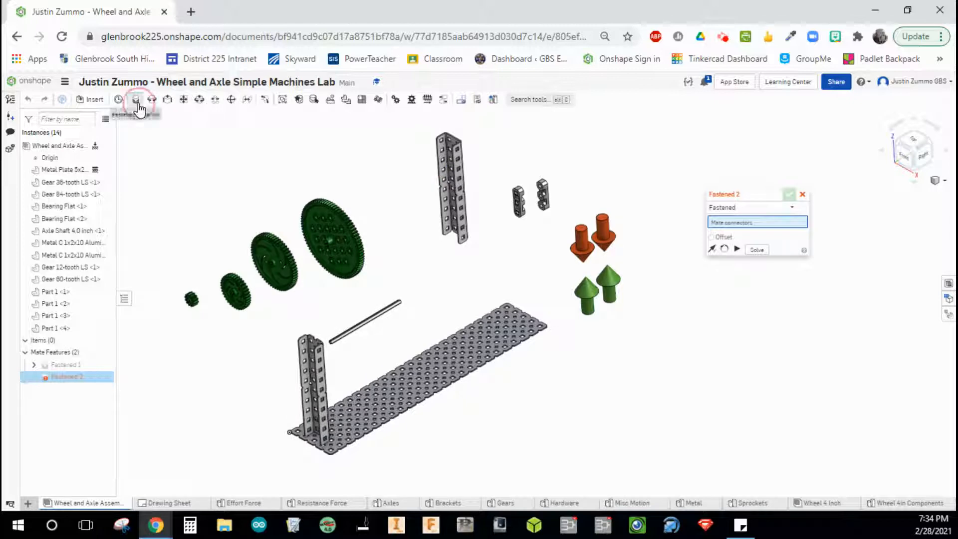
scroll(471, 139, up, 8)
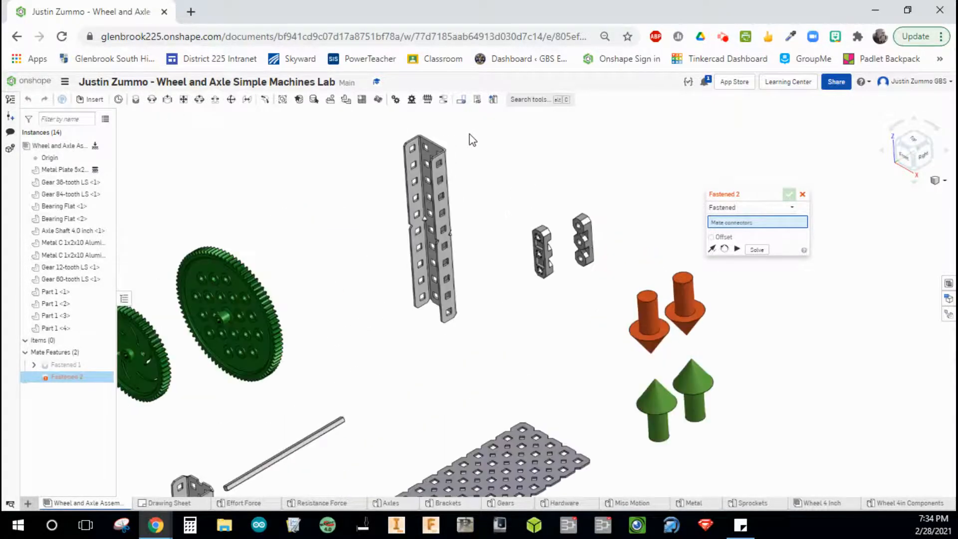
scroll(392, 161, up, 2)
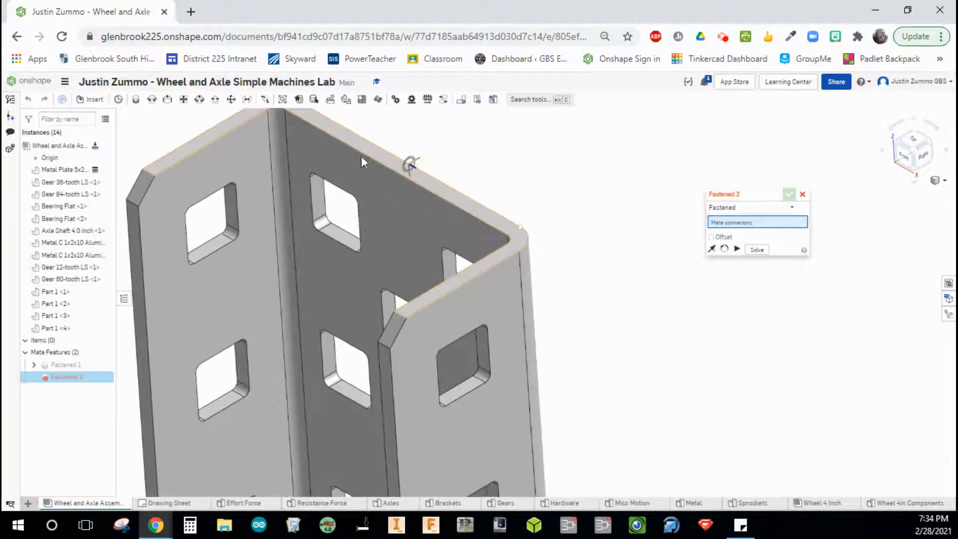
click(399, 173)
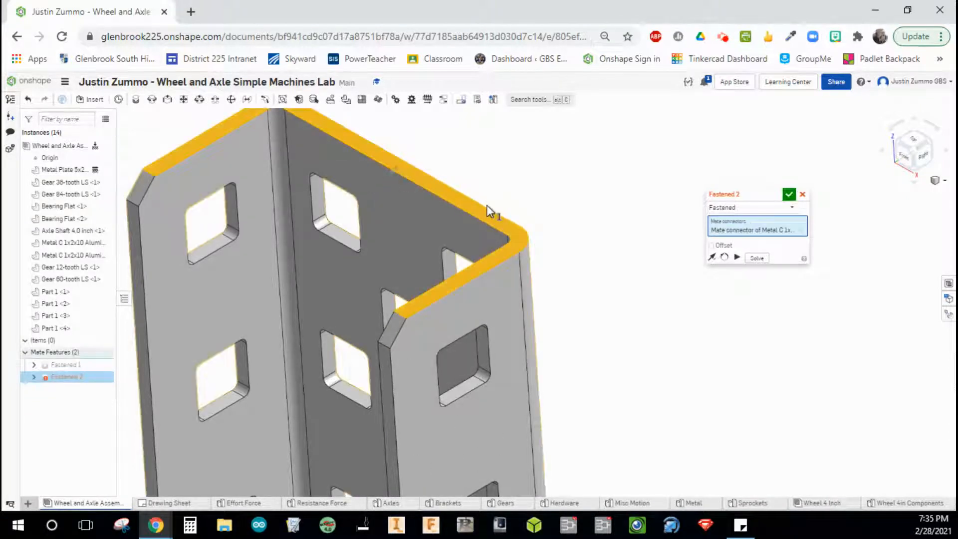
Step: Mate the second channel to the edge midpoint of a plate hole farther along the plate, facing the first channel
scroll(489, 219, up, 2)
scroll(489, 227, down, 10)
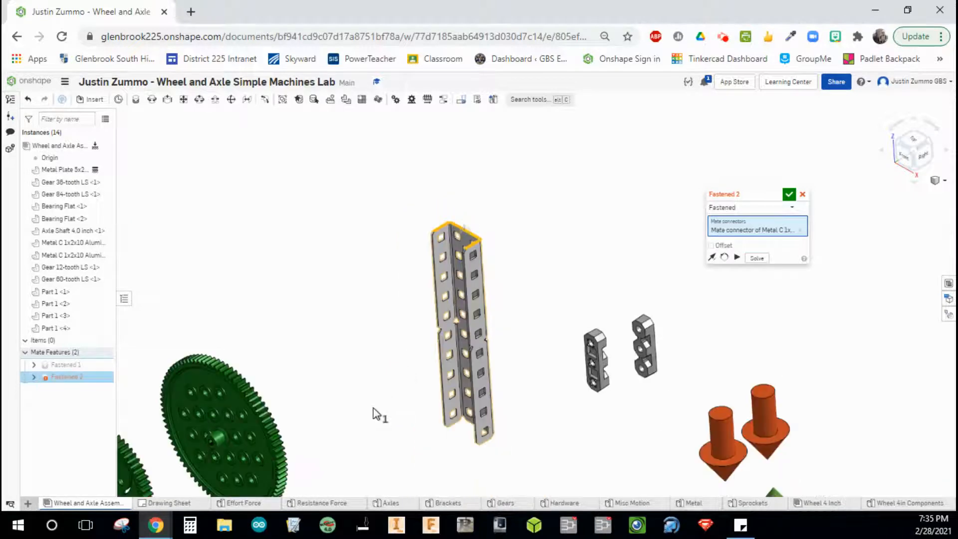
middle_drag(381, 252, 424, 148)
middle_drag(371, 404, 429, 249)
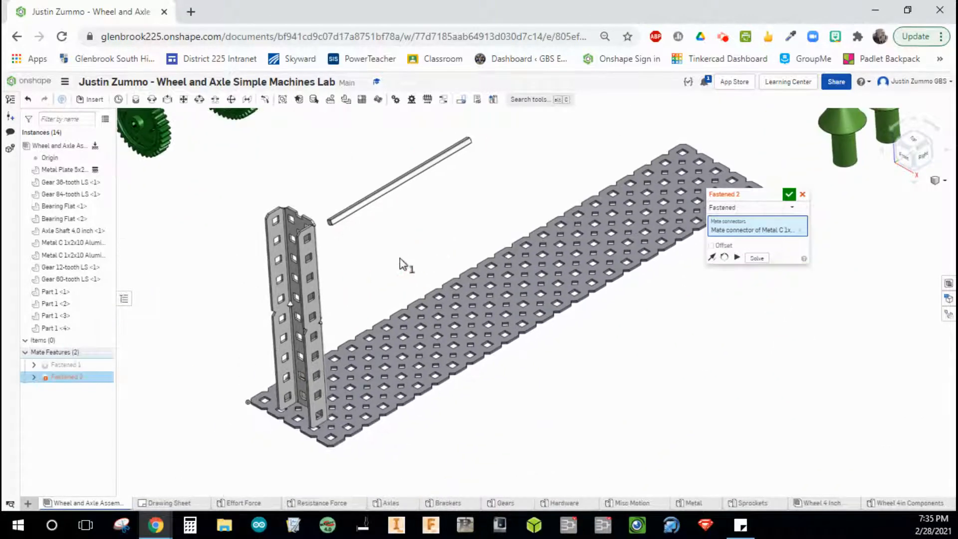
mouse_move(400, 258)
right_down()
mouse_move(394, 276)
mouse_move(379, 265)
mouse_move(299, 299)
mouse_move(327, 320)
mouse_move(359, 314)
mouse_move(358, 305)
right_up()
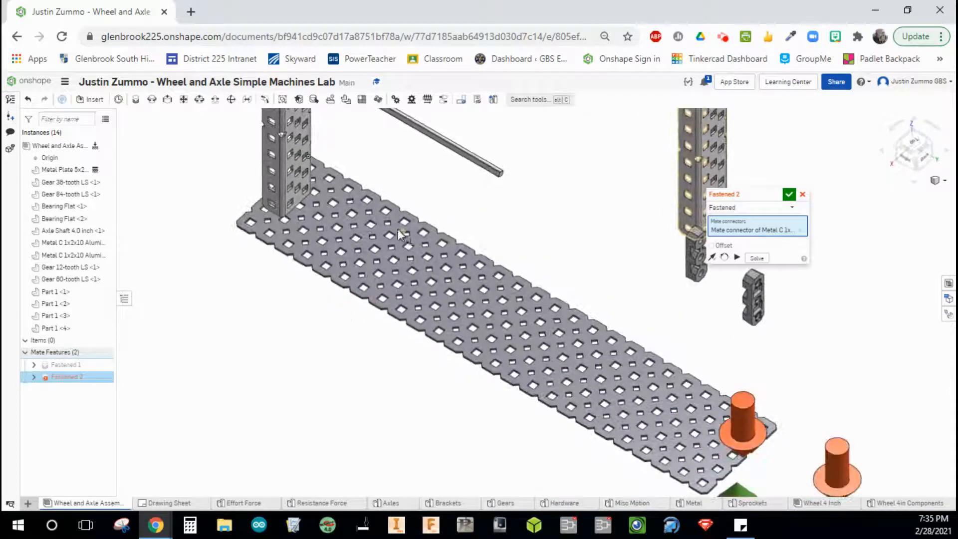
scroll(369, 255, up, 5)
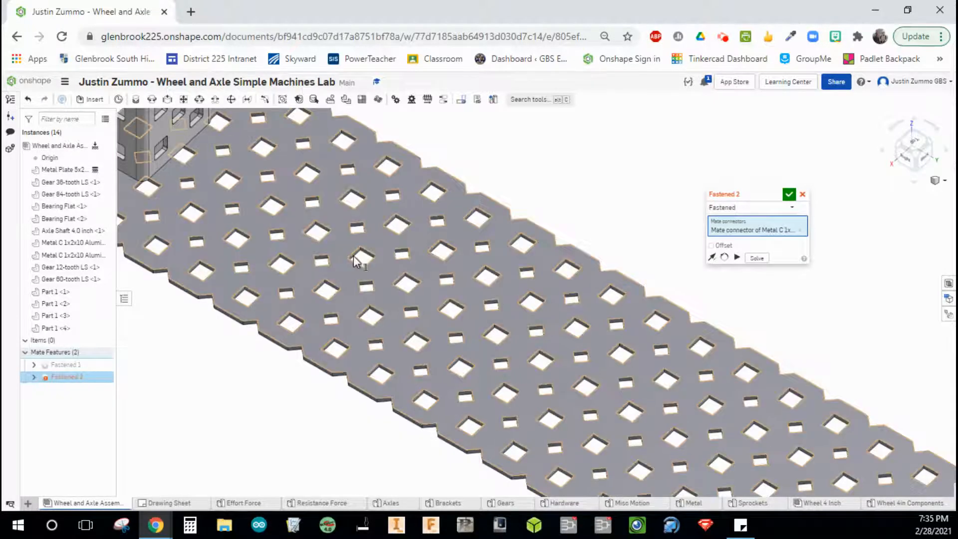
scroll(360, 255, up, 5)
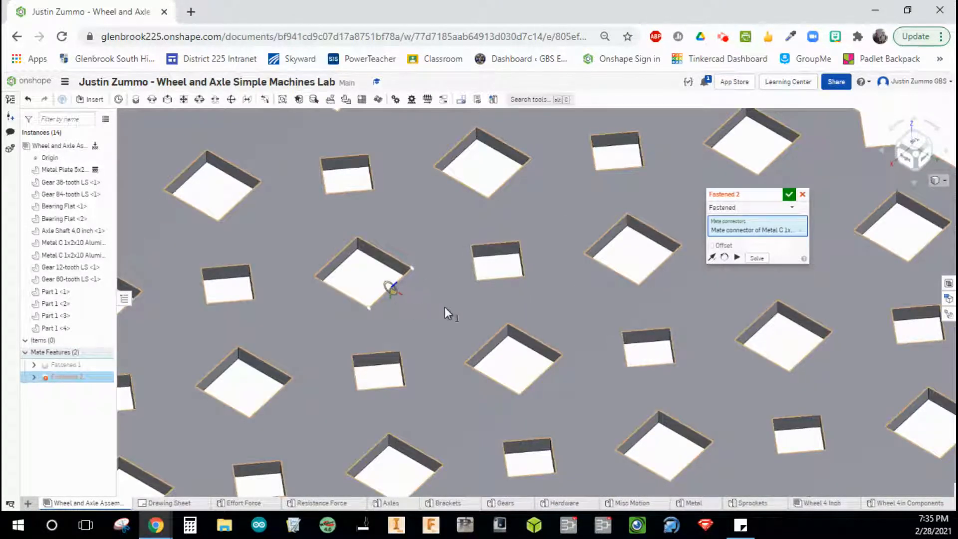
click(394, 290)
Step: Flip the second channel so it stands above the plate and commit its Fastened mate
scroll(371, 363, down, 10)
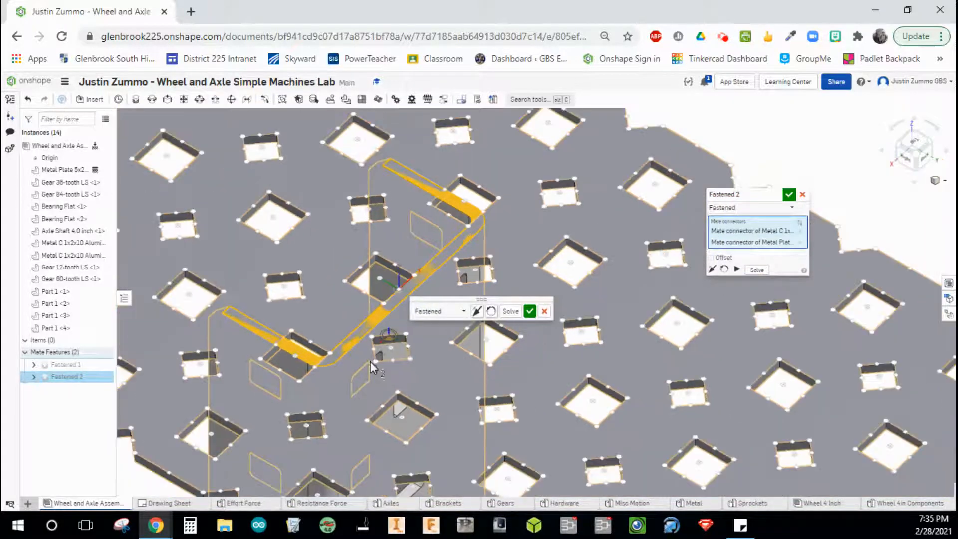
scroll(367, 360, down, 3)
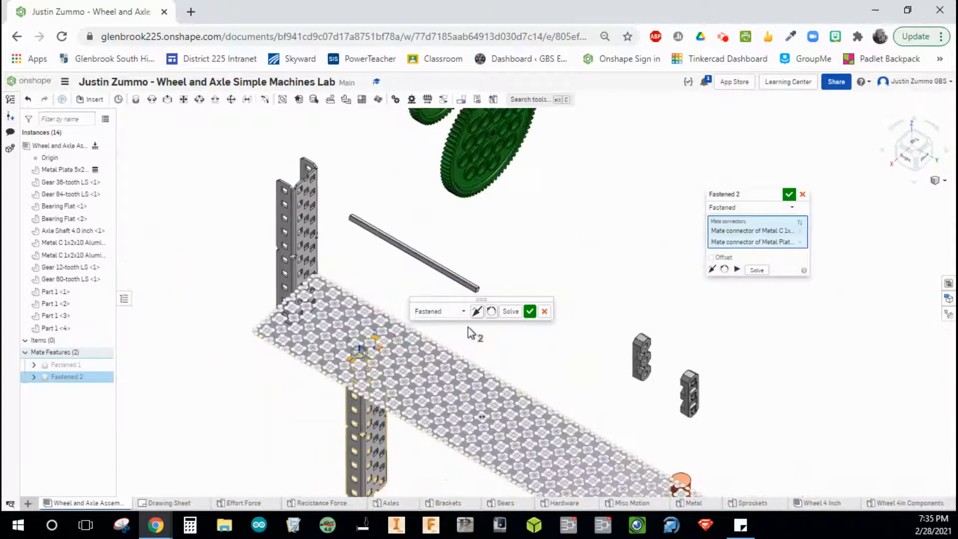
click(477, 312)
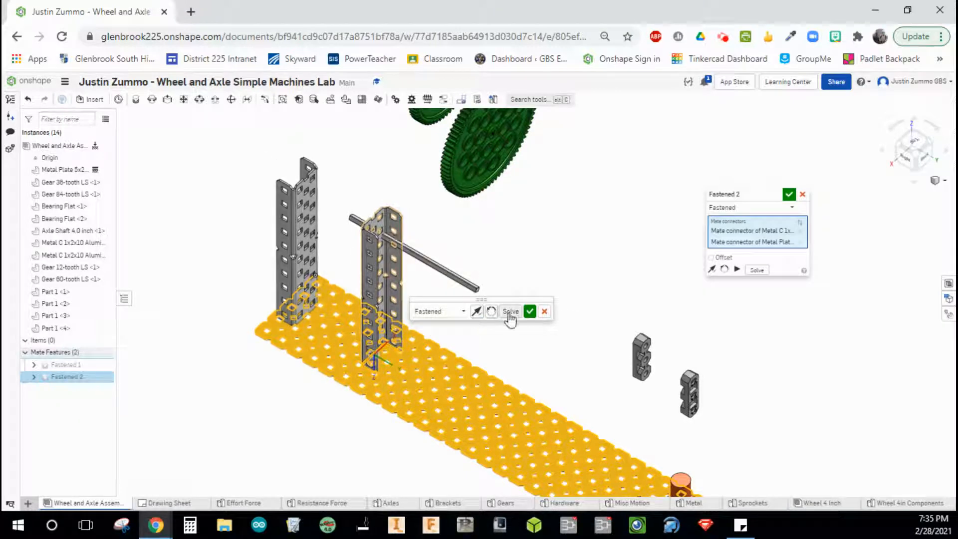
click(530, 312)
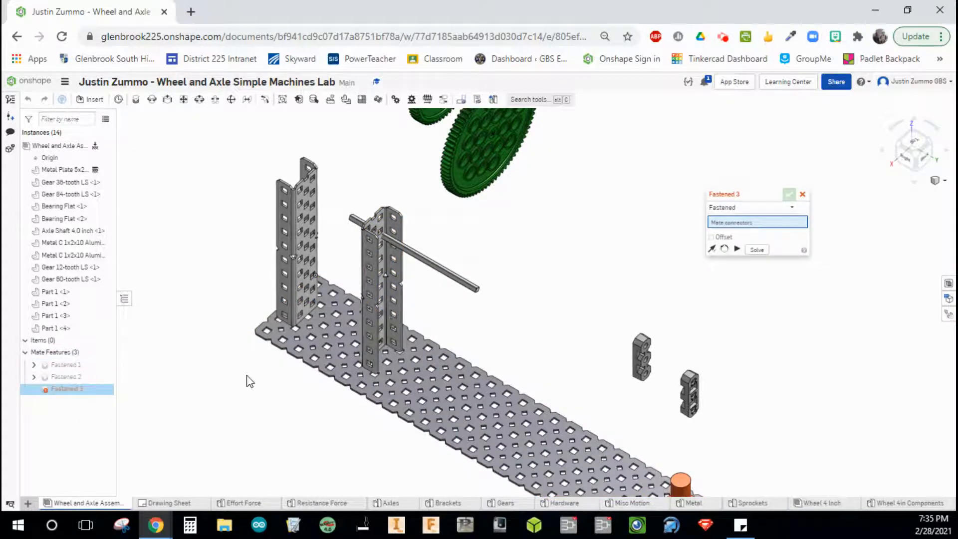
Step: Try to move the axle shaft clear of the second channel and discard the empty Fastened mate
right_drag(249, 382, 350, 295)
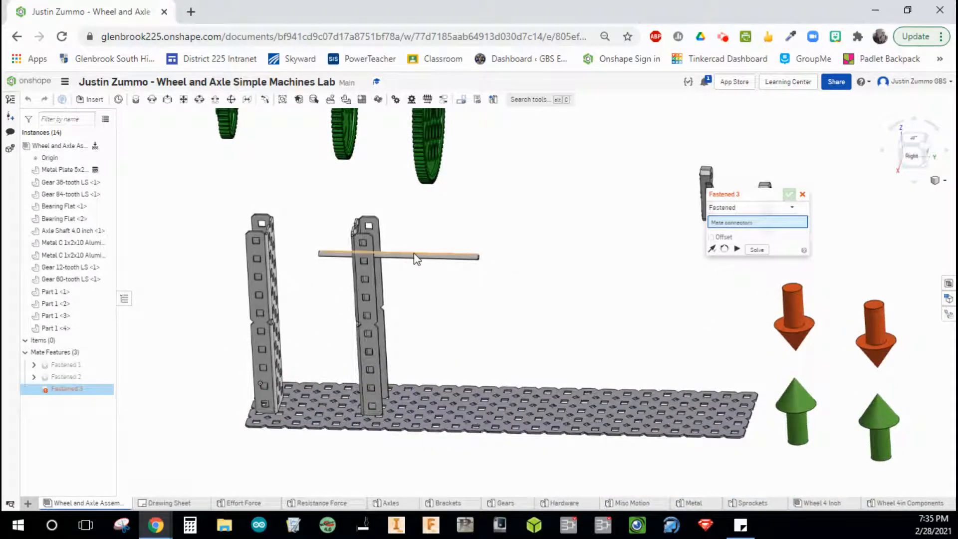
drag(366, 207, 262, 194)
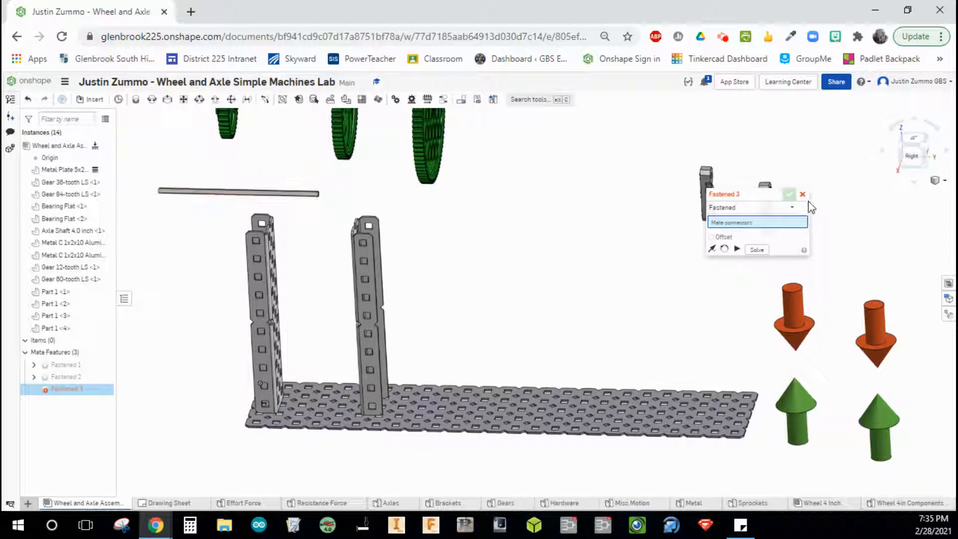
click(803, 194)
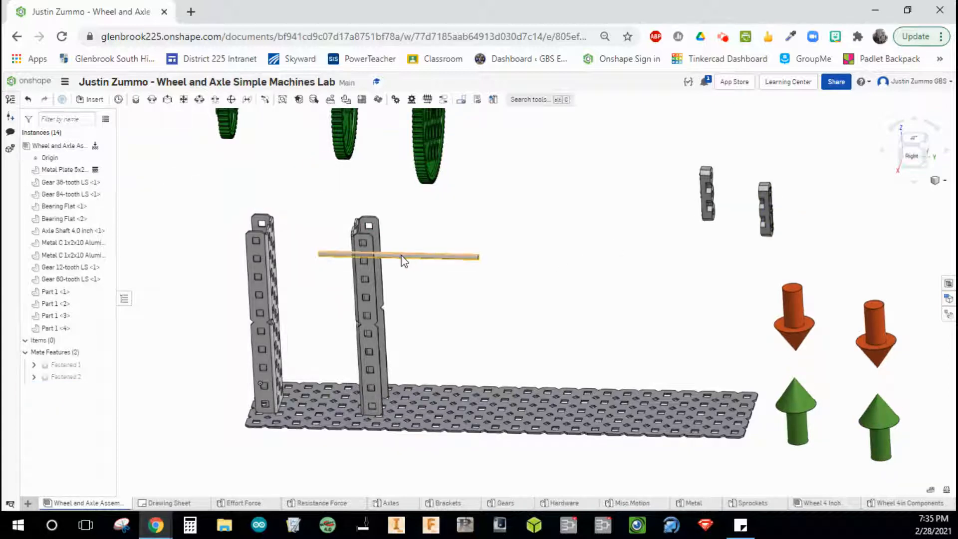
Step: Move the axle shaft clear of the second channel to the open space beyond the gears
click(427, 247)
drag(427, 256, 582, 133)
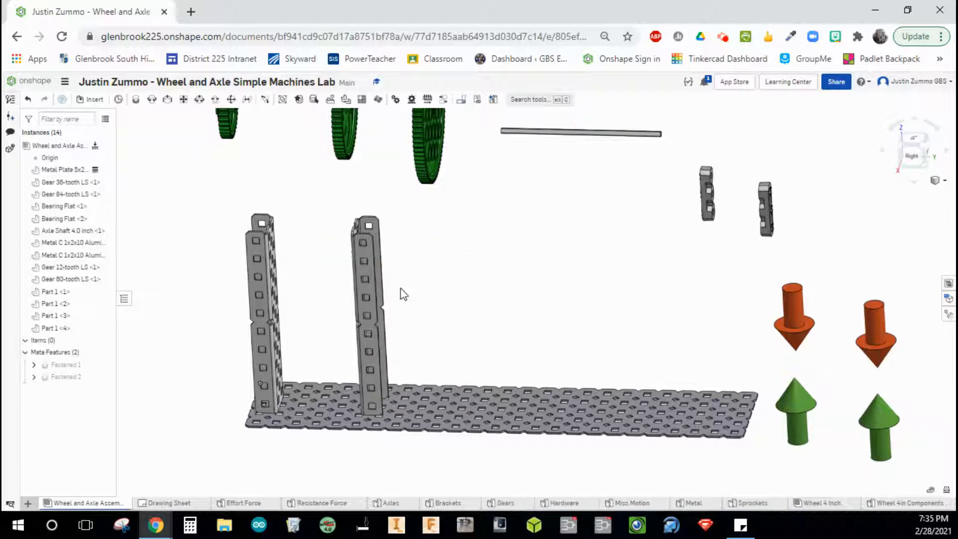
Step: Start a Fastened mate at the centre of the uppermost hole in the middle row of the second channel's web
right_drag(586, 250, 555, 240)
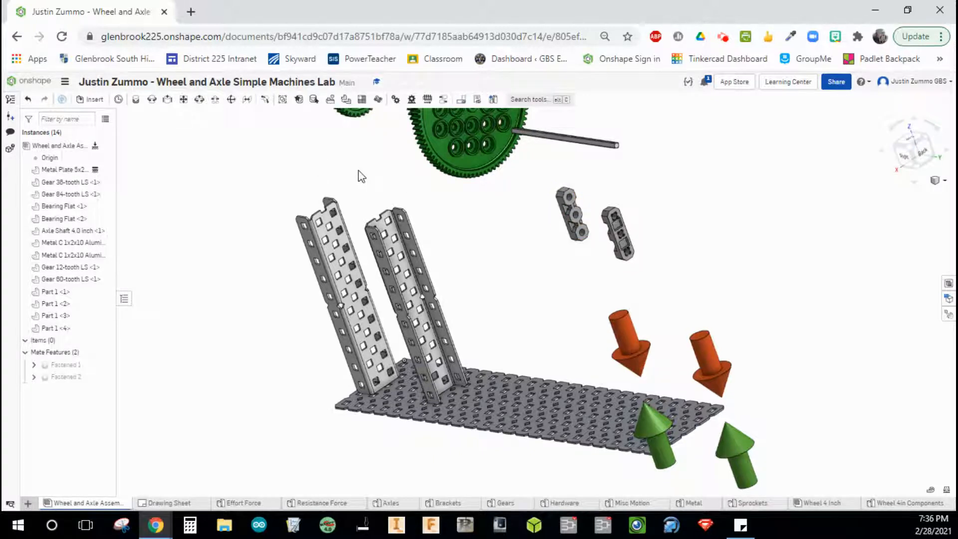
click(137, 102)
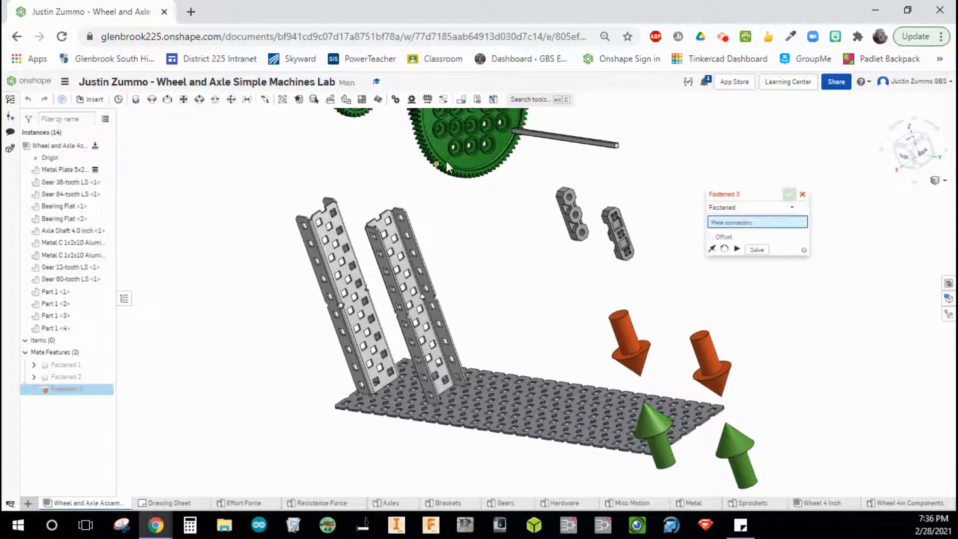
scroll(391, 242, up, 3)
scroll(391, 242, up, 3)
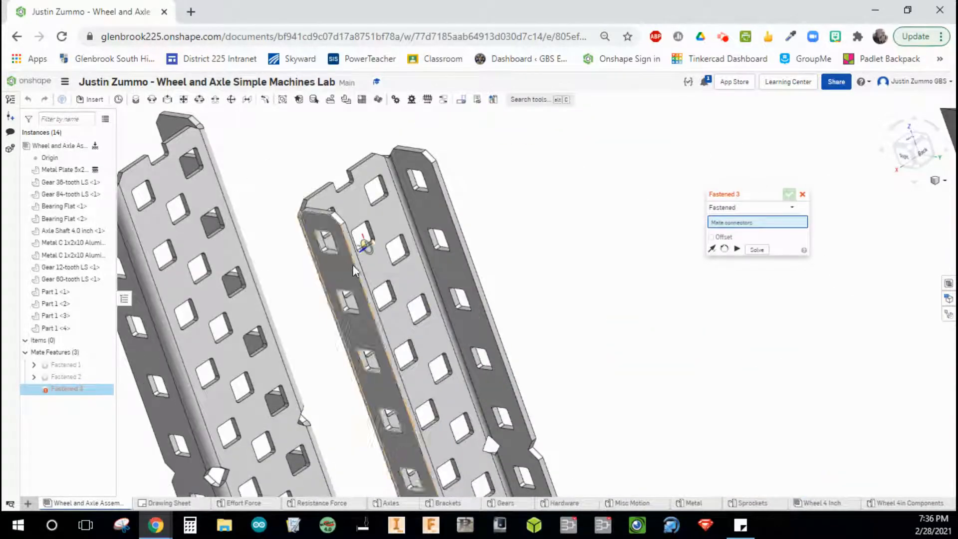
scroll(363, 245, up, 3)
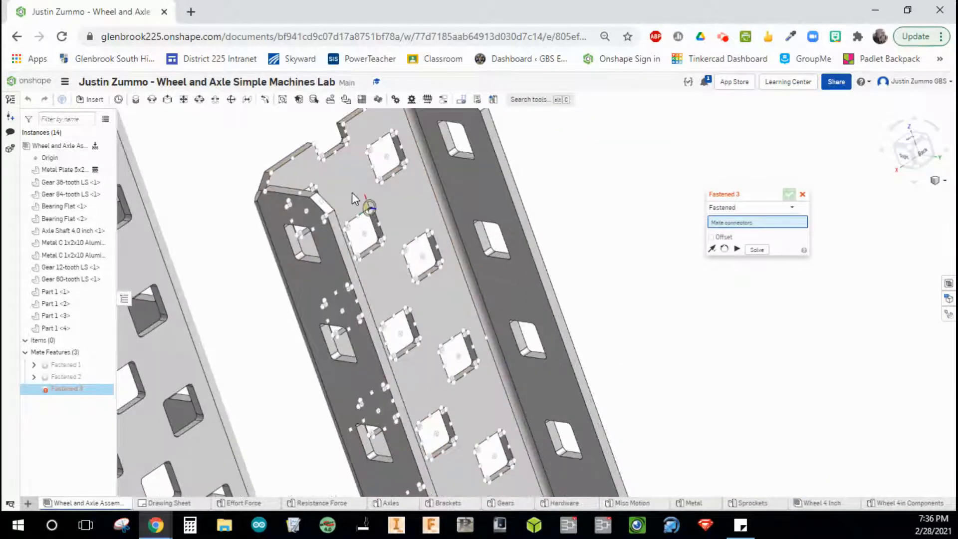
click(366, 237)
Step: Choose the centre of the top round hole on the back face of the nearer bearing flat as the second mate connector
scroll(559, 240, down, 6)
middle_drag(604, 220, 239, 215)
scroll(514, 201, up, 5)
scroll(514, 202, up, 5)
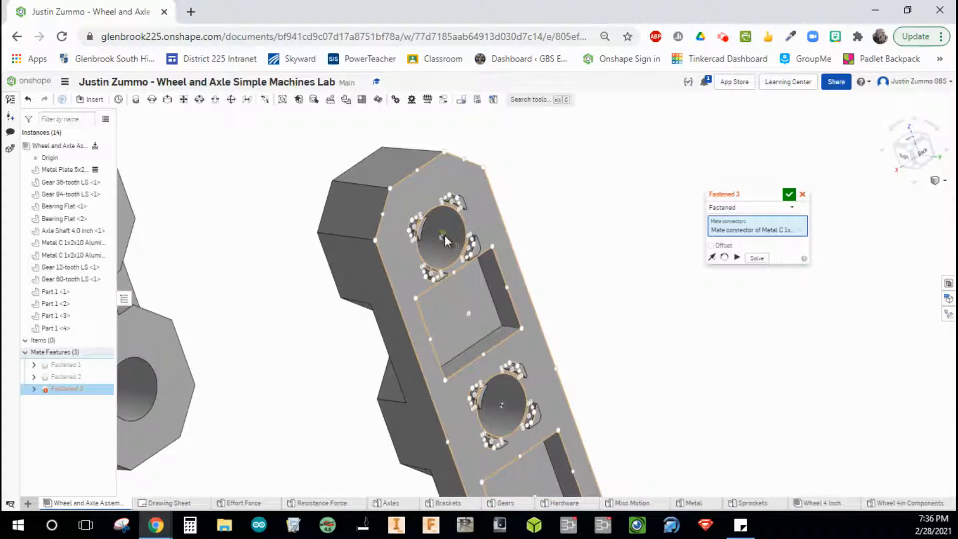
click(441, 236)
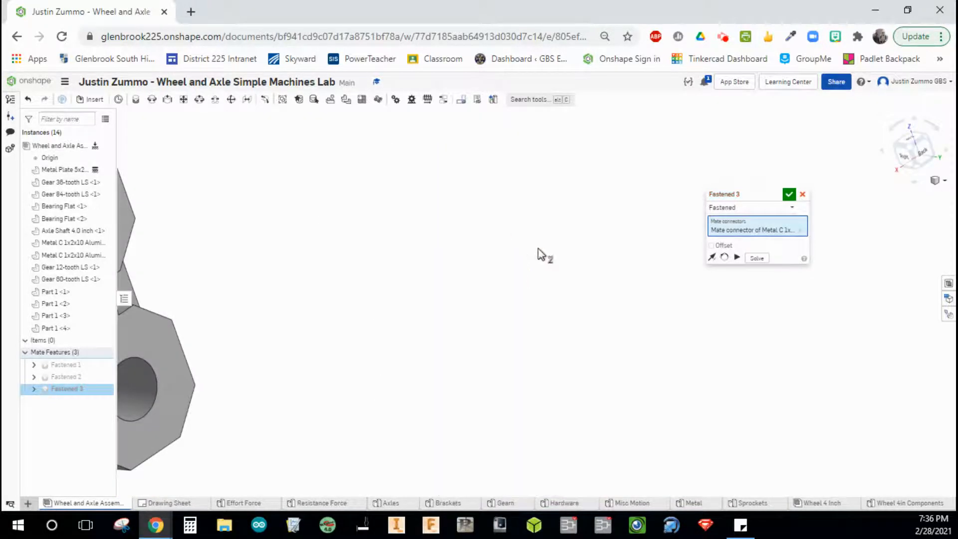
Step: Flip the bearing flat to the inner side of the second channel's web and commit its Fastened mate
scroll(306, 384, down, 10)
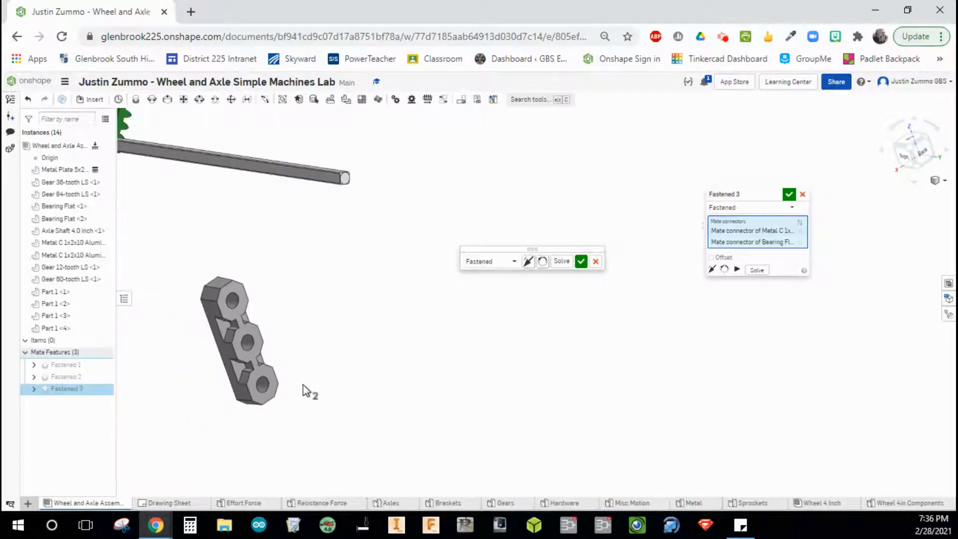
middle_drag(234, 394, 489, 334)
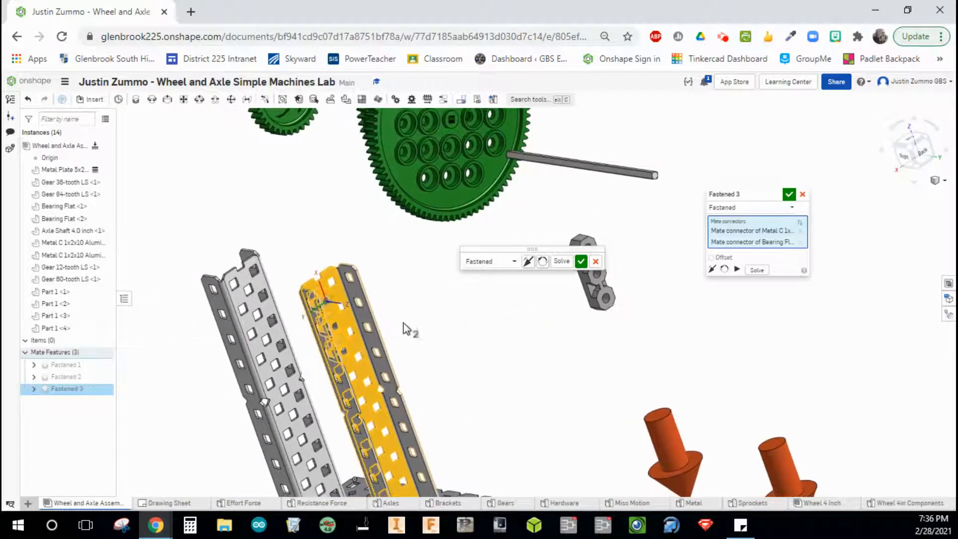
right_drag(455, 322, 357, 321)
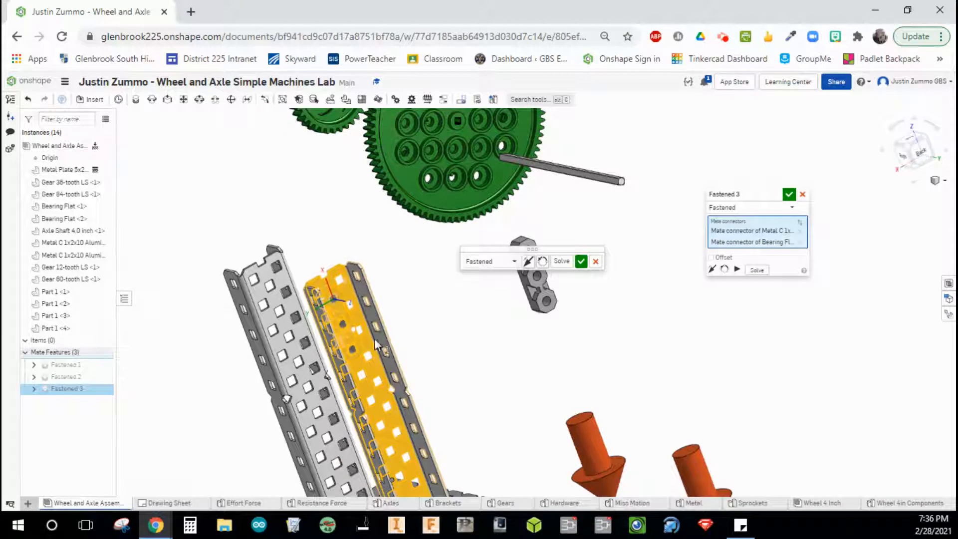
click(528, 262)
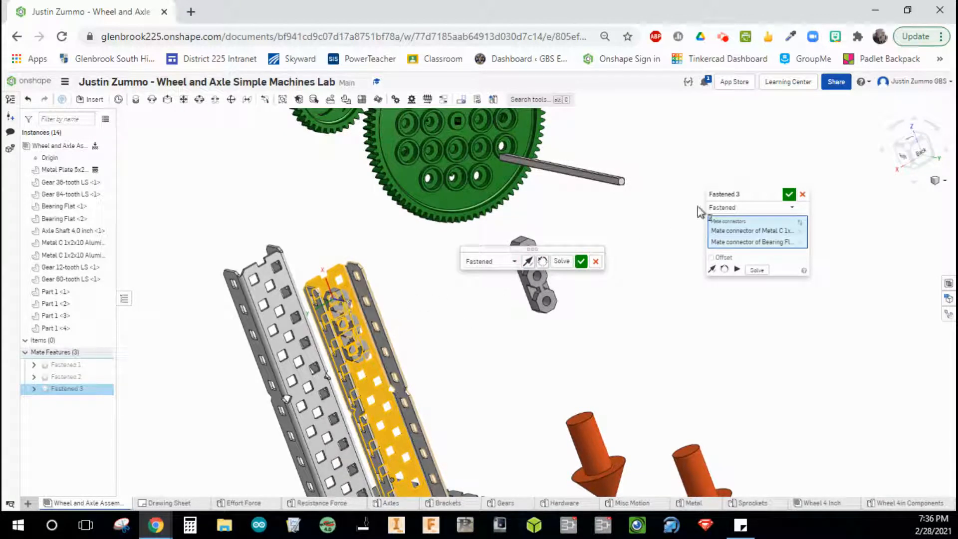
click(581, 261)
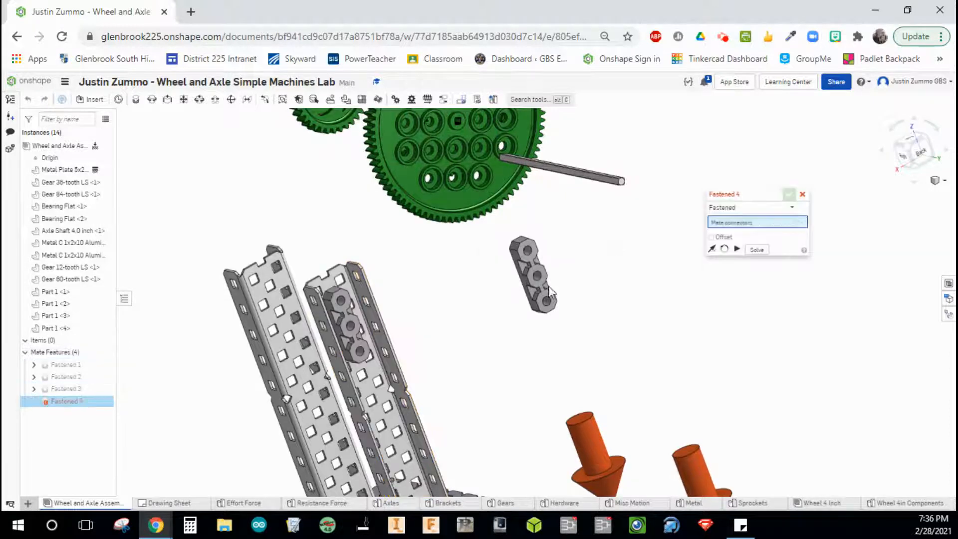
Step: Choose the top round hole on the back face of the remaining bearing flat as the first connector of the next Fastened mate
mouse_move(459, 318)
right_down()
mouse_move(440, 306)
mouse_move(449, 305)
right_up()
right_drag(460, 243, 531, 276)
scroll(591, 280, up, 5)
scroll(631, 280, up, 3)
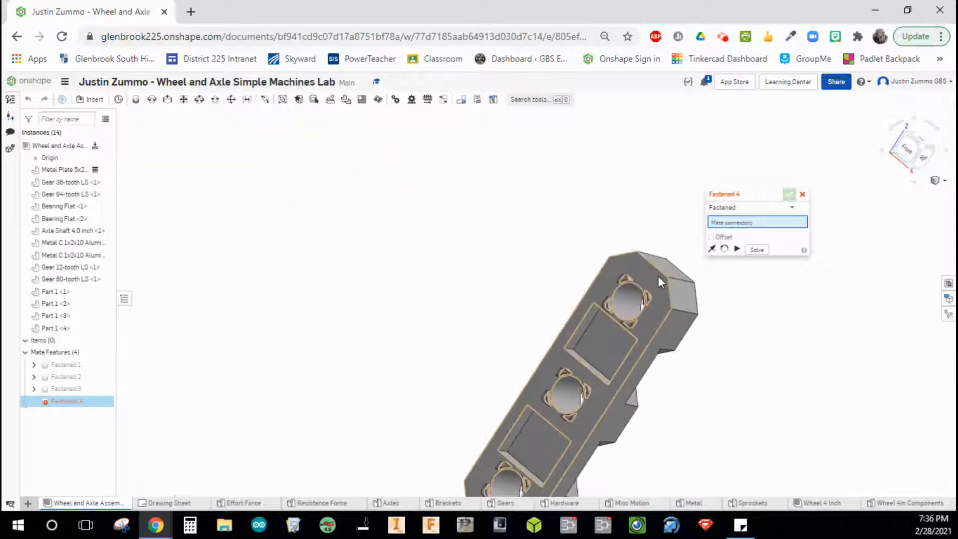
click(630, 301)
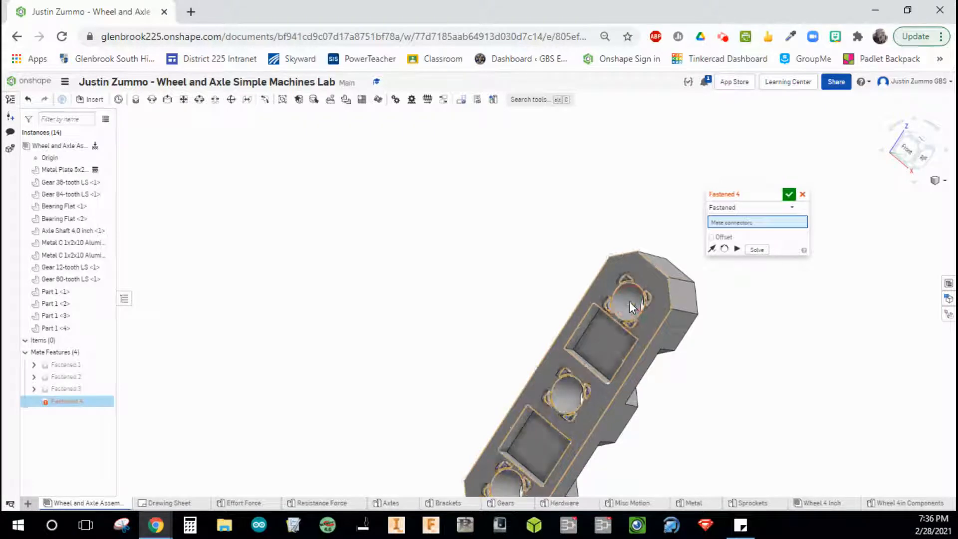
Step: Mate the bearing flat to the uppermost middle-row hole of the first channel's web and flip its primary axis
scroll(525, 321, down, 6)
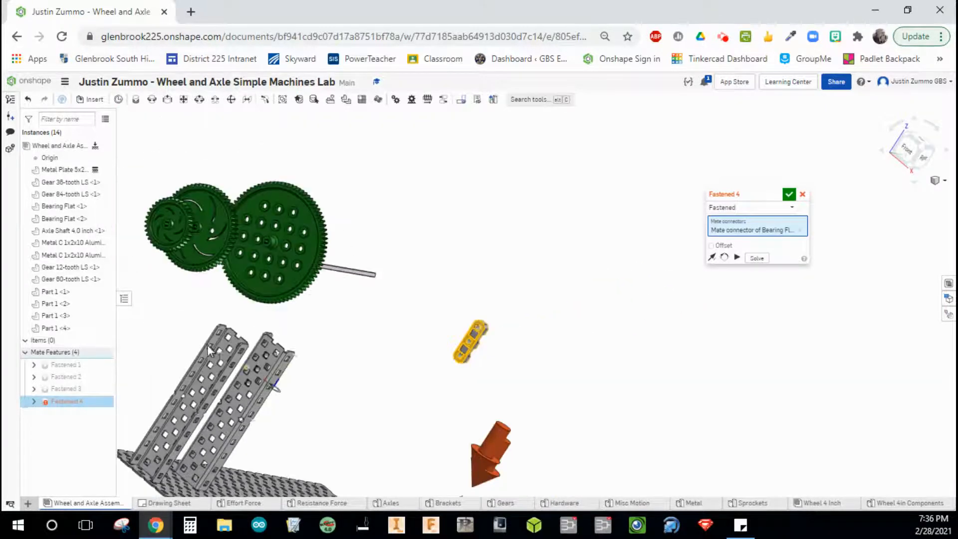
scroll(227, 364, up, 8)
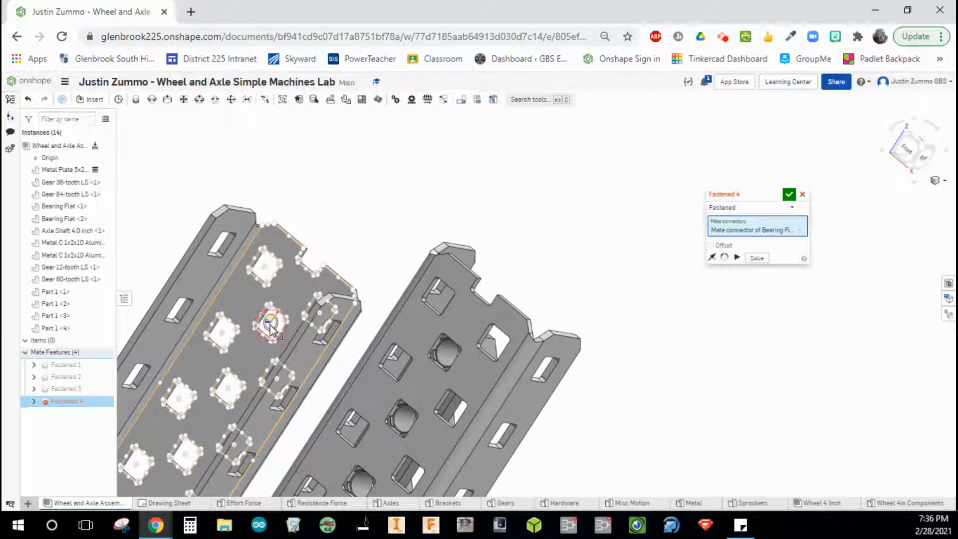
click(271, 324)
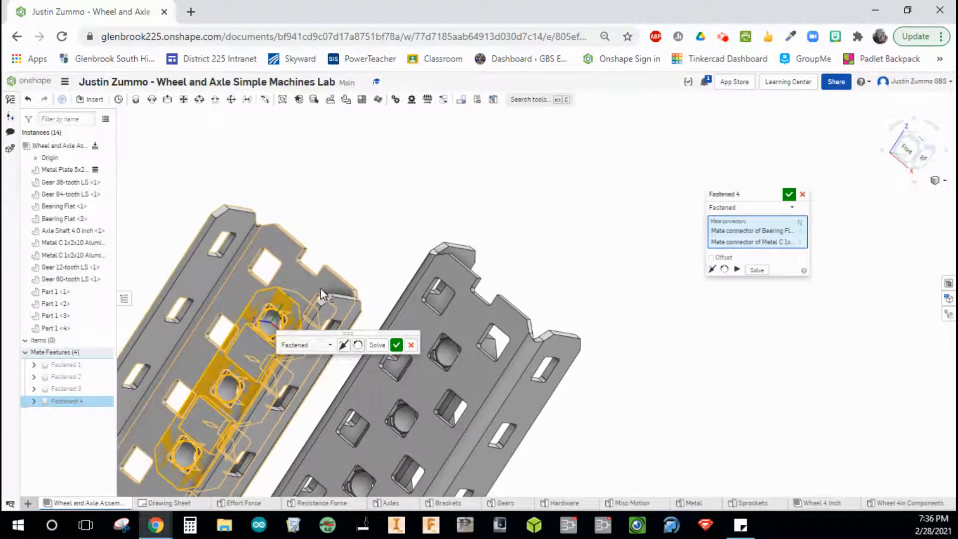
click(343, 346)
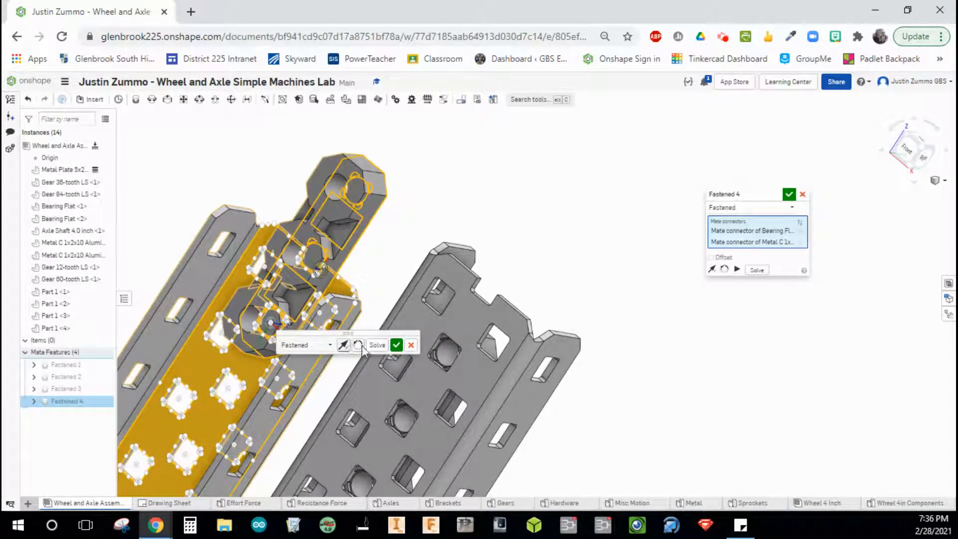
Step: Enable the mate offset, rotate the bearing flat 180 degrees about Z, and commit the Fastened mate
click(719, 258)
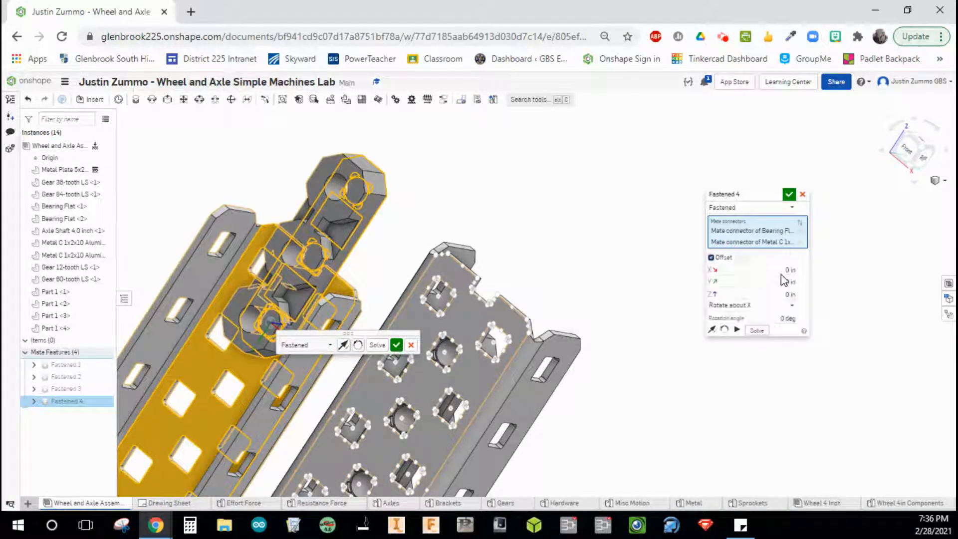
click(788, 306)
click(753, 345)
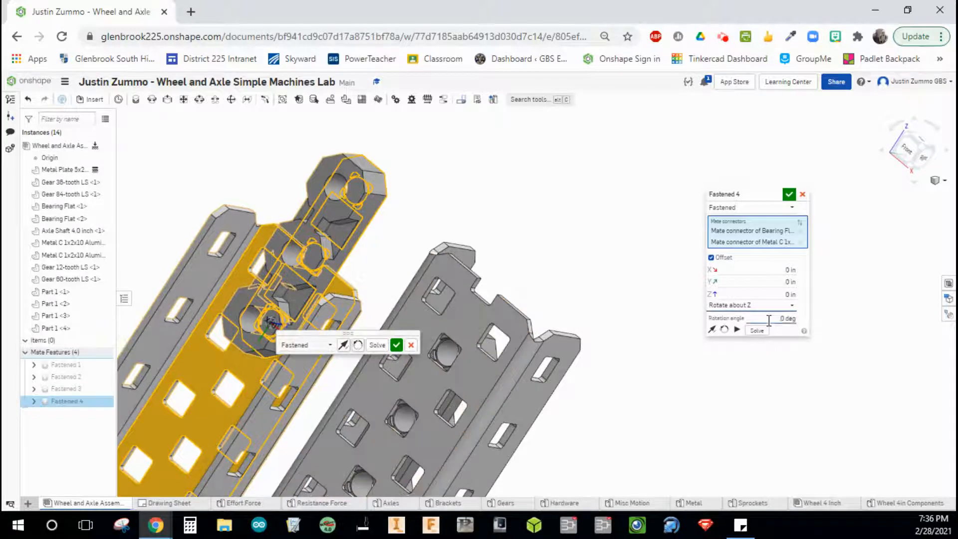
click(769, 320)
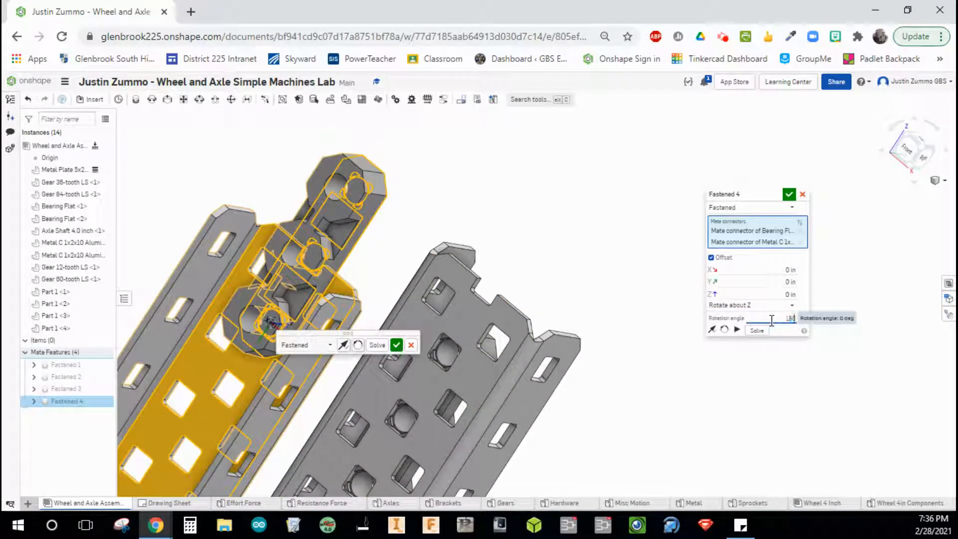
click(790, 196)
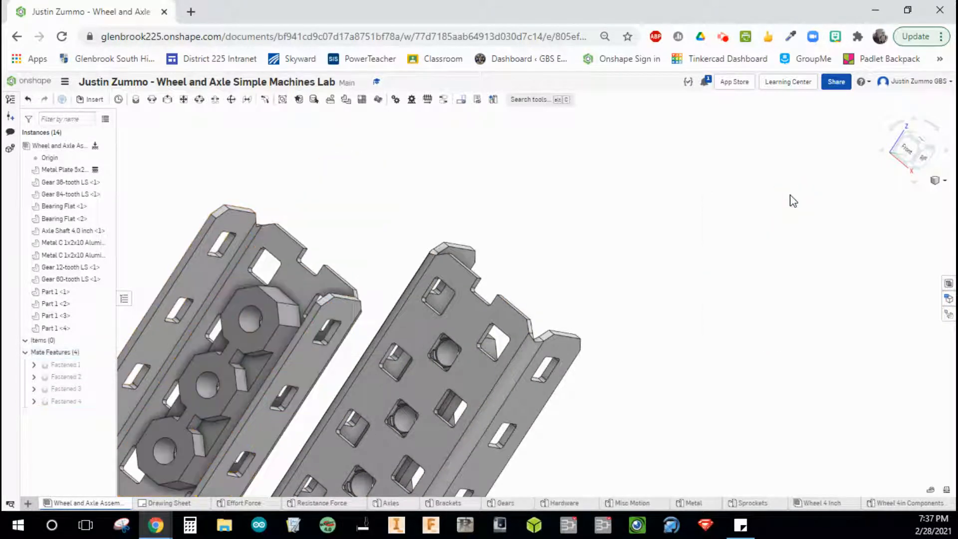
Step: Start a Revolute mate with the centre of the axle shaft's gear-side end face as its first connector
scroll(634, 240, down, 5)
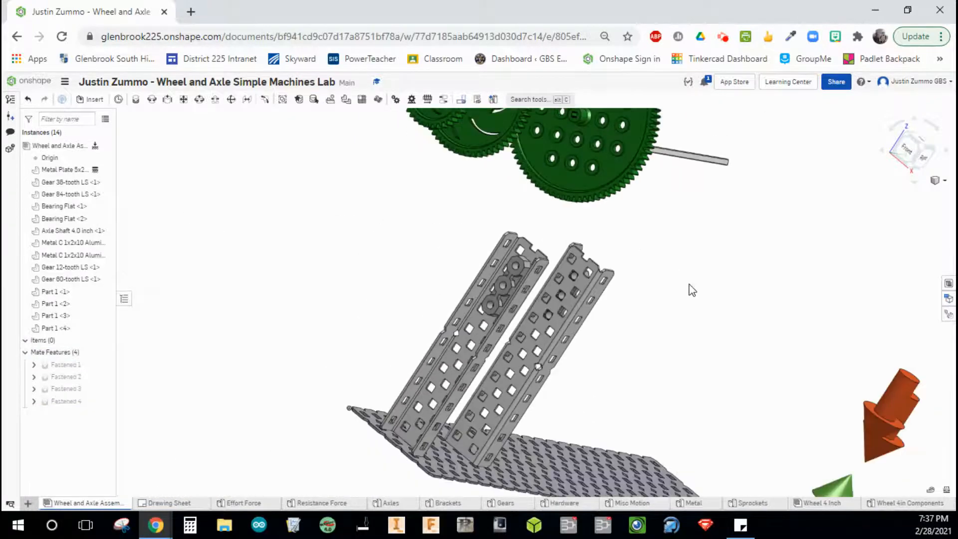
click(670, 285)
right_drag(654, 292, 630, 289)
right_drag(609, 281, 529, 300)
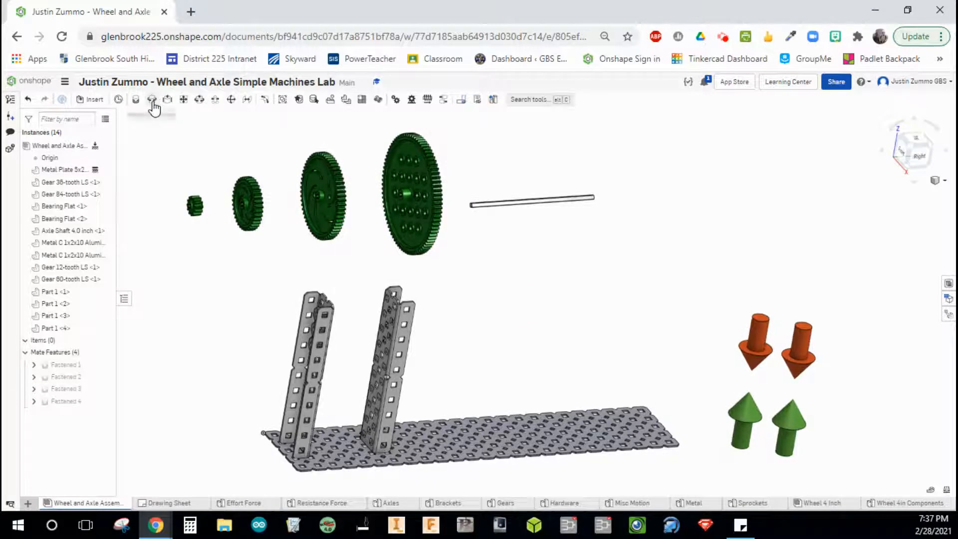
click(152, 99)
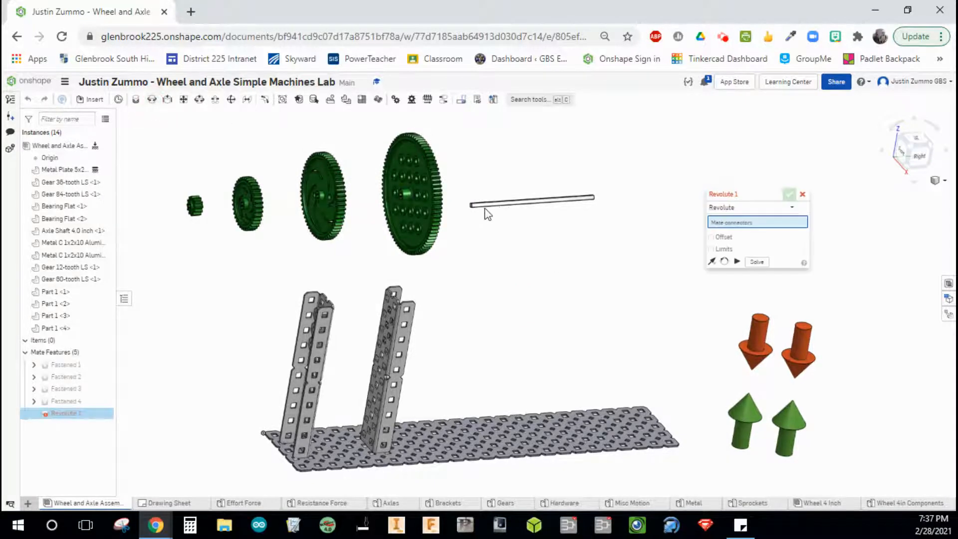
scroll(488, 213, up, 10)
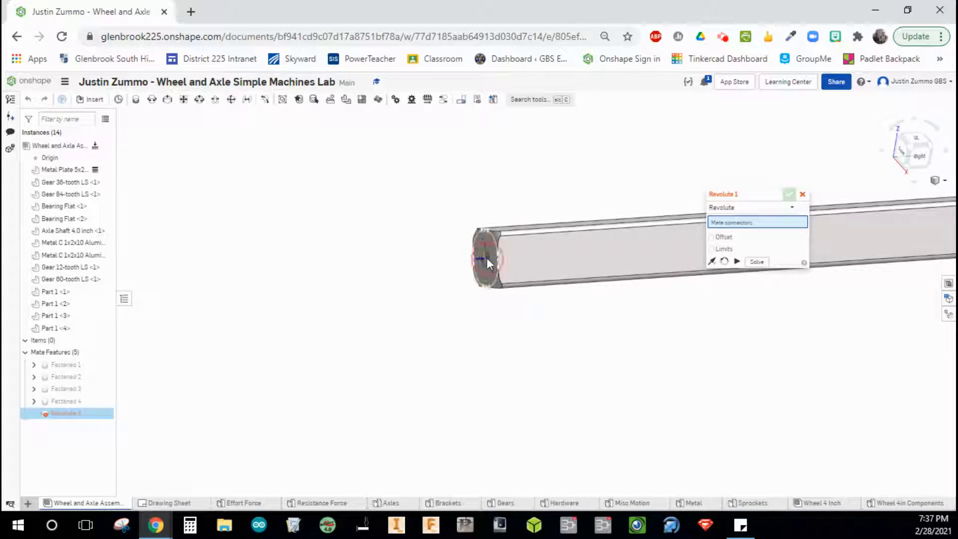
click(487, 258)
Step: Choose the centre of the top hole in the first channel's bearing flat as the Revolute mate's second connector
scroll(484, 279, down, 8)
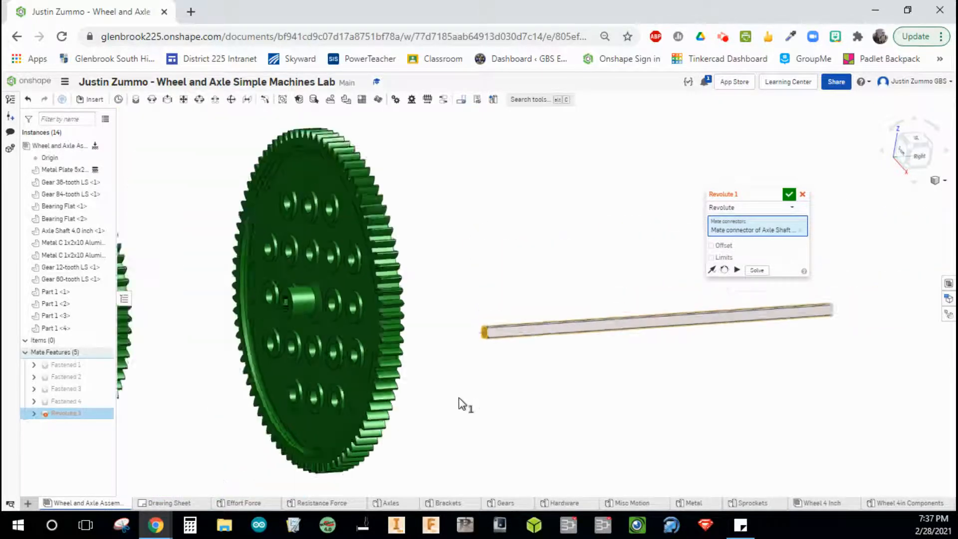
scroll(458, 404, down, 5)
middle_drag(466, 385, 595, 248)
scroll(305, 385, up, 8)
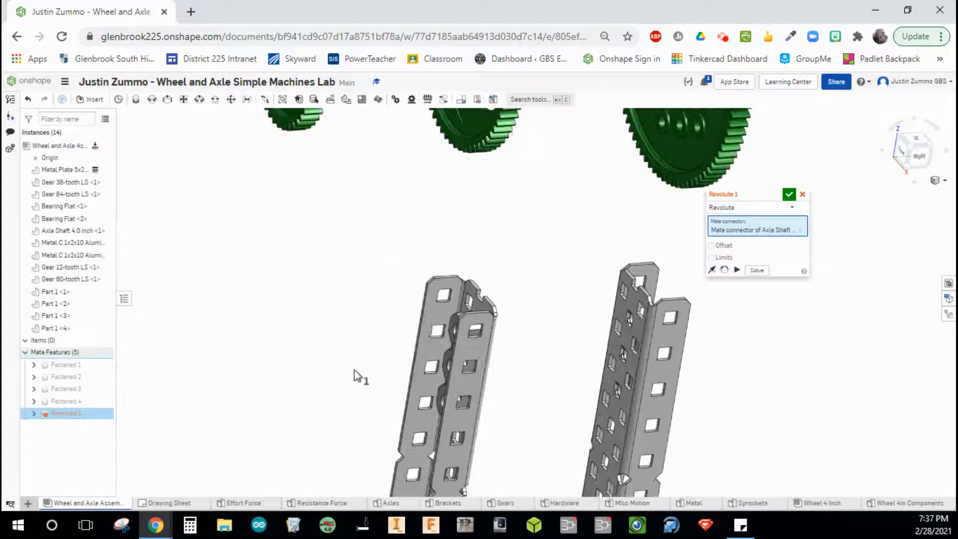
right_drag(368, 348, 563, 317)
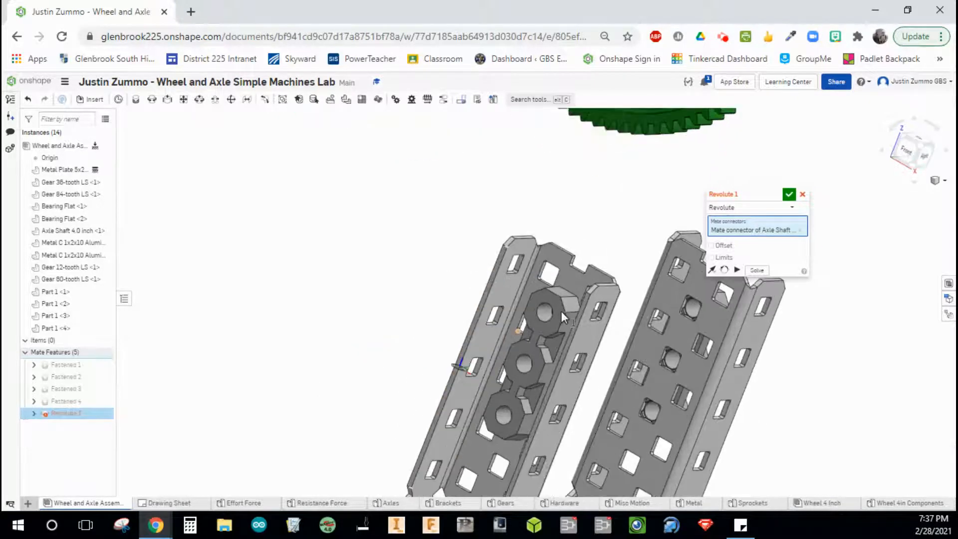
scroll(561, 311, up, 4)
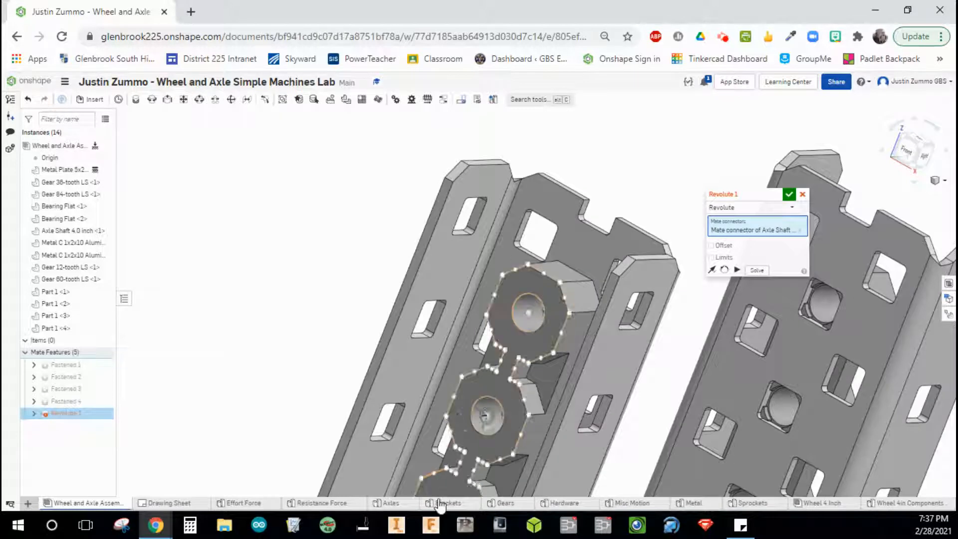
click(530, 317)
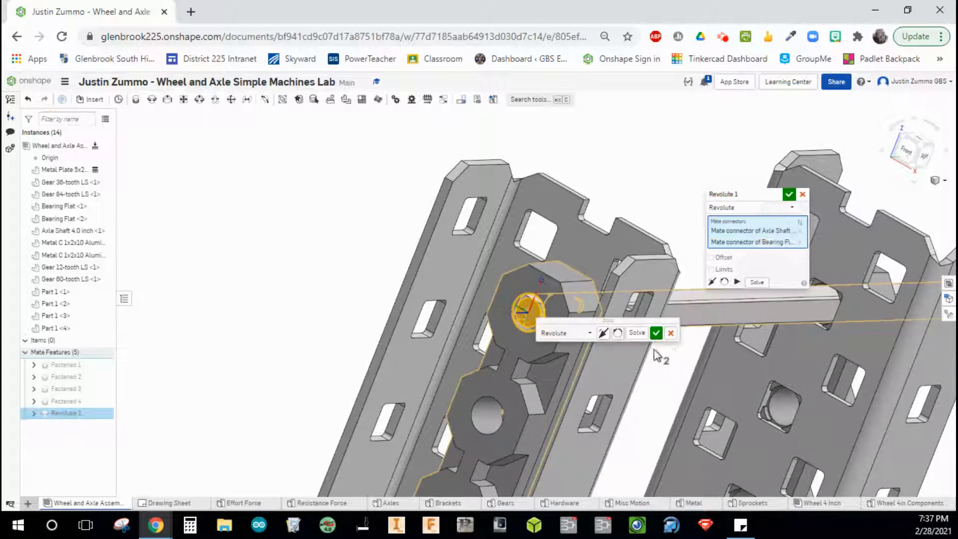
Step: Enable the Revolute mate's offset and set its Z distance to 1 in so the axle extends past the first channel
middle_drag(525, 332, 308, 300)
right_drag(664, 411, 634, 406)
scroll(633, 402, down, 4)
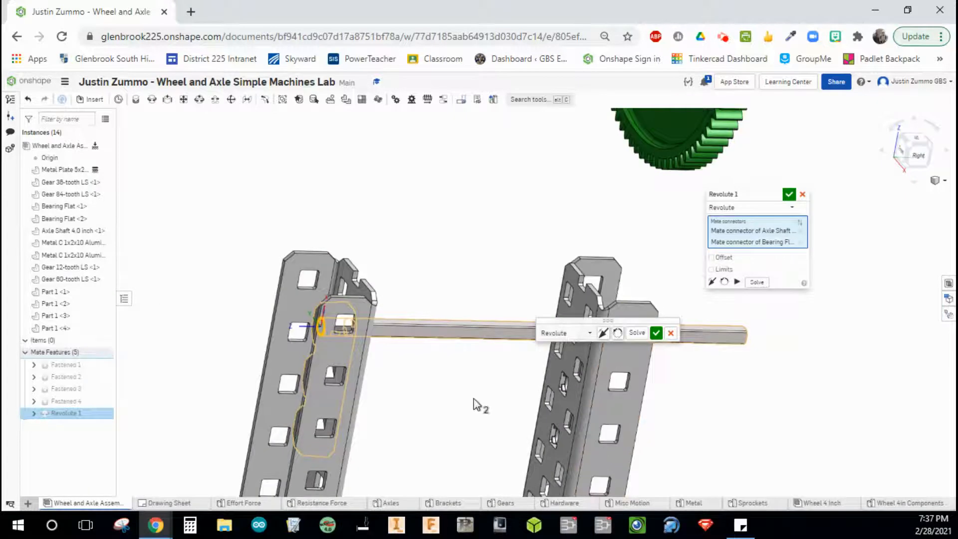
right_drag(475, 401, 366, 319)
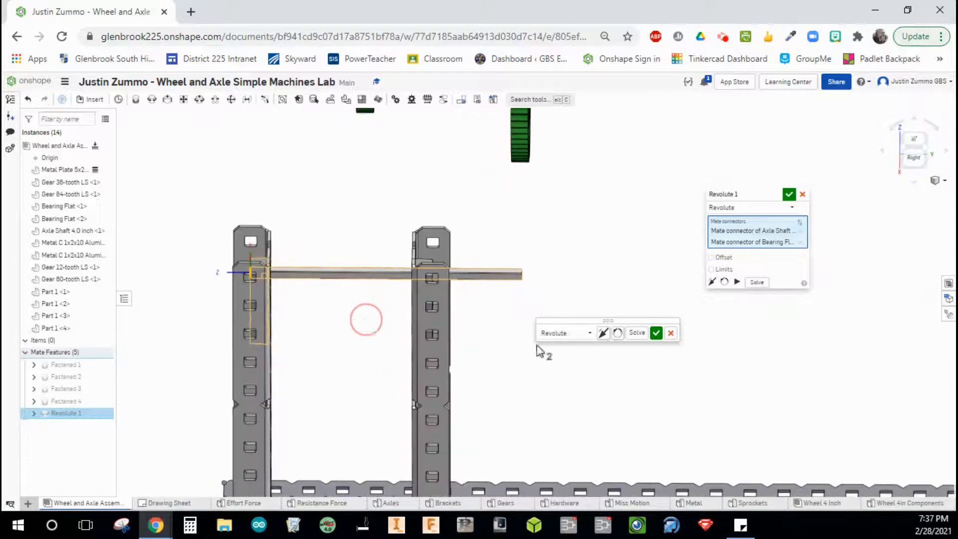
click(712, 257)
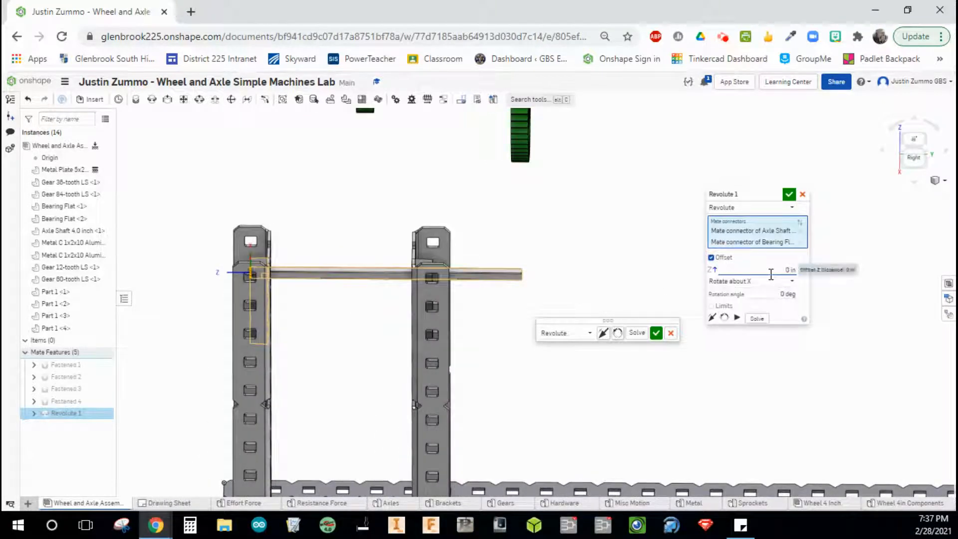
click(771, 272)
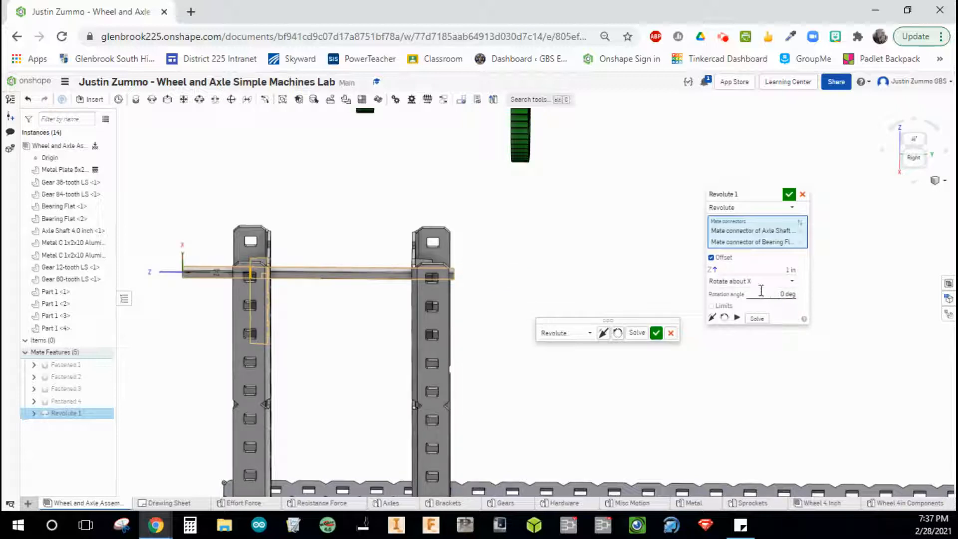
Step: Set the Revolute mate's Z offset to 0.65 in, commit it, and leave the mate command
click(767, 268)
key(Return)
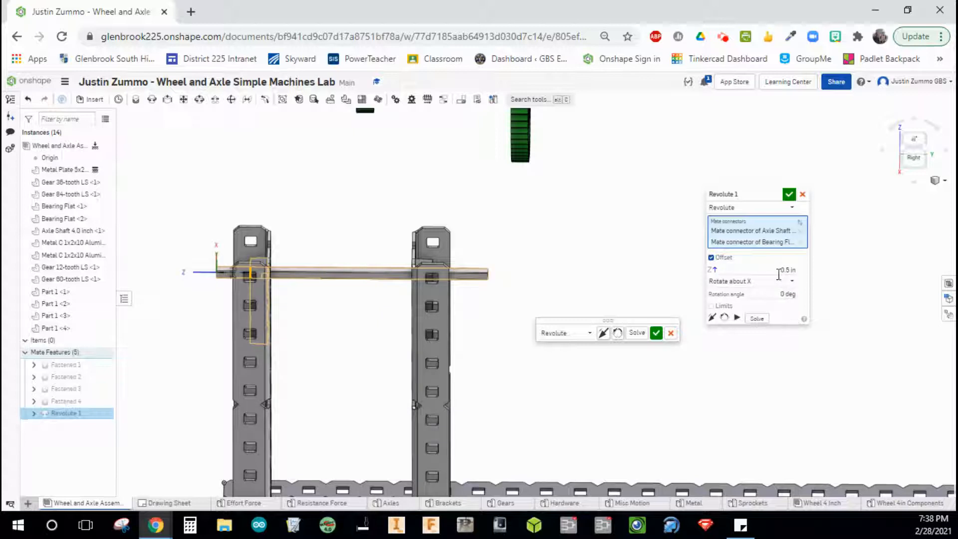
click(778, 271)
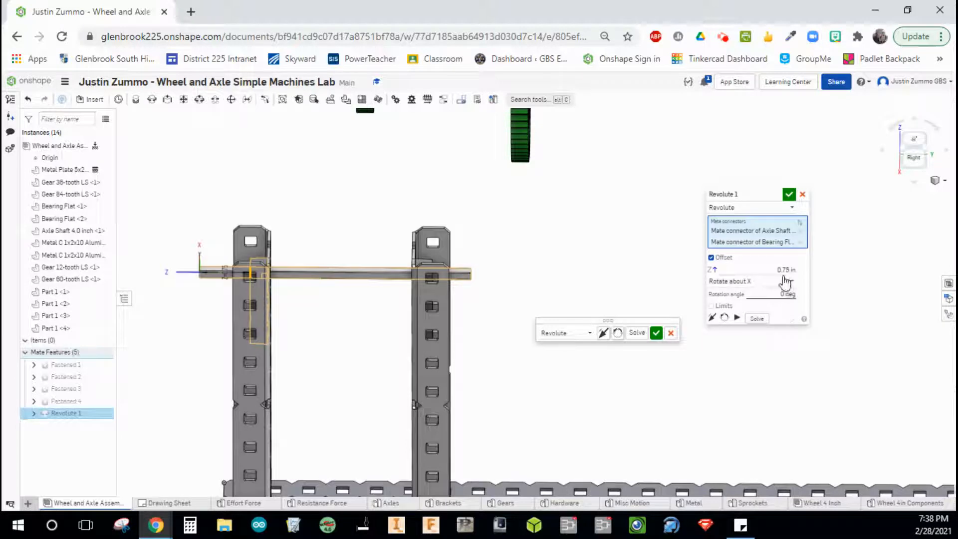
click(778, 270)
key(Return)
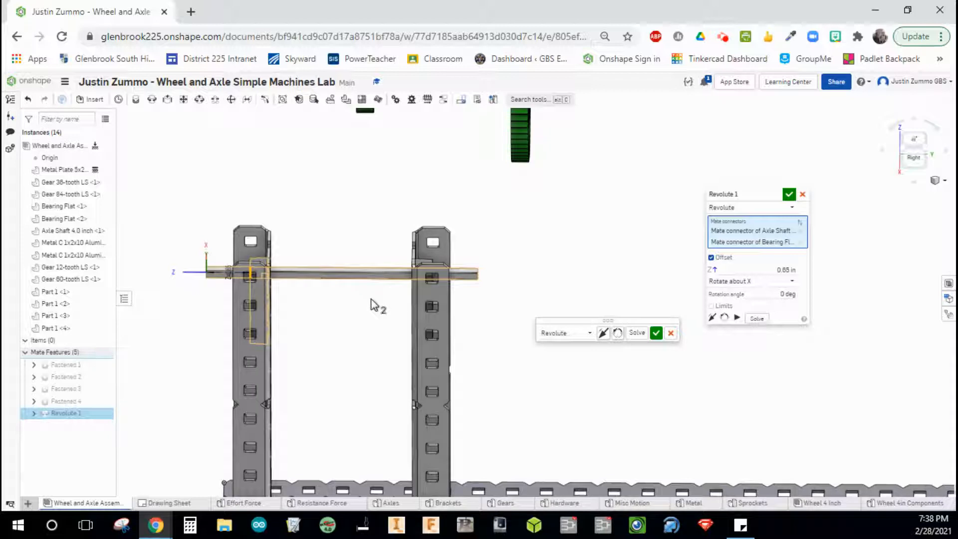
click(658, 333)
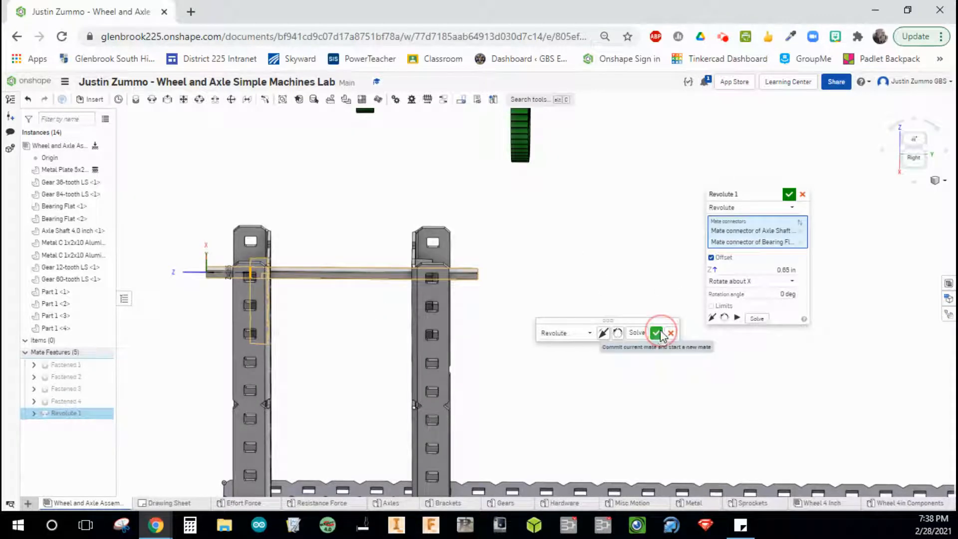
click(804, 195)
Step: Start a linear pattern of both C-channels, the axle shaft and both bearing flats
scroll(574, 312, down, 5)
click(575, 354)
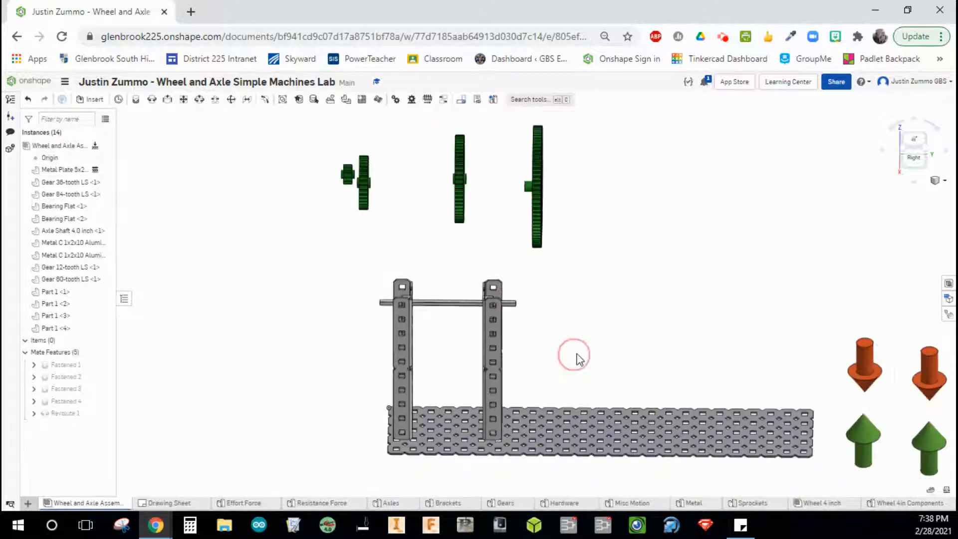
mouse_move(579, 359)
right_down()
mouse_move(619, 342)
mouse_move(642, 346)
mouse_move(573, 353)
mouse_move(597, 354)
right_up()
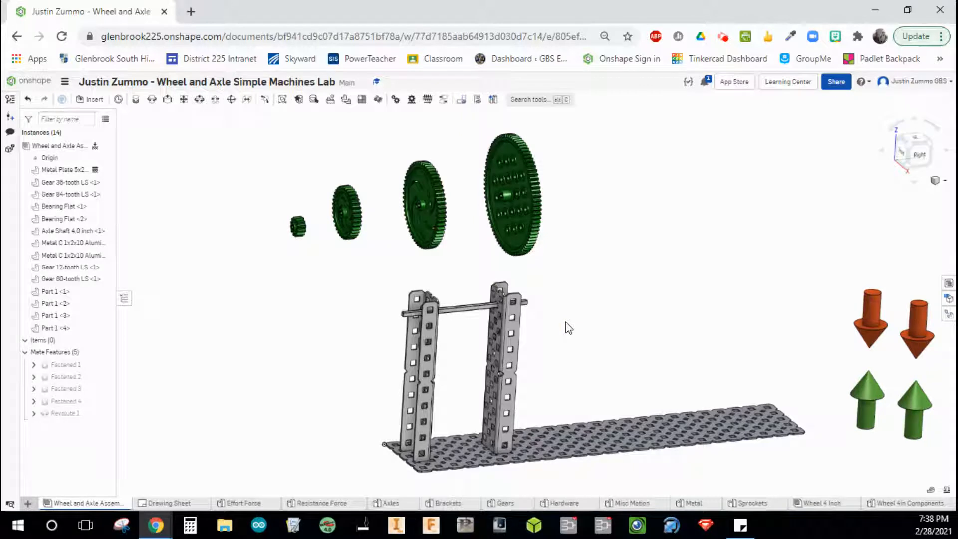
right_drag(632, 299, 580, 299)
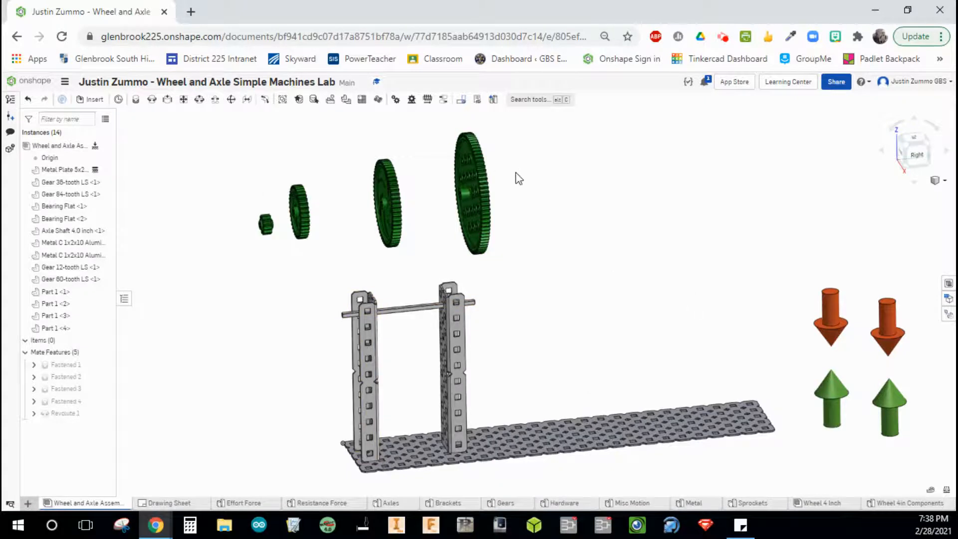
middle_drag(571, 229, 485, 231)
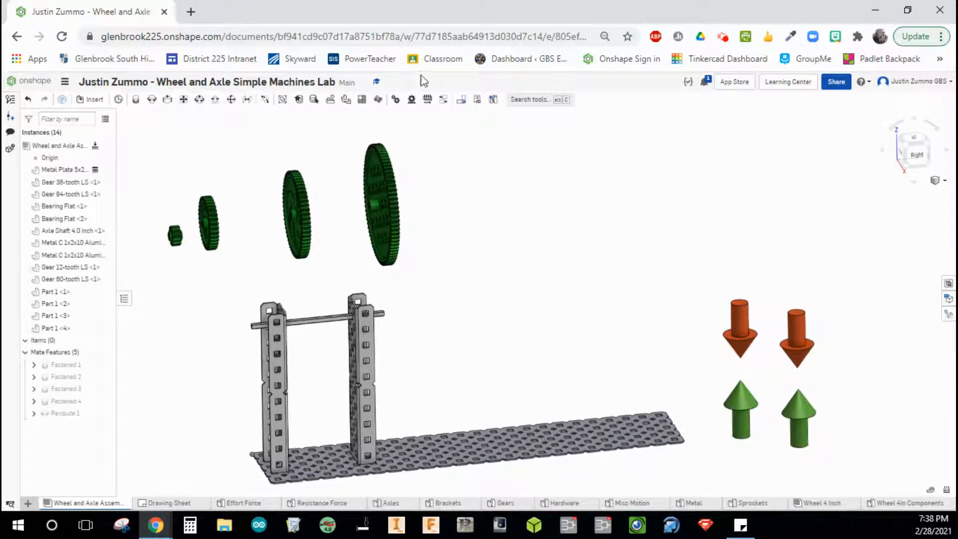
click(361, 101)
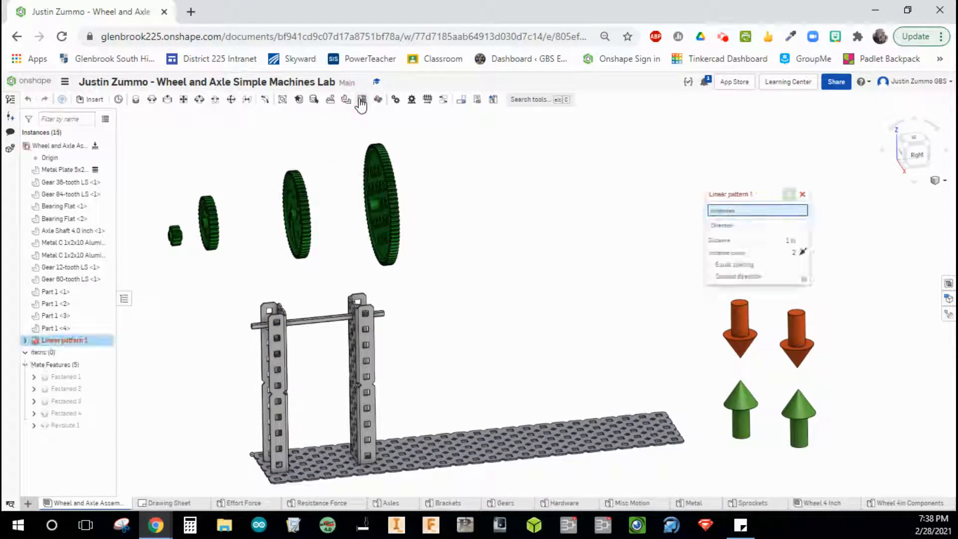
click(275, 369)
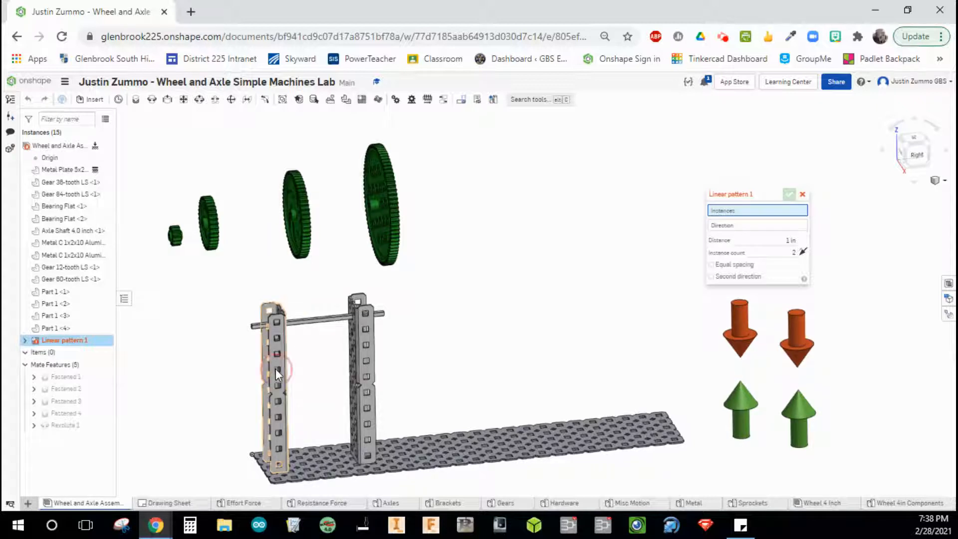
click(362, 359)
click(308, 322)
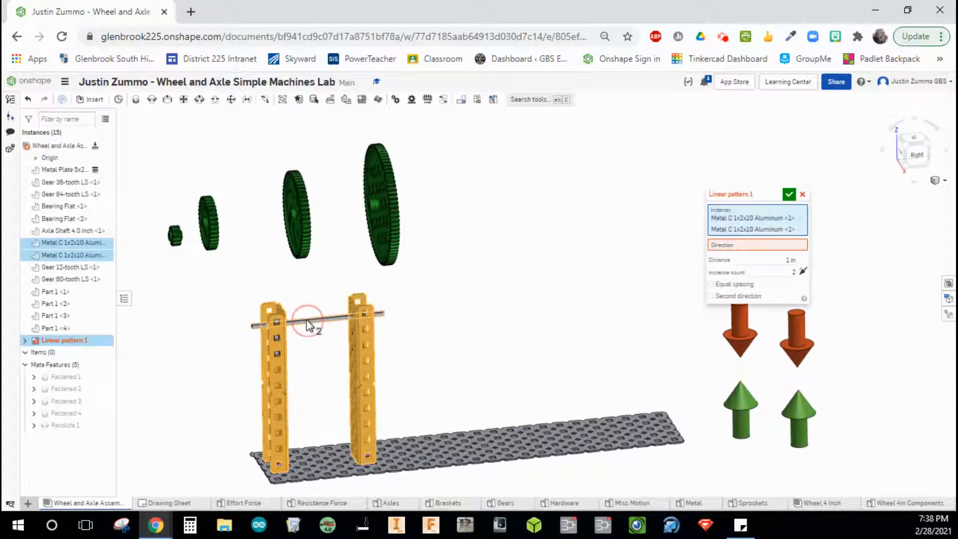
mouse_move(321, 358)
right_down()
mouse_move(336, 360)
mouse_move(323, 350)
right_up()
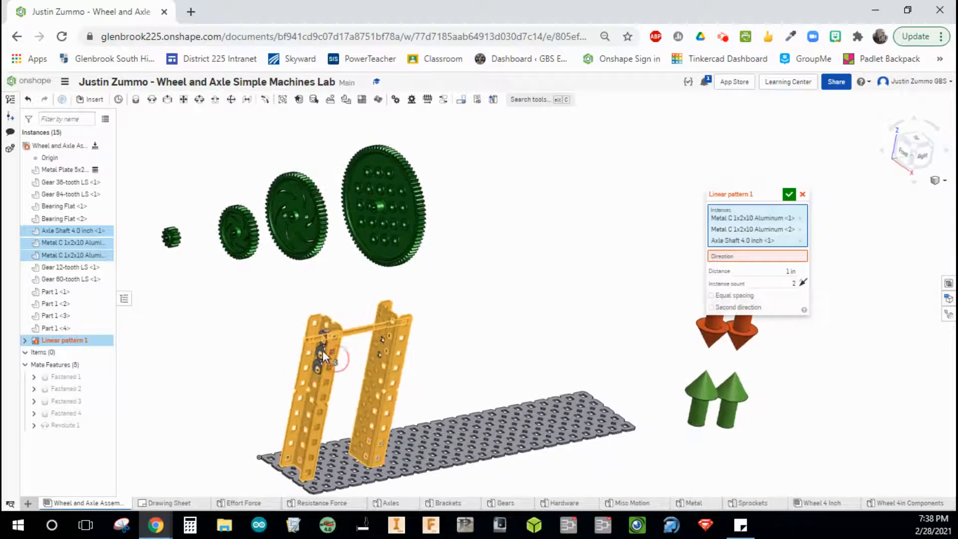
click(322, 346)
right_drag(430, 344, 352, 344)
click(353, 336)
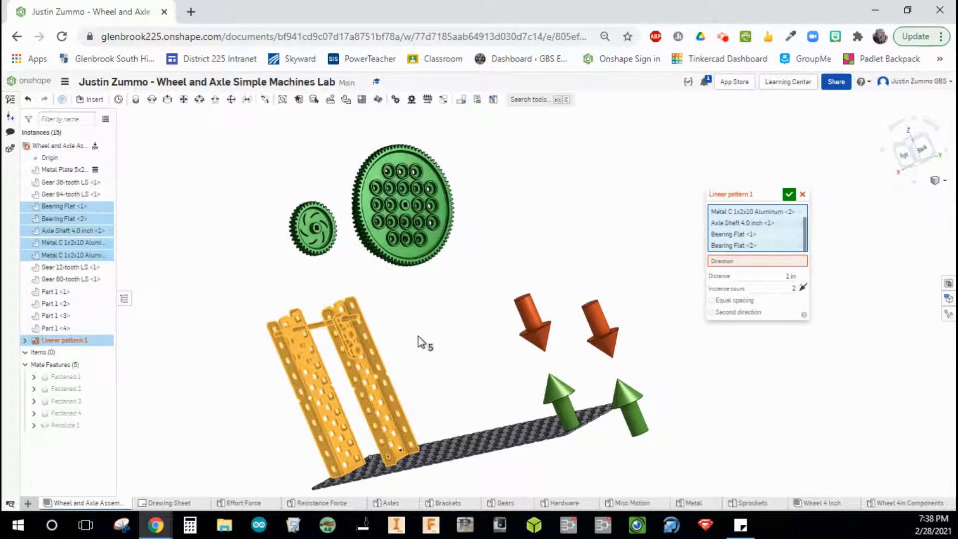
Step: Choose a long-side edge of the metal base plate as the linear pattern's direction
click(737, 262)
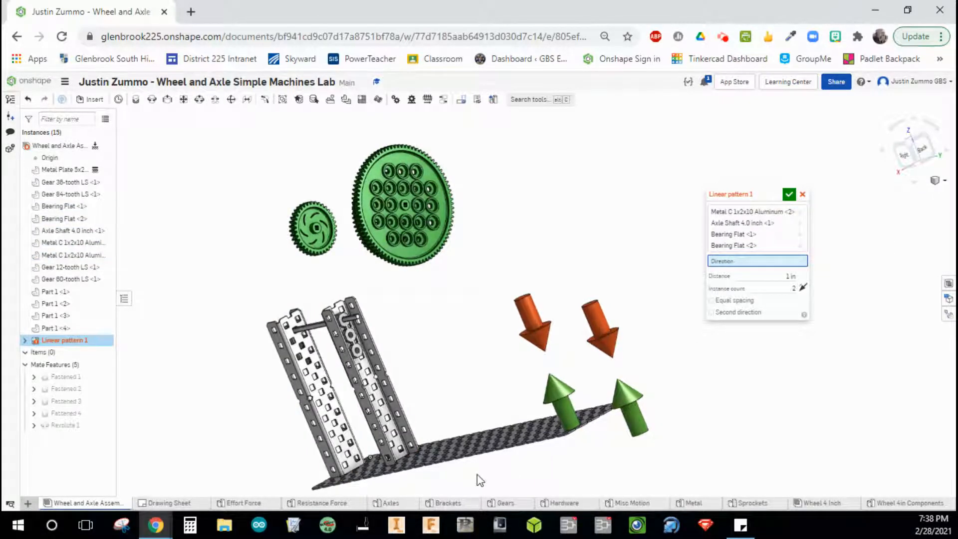
middle_drag(479, 474, 420, 376)
right_drag(421, 376, 393, 363)
scroll(392, 363, up, 3)
scroll(395, 368, up, 5)
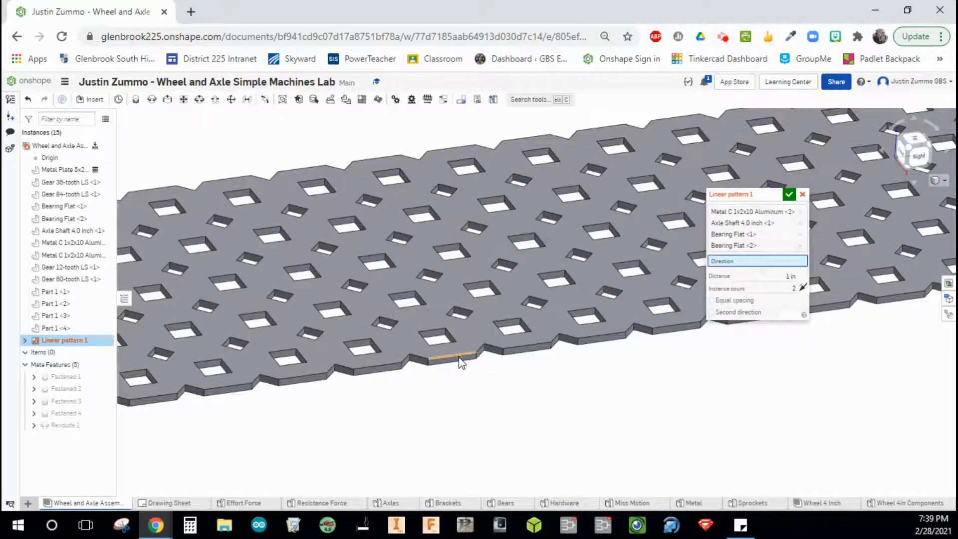
click(454, 358)
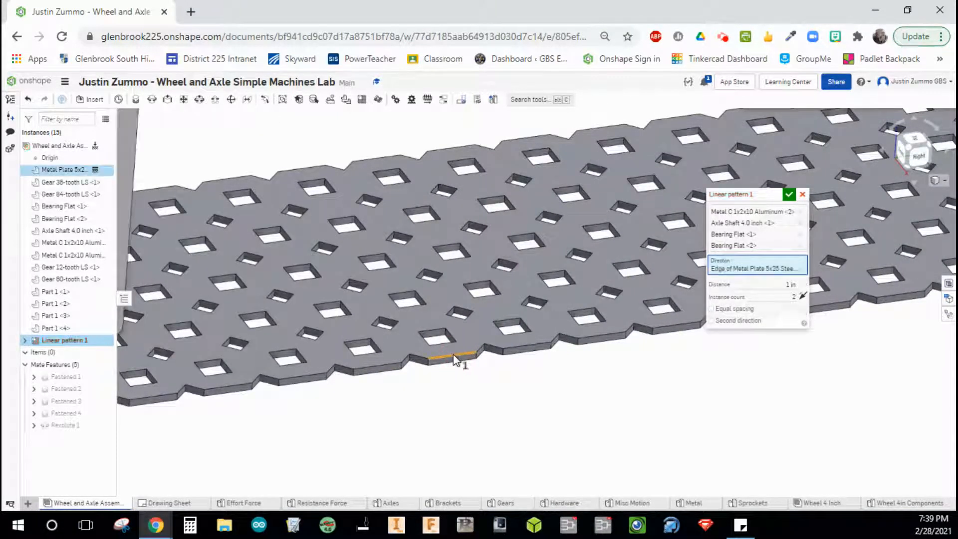
Step: Set the linear pattern's distance to 7 in with 2 instances and accept it
scroll(510, 401, down, 5)
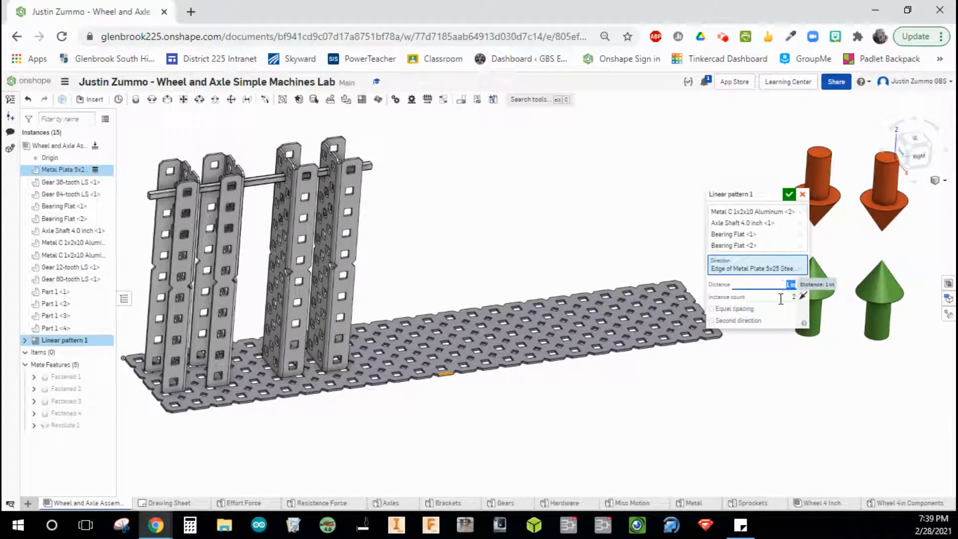
text(4)
key(Return)
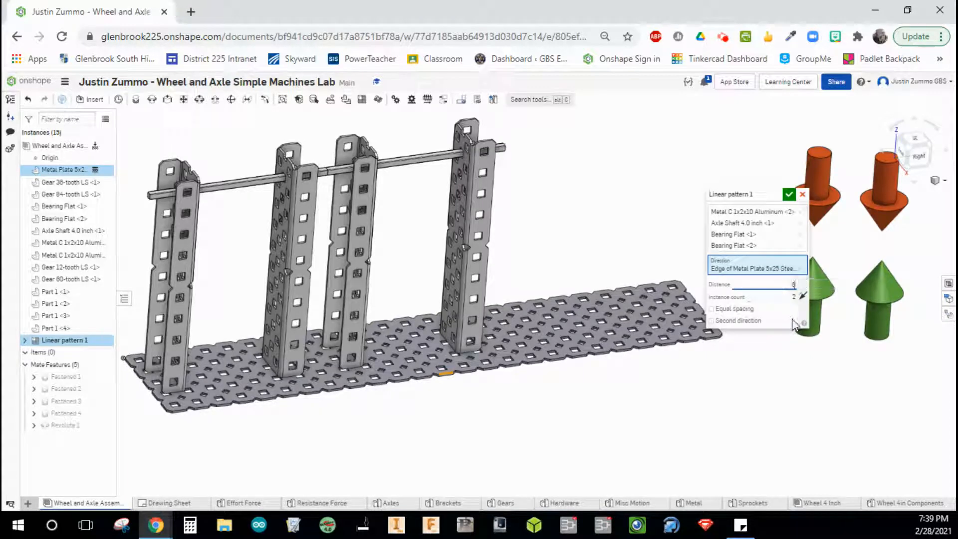
click(784, 311)
click(777, 287)
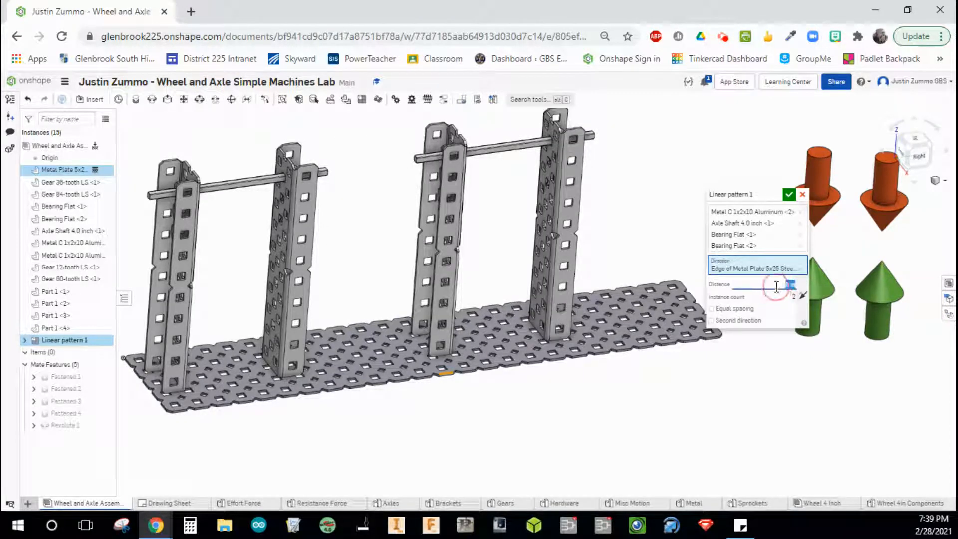
click(787, 322)
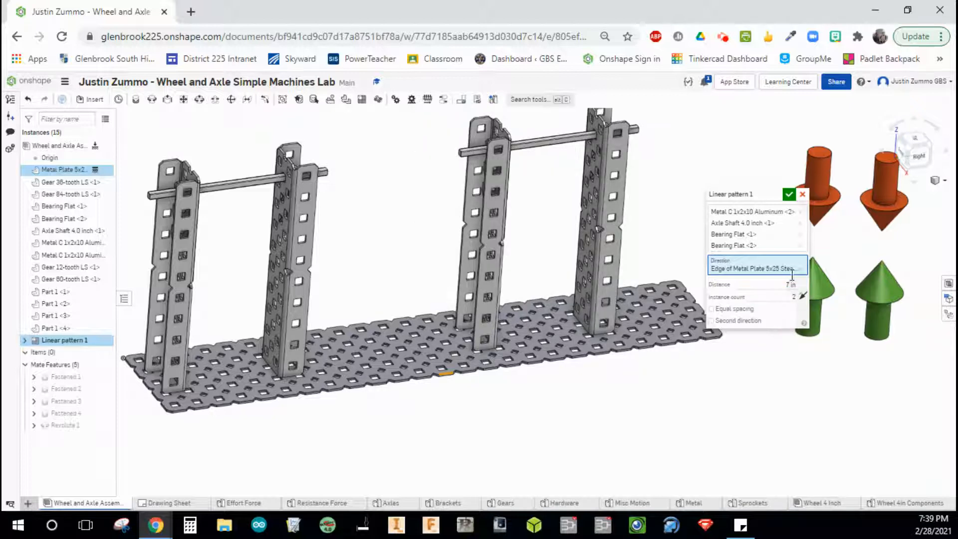
click(789, 195)
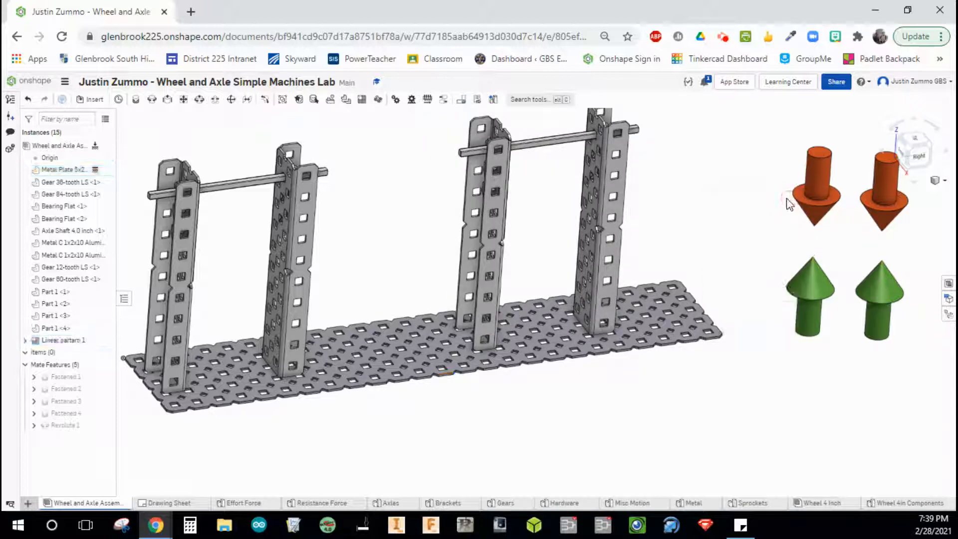
scroll(710, 230, down, 5)
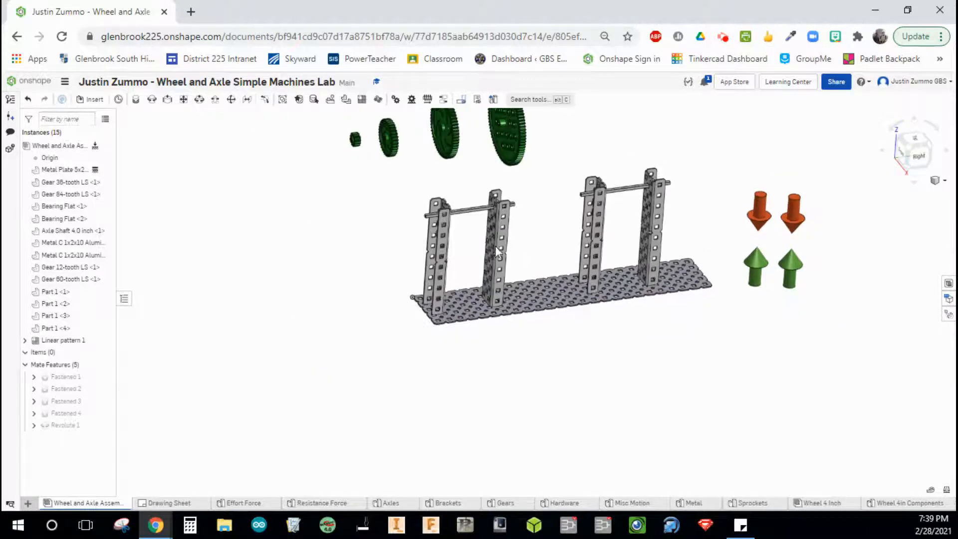
scroll(530, 242, up, 5)
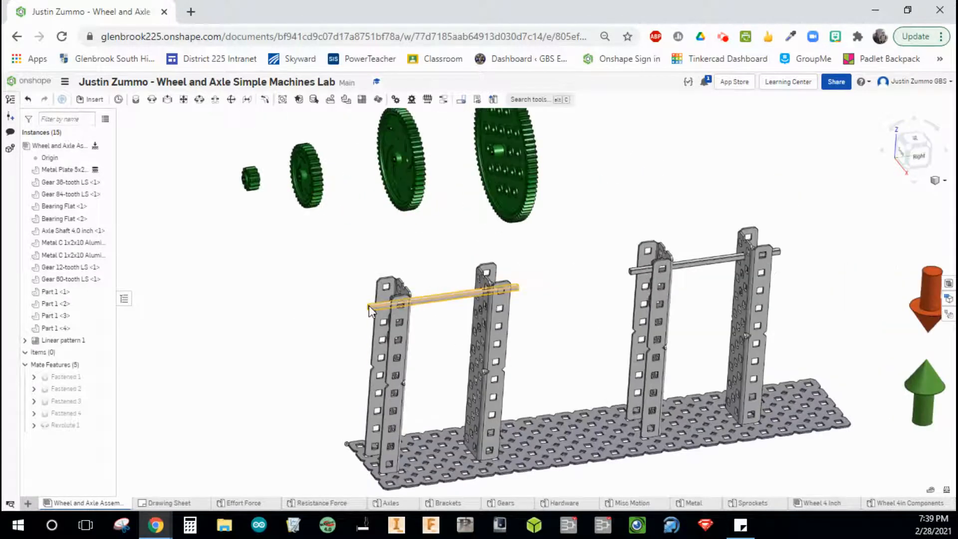
click(369, 305)
mouse_move(371, 310)
mouse_down()
mouse_move(357, 325)
mouse_move(311, 326)
mouse_move(281, 257)
mouse_move(436, 403)
mouse_move(295, 225)
mouse_move(614, 370)
mouse_move(531, 271)
mouse_move(410, 156)
mouse_move(316, 274)
mouse_move(271, 375)
mouse_move(456, 406)
mouse_move(547, 357)
mouse_move(519, 313)
mouse_up()
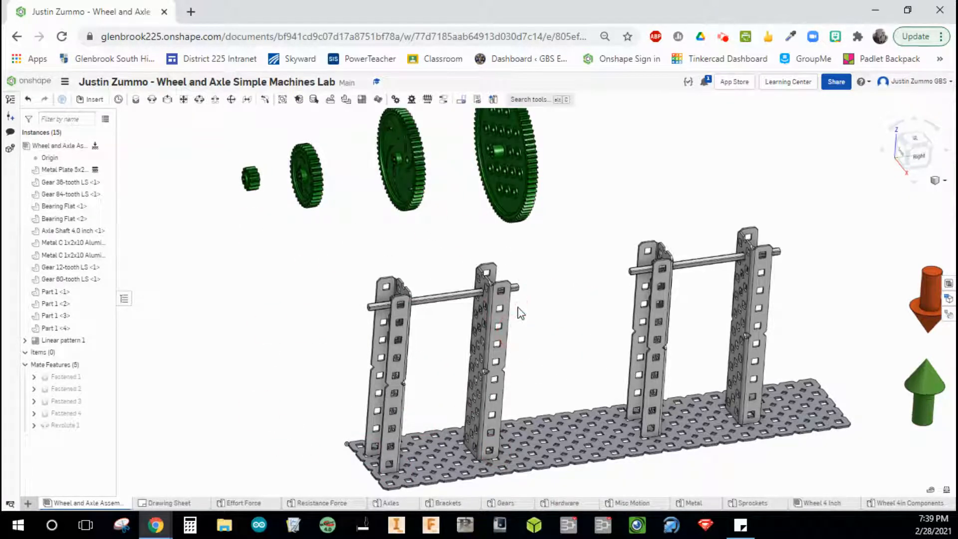
scroll(494, 306, down, 5)
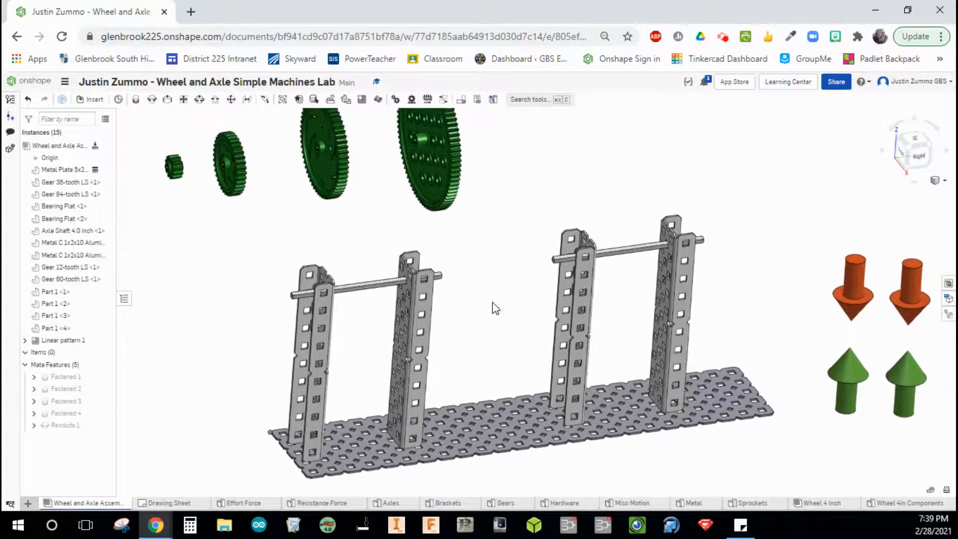
click(283, 265)
middle_drag(353, 246, 306, 244)
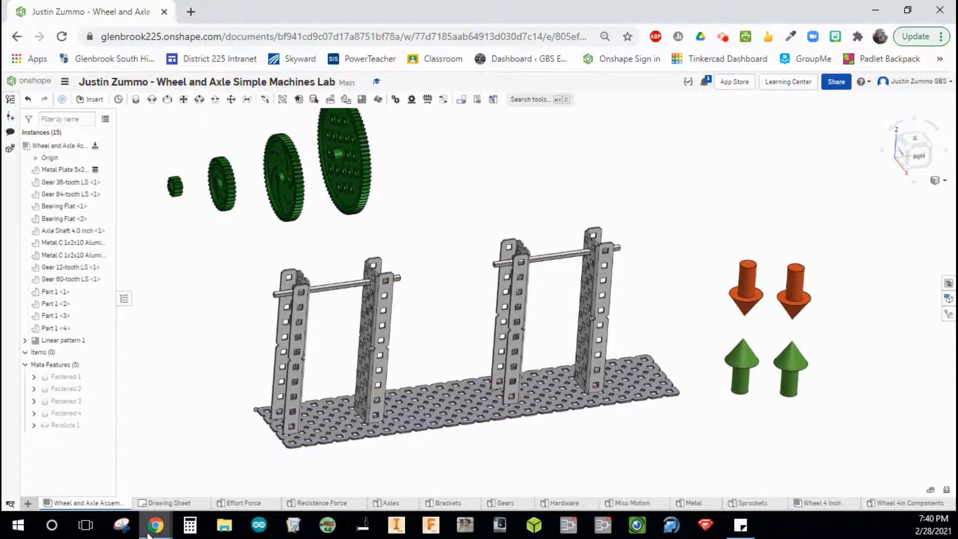
Step: Following the drawing sheet, move the 36-tooth gear beside the first axle's outer end and the 84-tooth gear beside its inner end
click(159, 503)
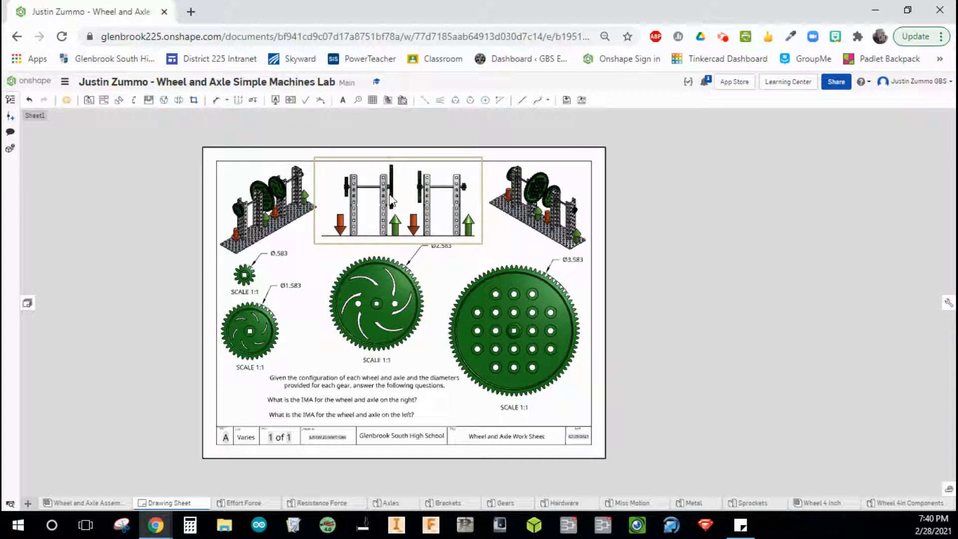
click(92, 503)
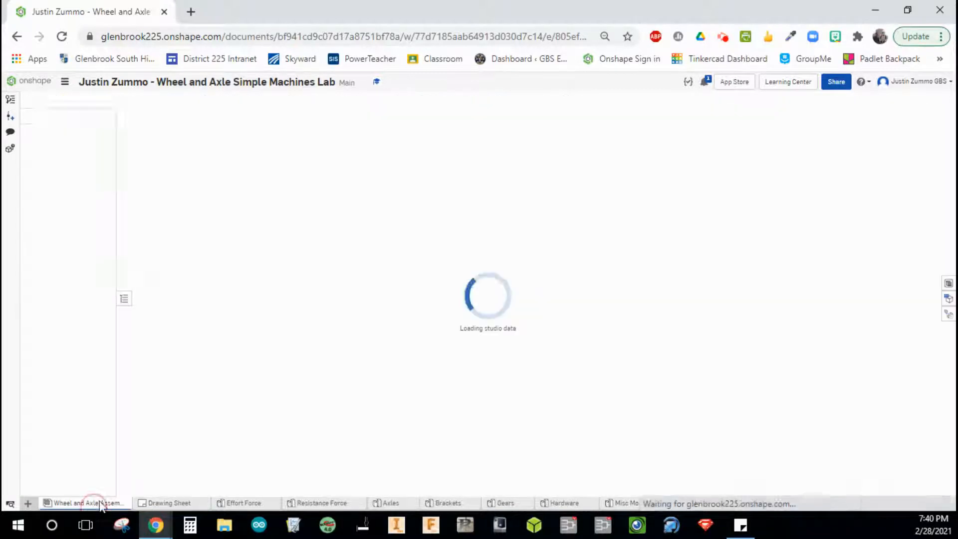
drag(227, 178, 223, 314)
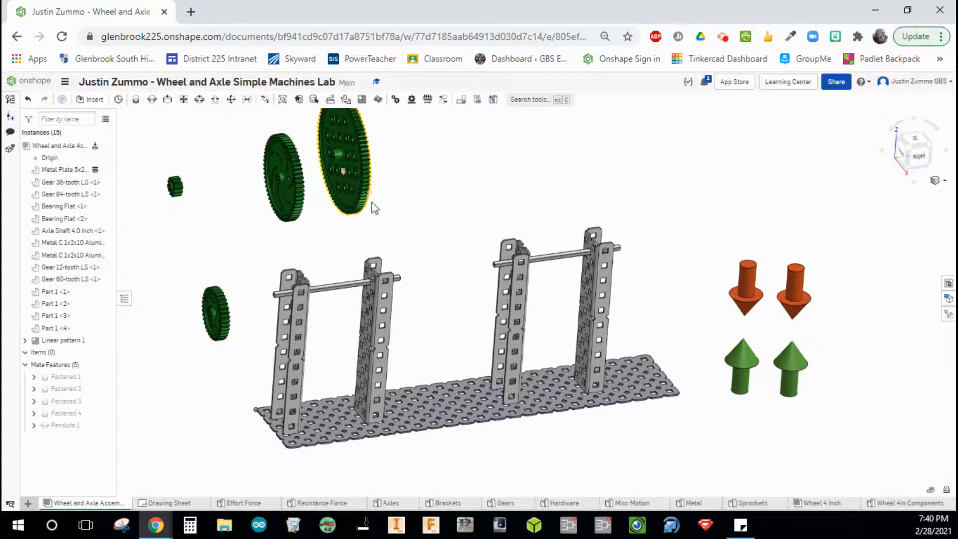
mouse_move(373, 207)
mouse_down()
mouse_move(426, 283)
mouse_move(421, 298)
mouse_up()
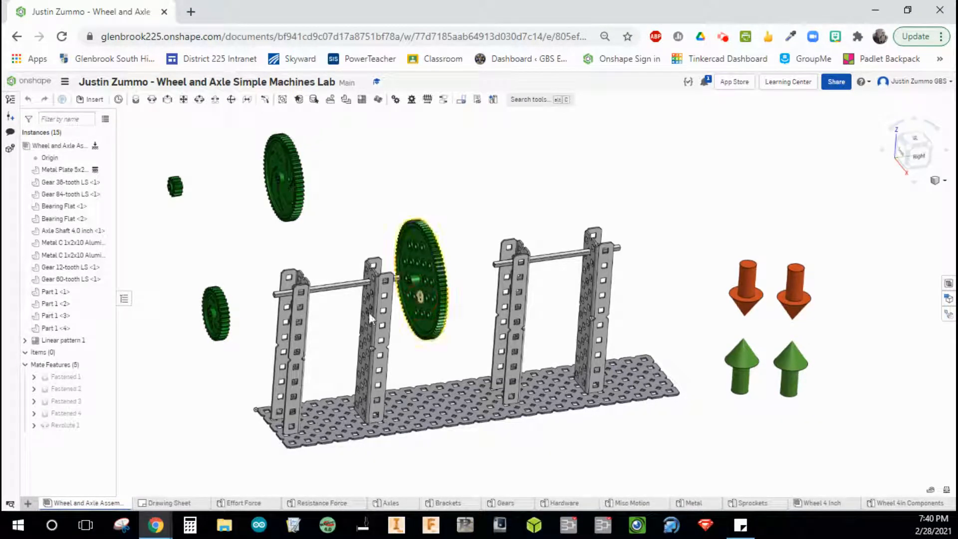
Step: Following the drawing sheet, move the 60-tooth gear beside the second axle's inner end and the 12-tooth gear beside its outer end
click(179, 502)
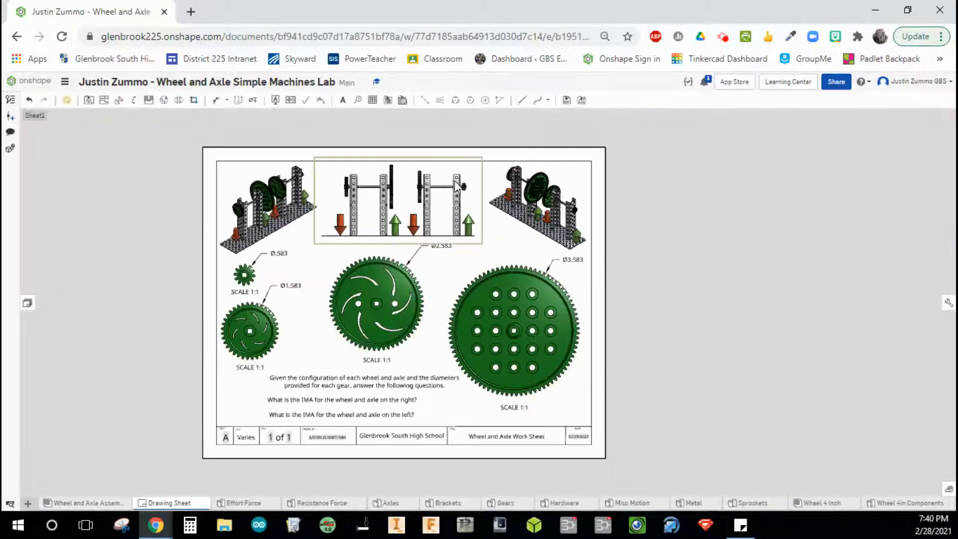
click(80, 503)
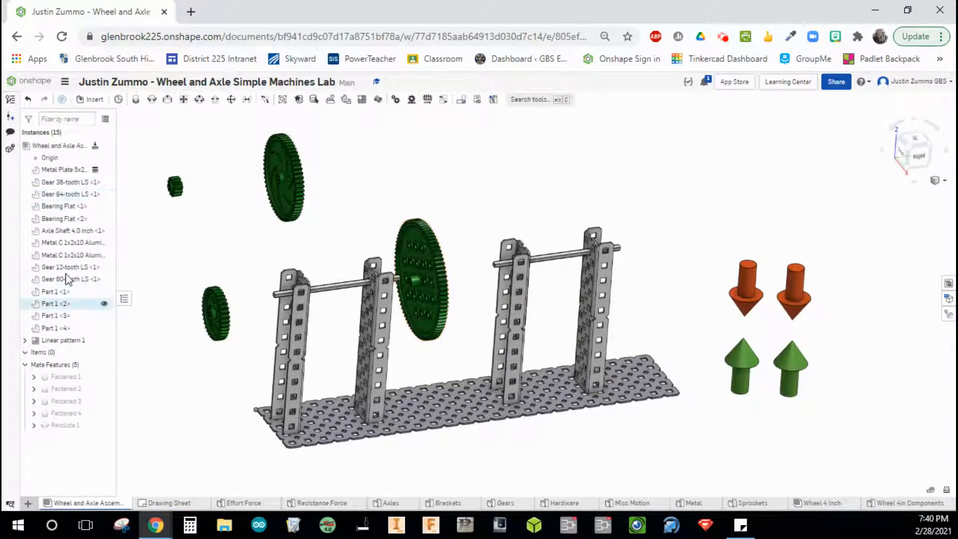
drag(297, 184, 478, 272)
drag(174, 186, 642, 252)
Step: Fasten the 36-tooth gear to the first axle's outer end, mating its hub bore centre to the shaft's end face
scroll(426, 181, up, 3)
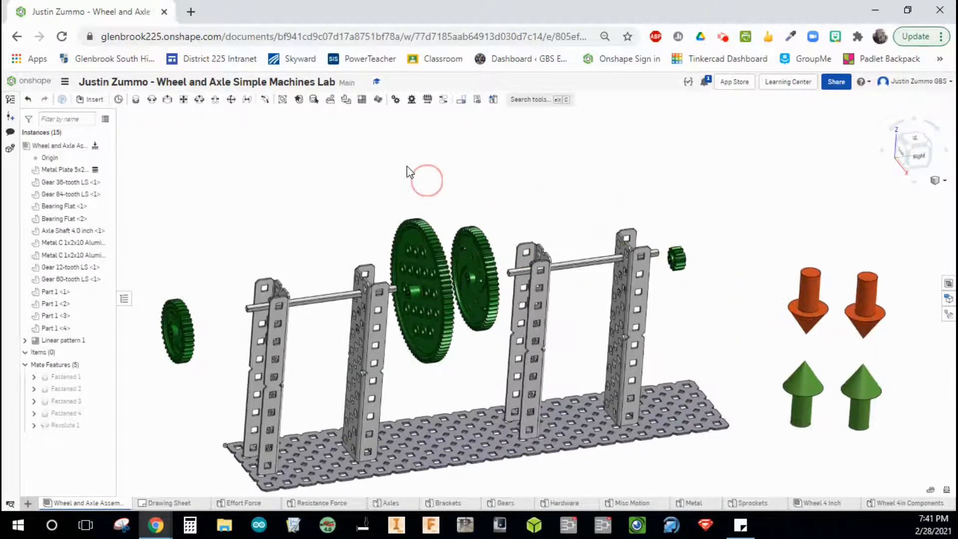
middle_drag(383, 200, 490, 162)
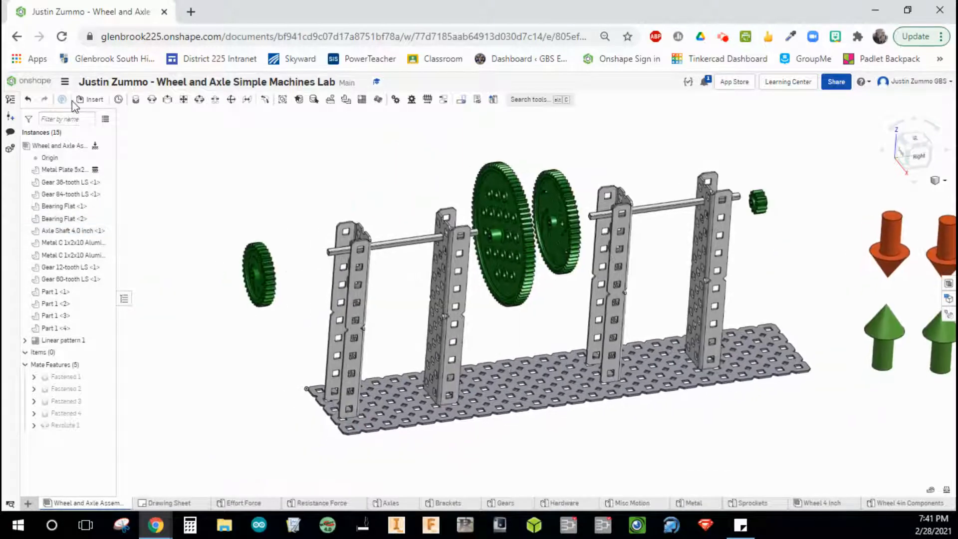
click(137, 101)
scroll(254, 280, up, 5)
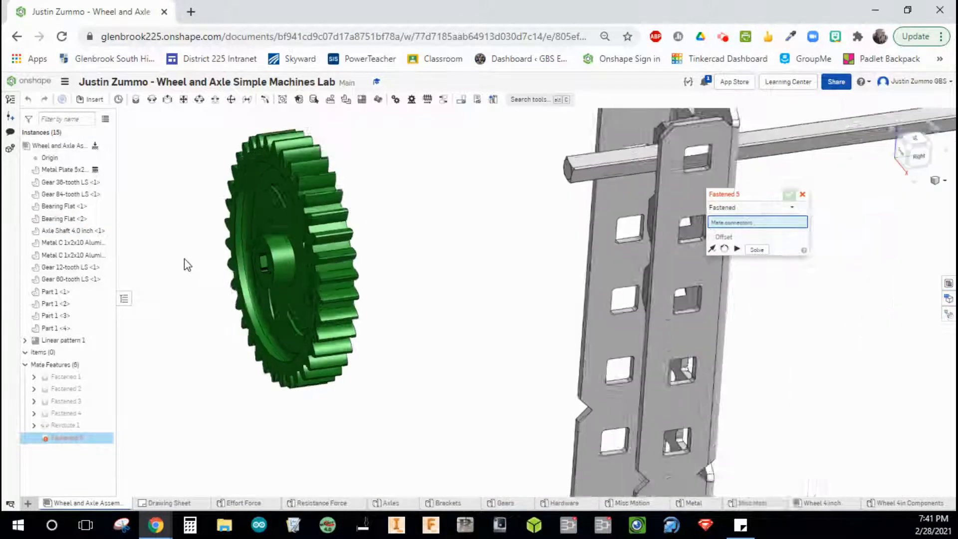
right_drag(184, 259, 209, 261)
scroll(265, 265, up, 5)
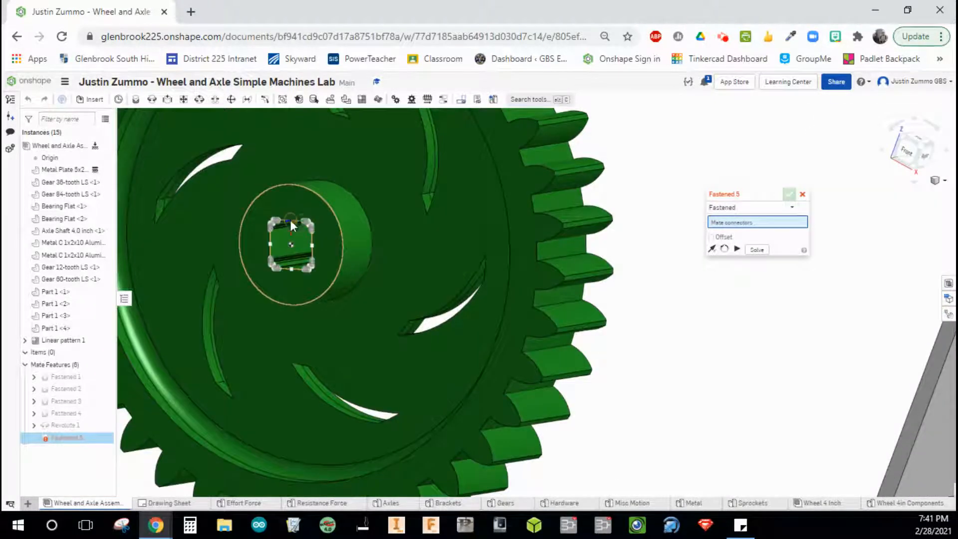
click(357, 271)
scroll(524, 293, down, 5)
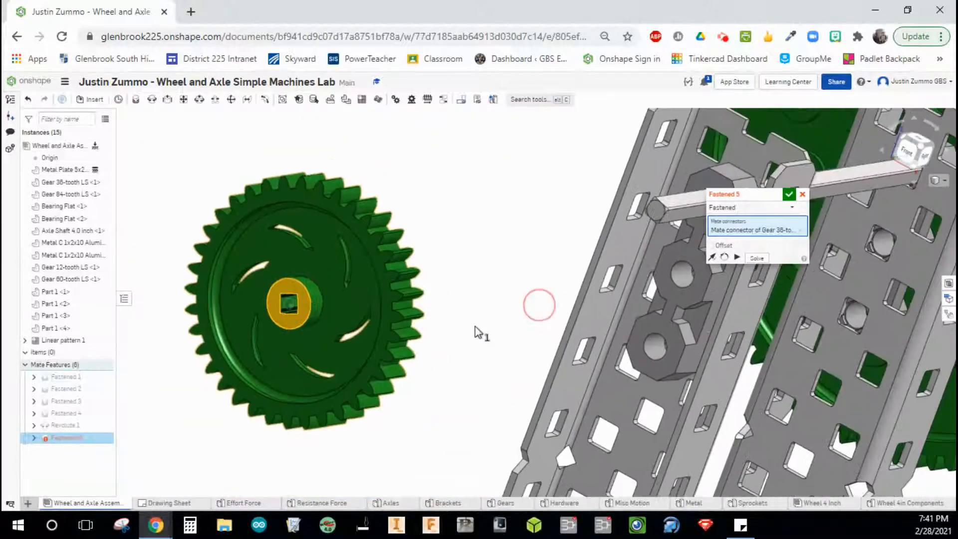
scroll(586, 225, up, 10)
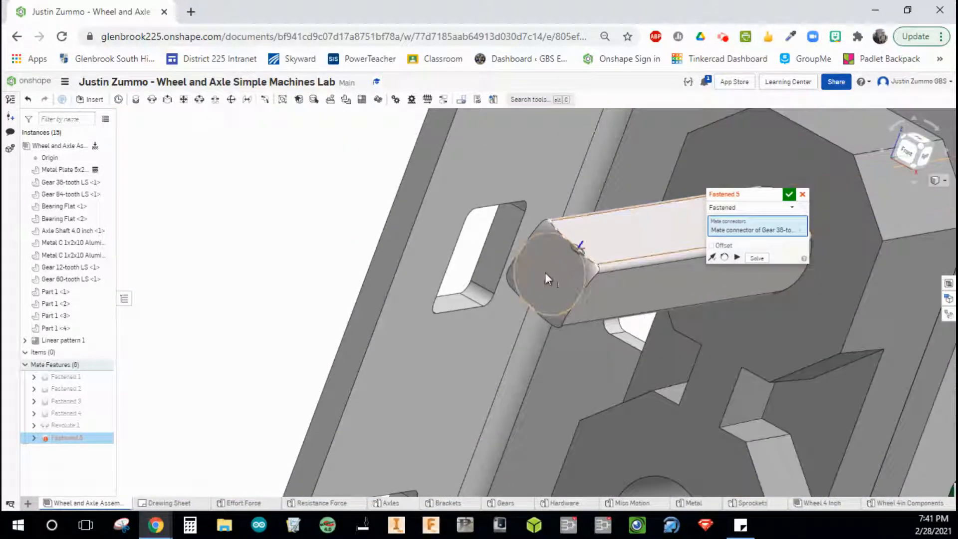
click(547, 277)
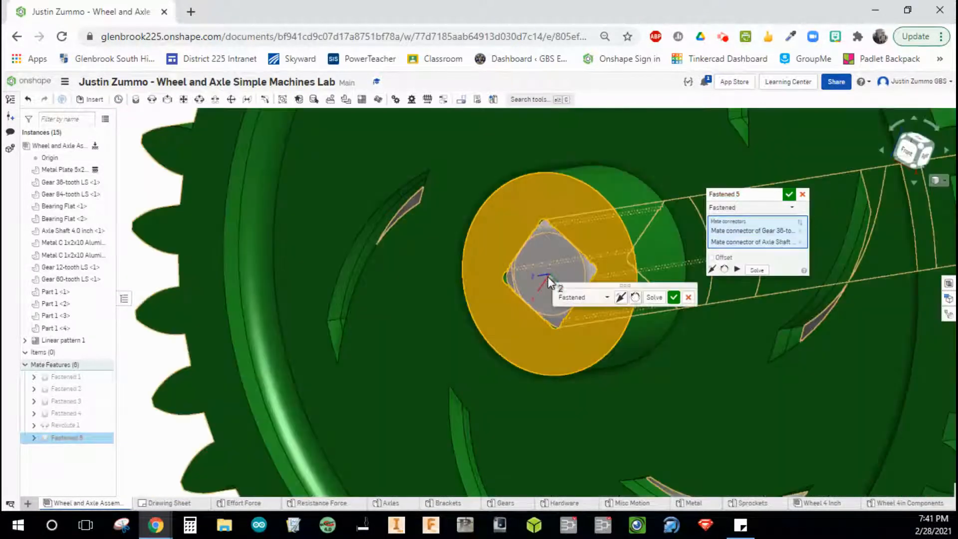
scroll(549, 300, down, 10)
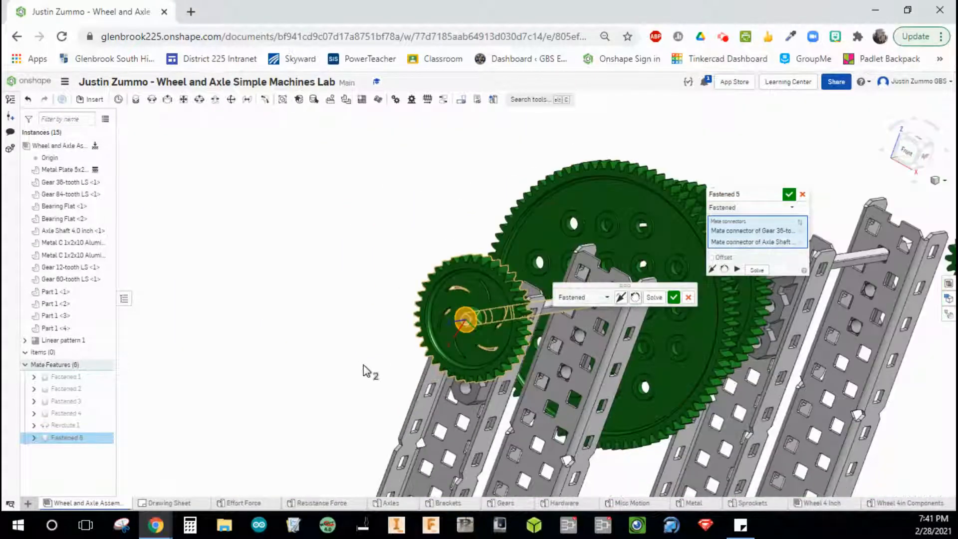
right_drag(343, 362, 275, 312)
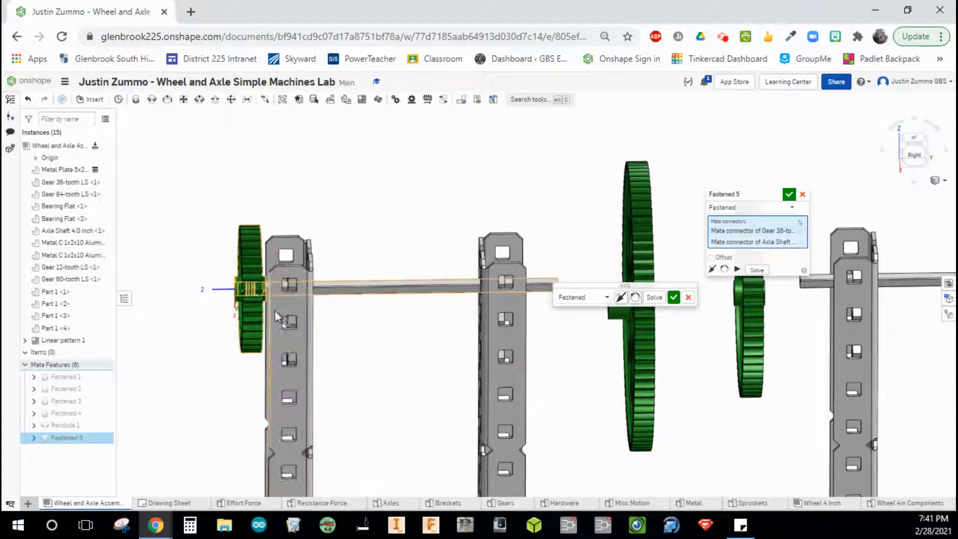
click(674, 298)
Step: Fasten the 84-tooth gear to the first axle's inner end, mating its outward-facing bore centre to the shaft's end face
right_drag(446, 351, 381, 319)
mouse_move(477, 307)
right_down()
mouse_move(498, 312)
mouse_move(485, 313)
right_up()
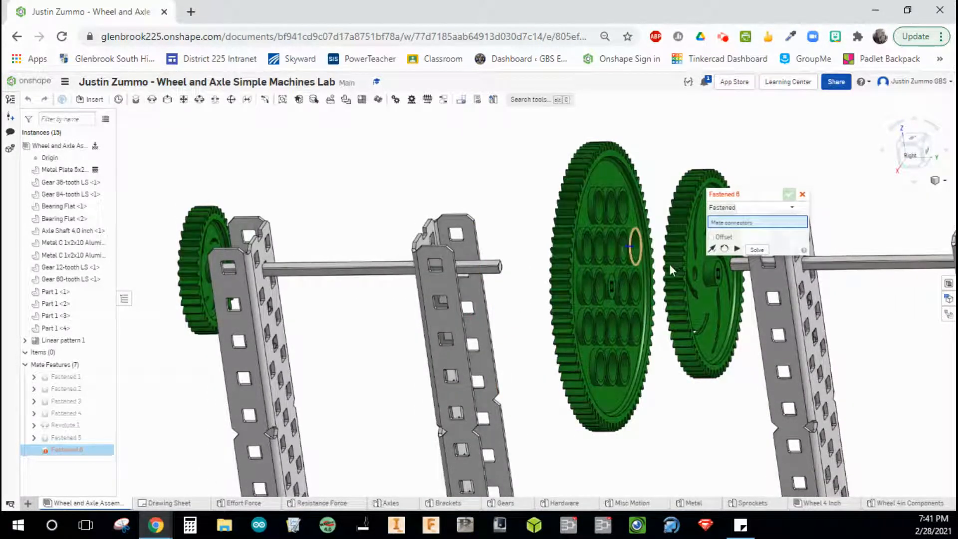
scroll(625, 287, up, 10)
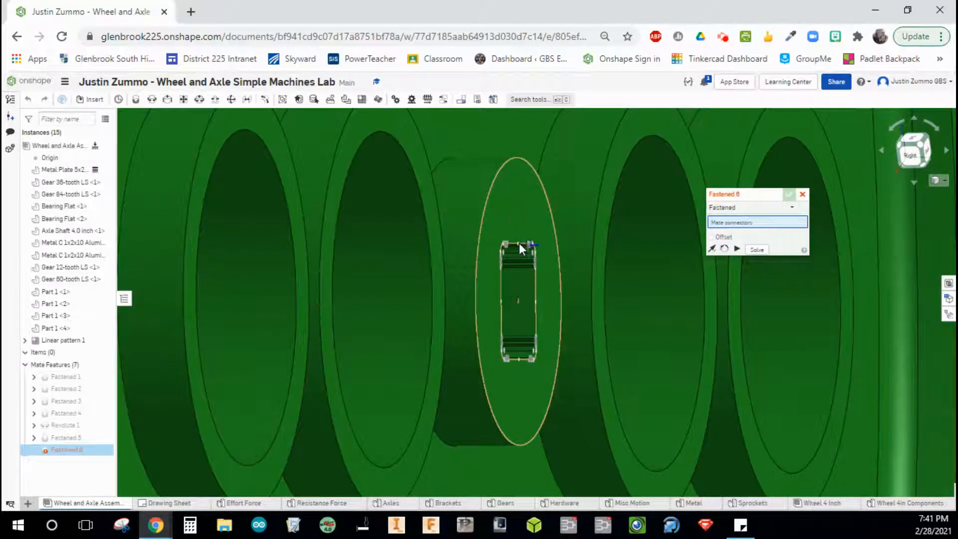
click(520, 301)
scroll(482, 328, down, 10)
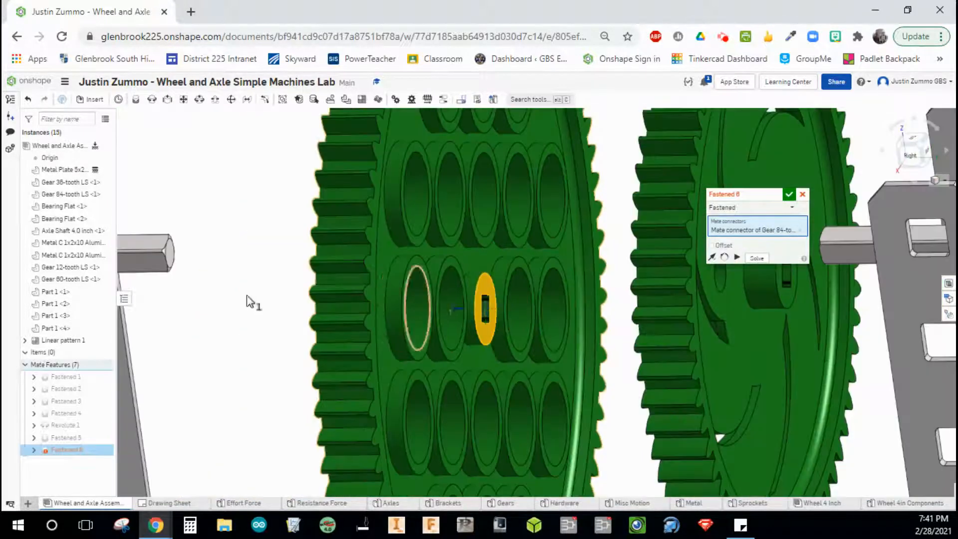
scroll(168, 242, up, 5)
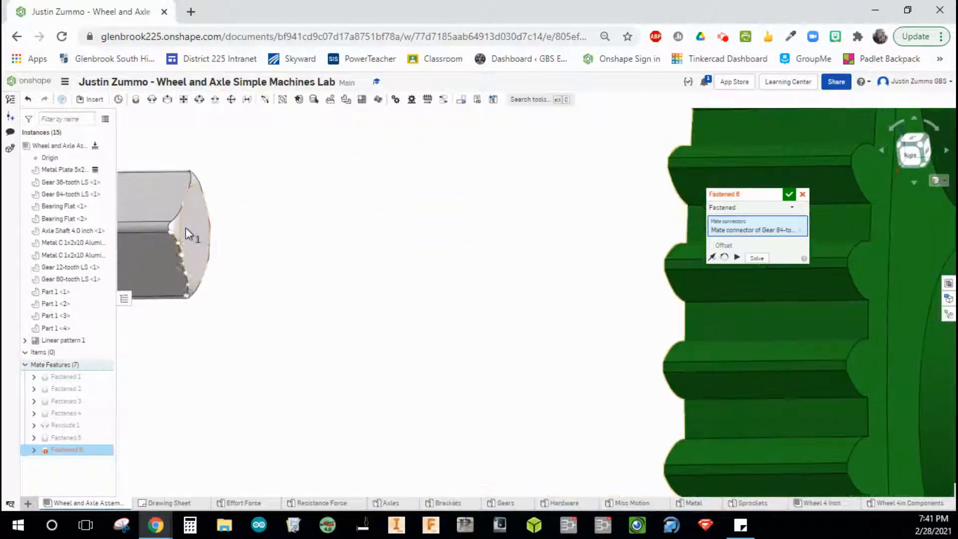
click(197, 235)
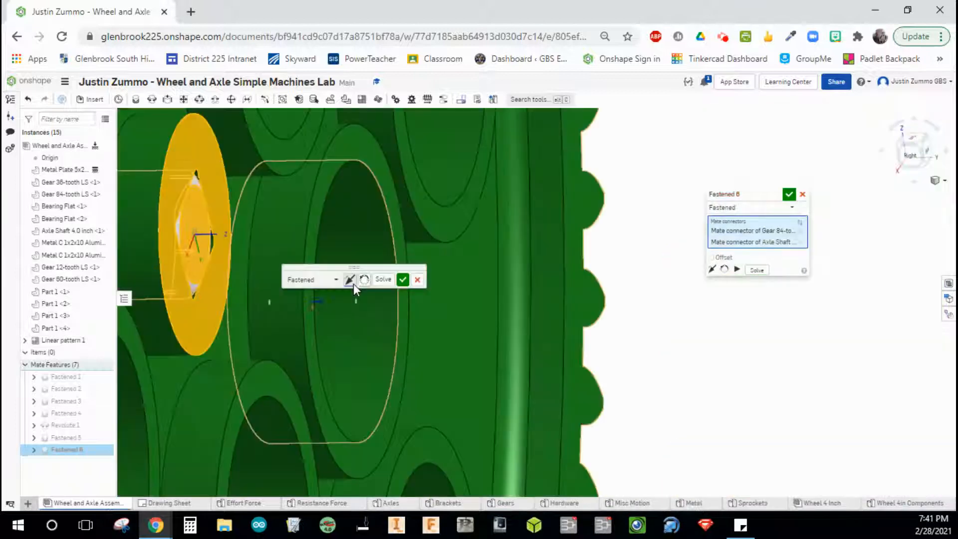
scroll(642, 368, down, 10)
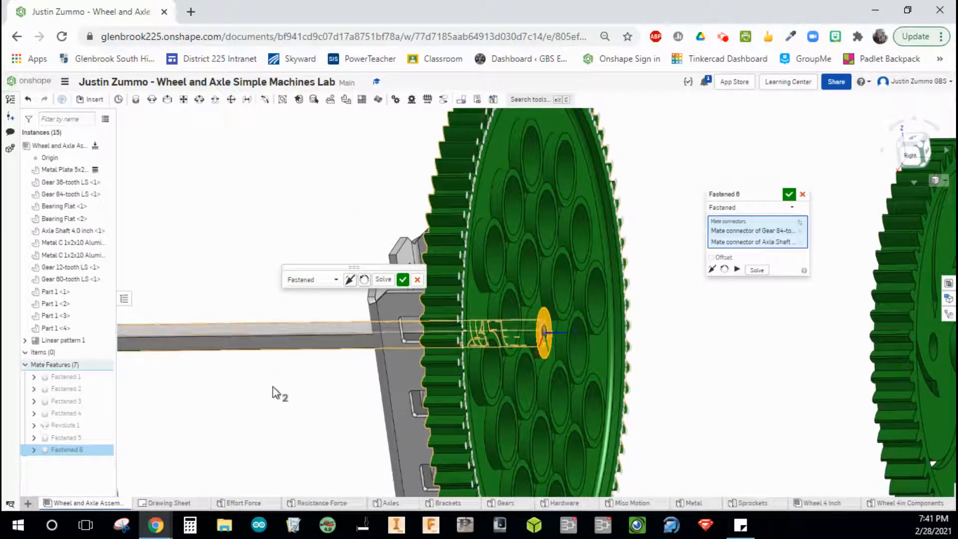
right_drag(273, 387, 310, 370)
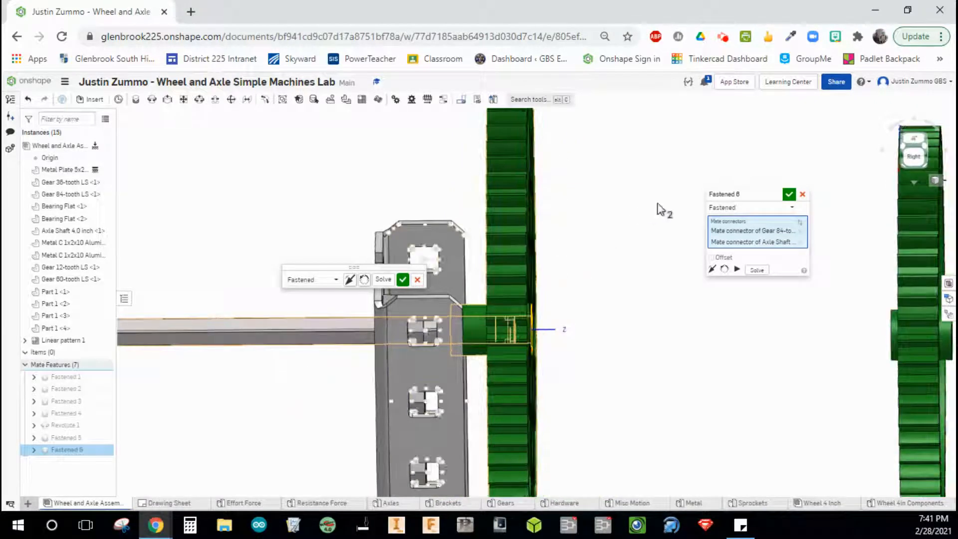
click(790, 195)
Step: Fasten the 60-tooth gear to the second axle's inner end, mating its hub bore centre to the shaft's end face
scroll(694, 294, up, 3)
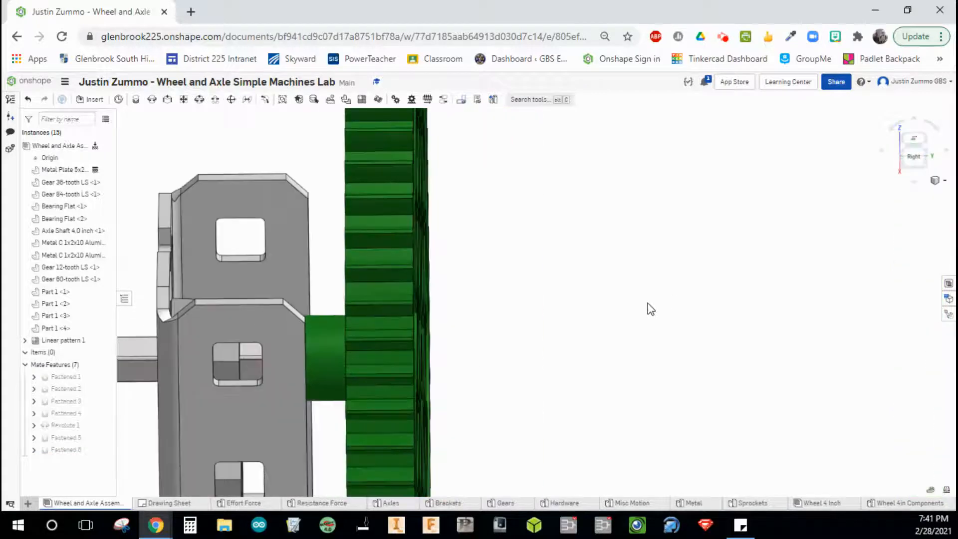
scroll(628, 310, down, 9)
mouse_move(664, 325)
right_down()
mouse_move(688, 327)
mouse_move(653, 321)
right_up()
drag(609, 302, 628, 314)
middle_drag(638, 306, 390, 238)
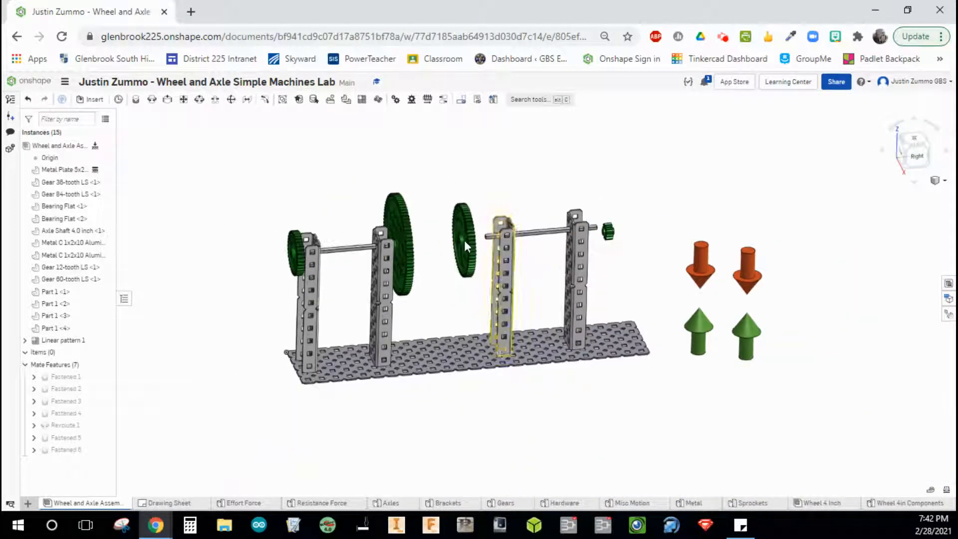
scroll(429, 232, up, 4)
click(146, 103)
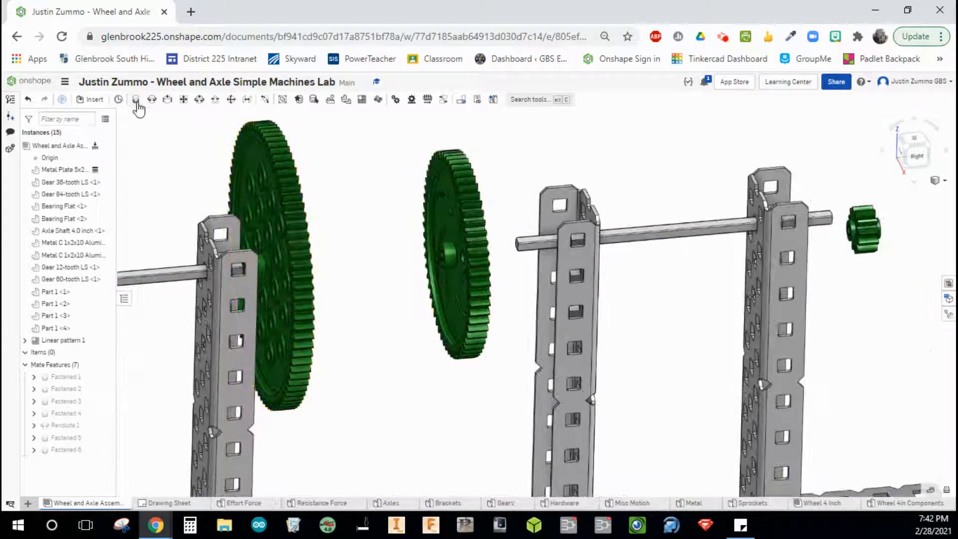
scroll(441, 260, up, 5)
scroll(442, 259, up, 6)
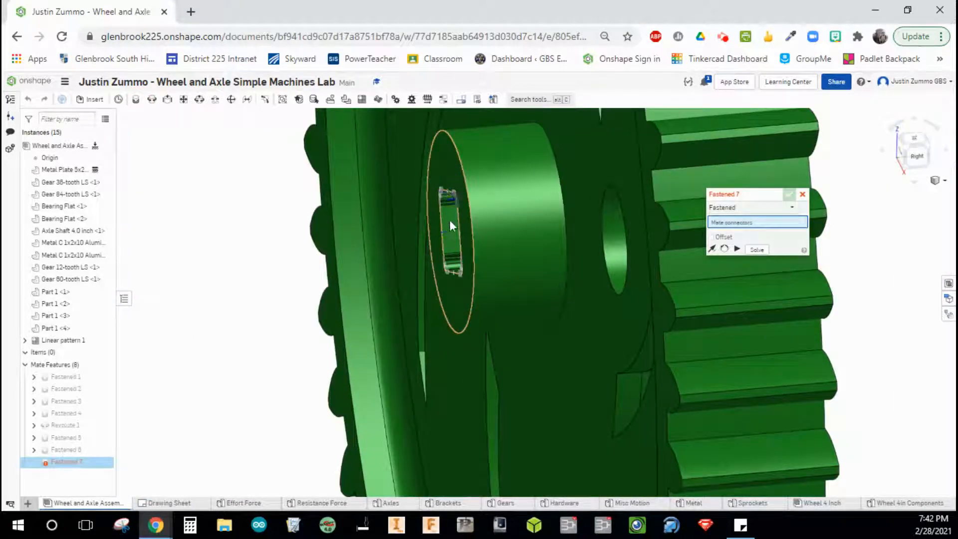
click(452, 236)
scroll(507, 245, down, 5)
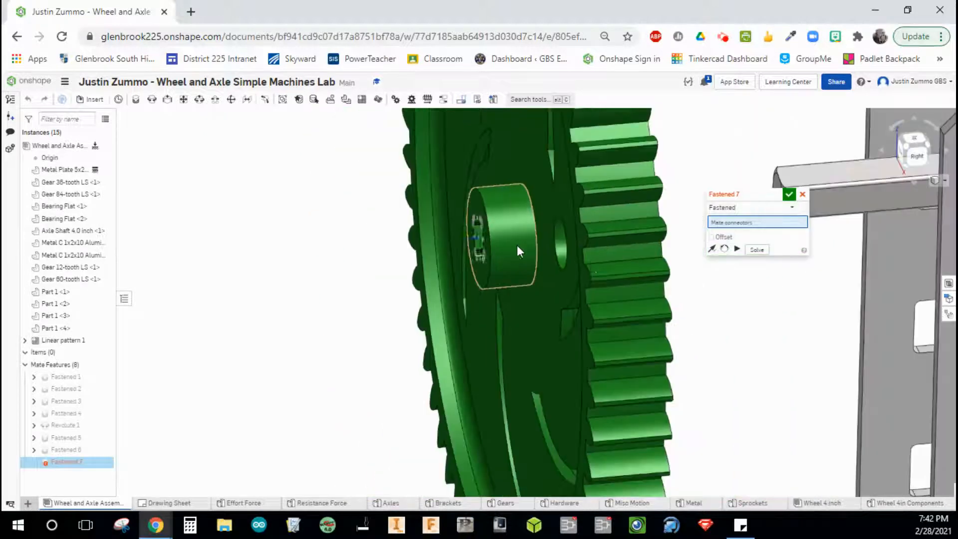
scroll(677, 279, down, 2)
middle_drag(718, 296, 642, 314)
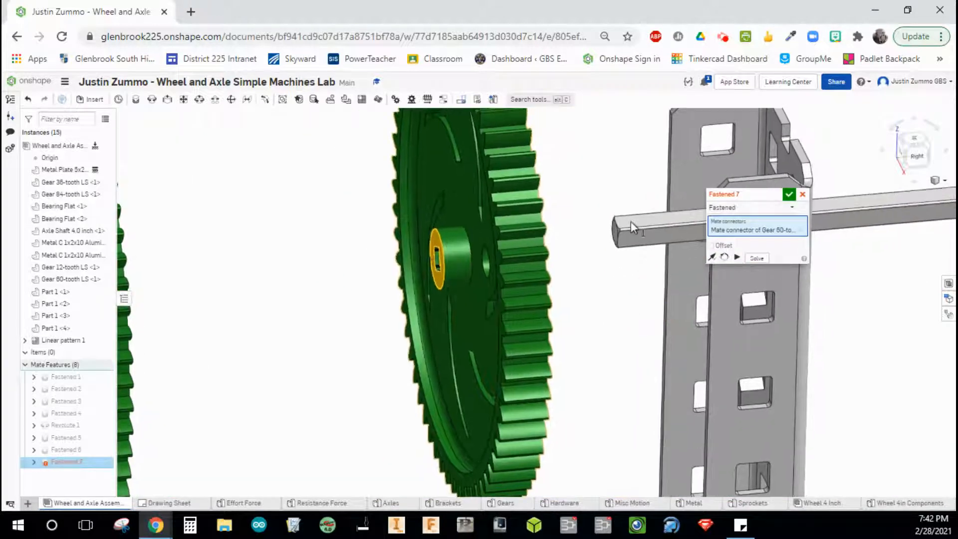
scroll(628, 224, up, 4)
scroll(601, 238, up, 4)
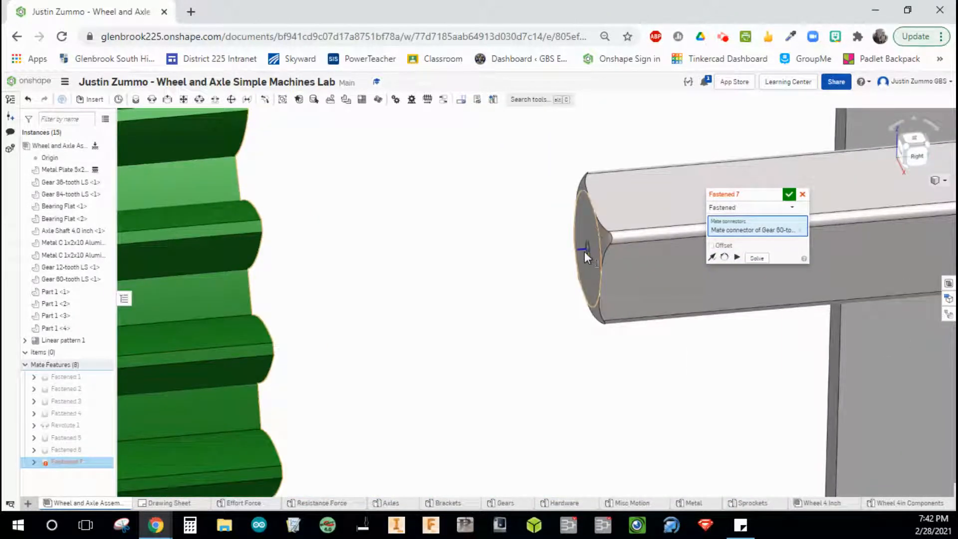
click(589, 253)
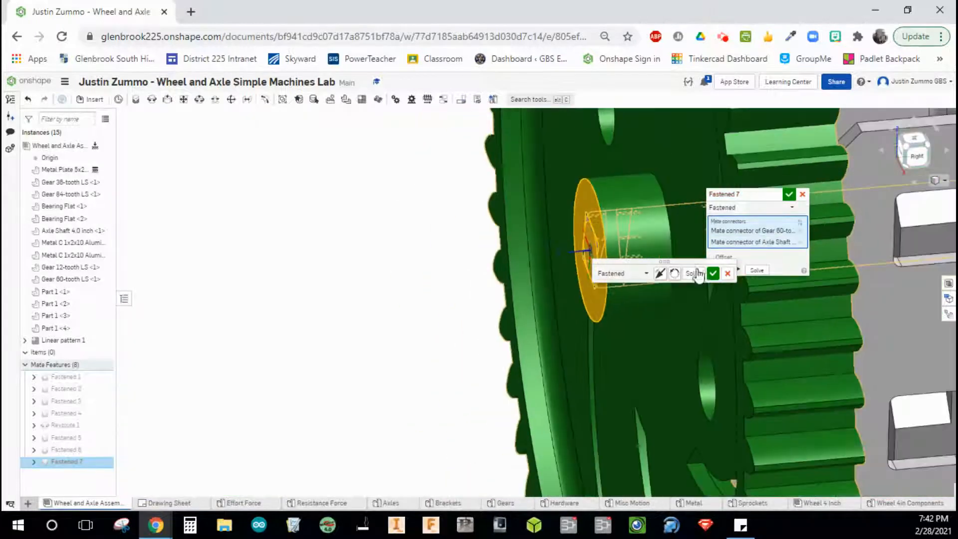
scroll(327, 327, down, 4)
scroll(377, 314, down, 3)
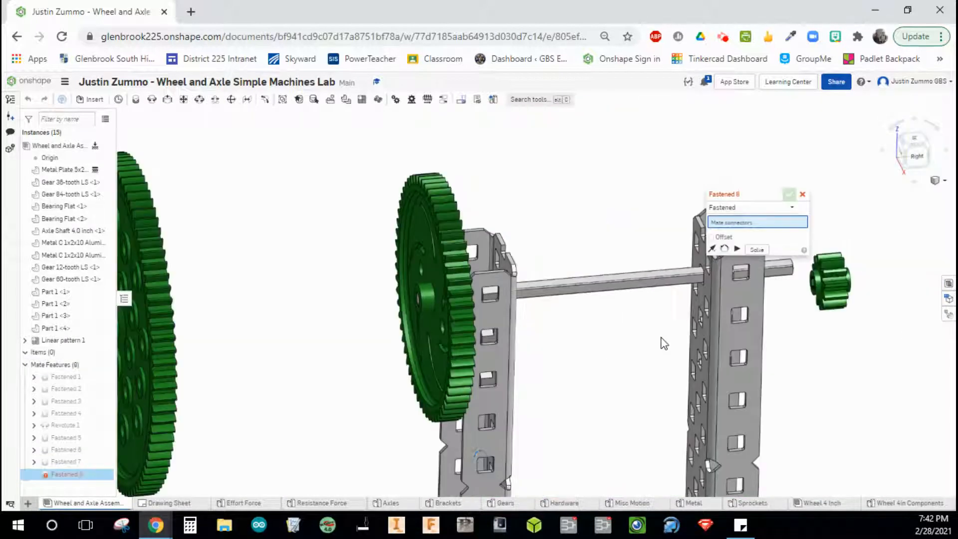
Step: Fasten the 12-tooth gear to the second axle's outer end, mating its outward-facing bore centre to the shaft's end face
middle_drag(659, 338, 465, 336)
right_drag(473, 339, 543, 358)
scroll(619, 283, up, 5)
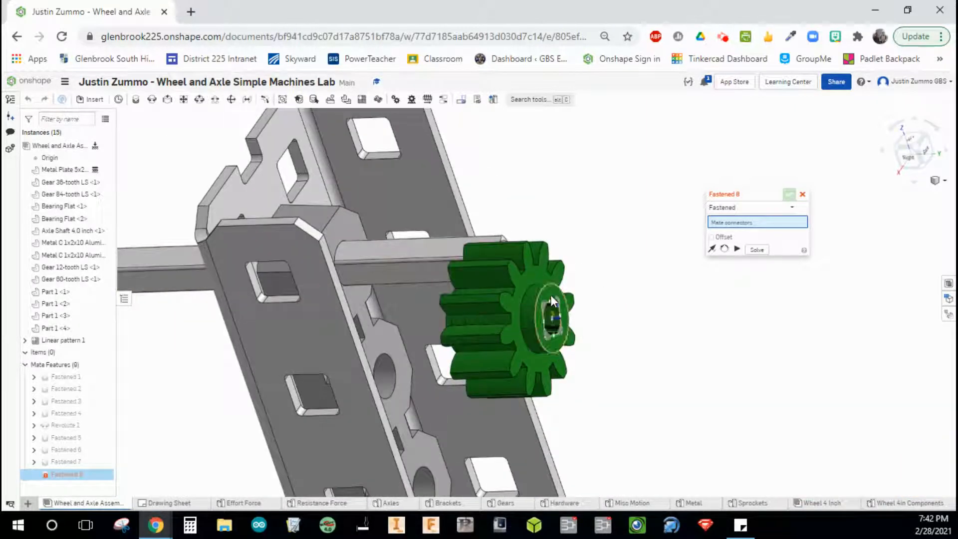
click(553, 315)
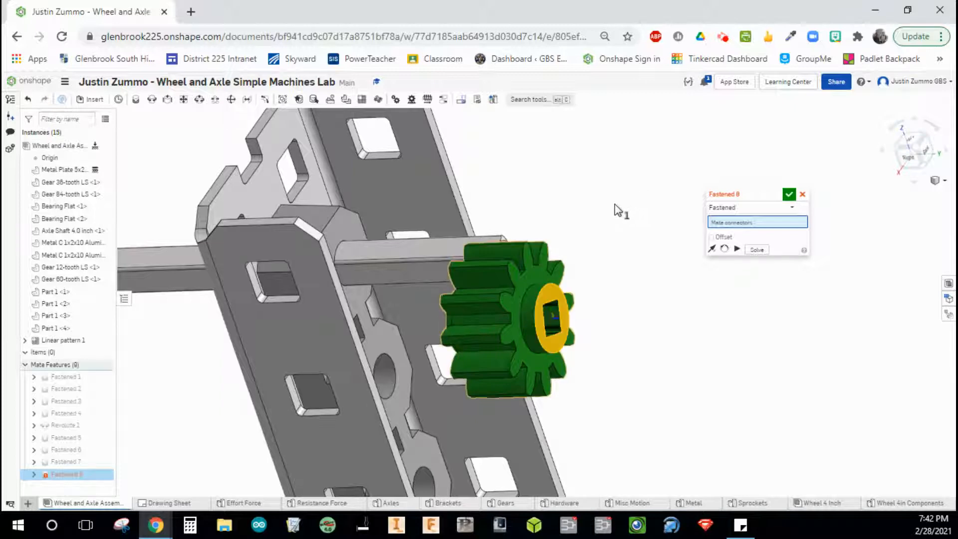
right_drag(614, 210, 483, 294)
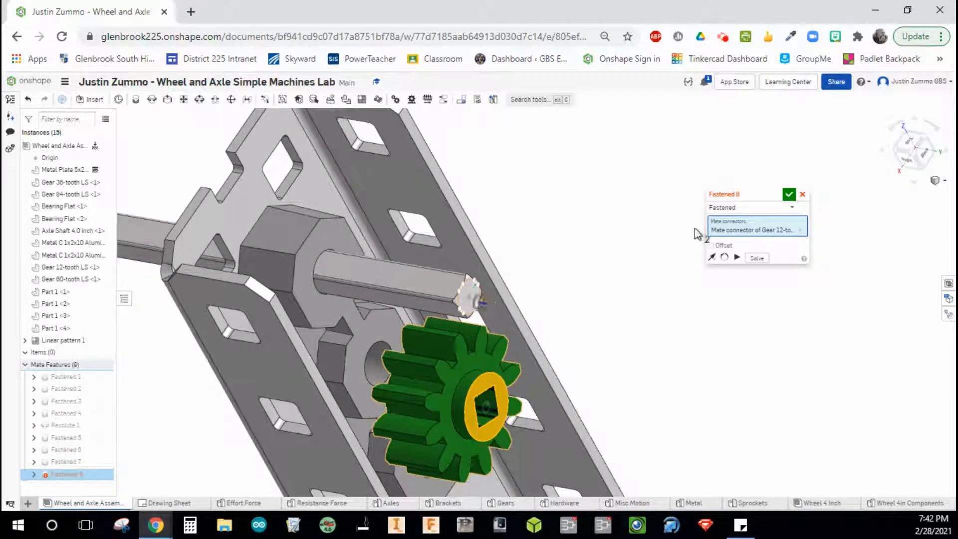
click(789, 196)
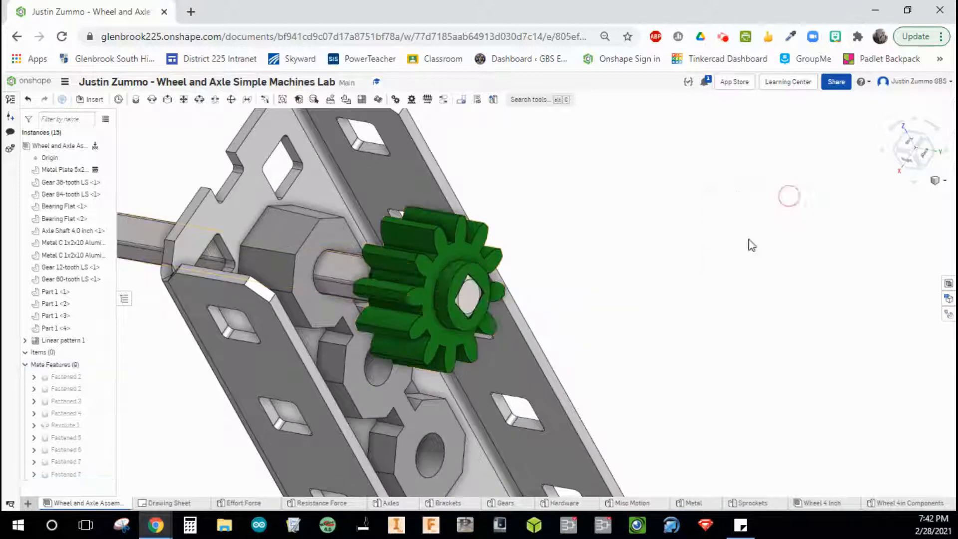
Step: Compare the assembled gears and the loose force arrows with the assembly views on the drawing sheet
scroll(664, 322, down, 10)
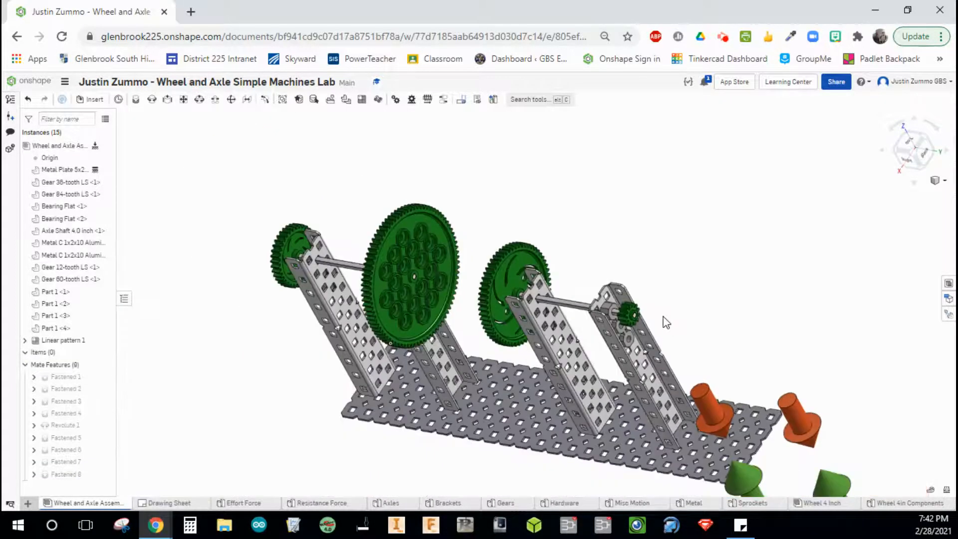
right_drag(597, 431, 642, 422)
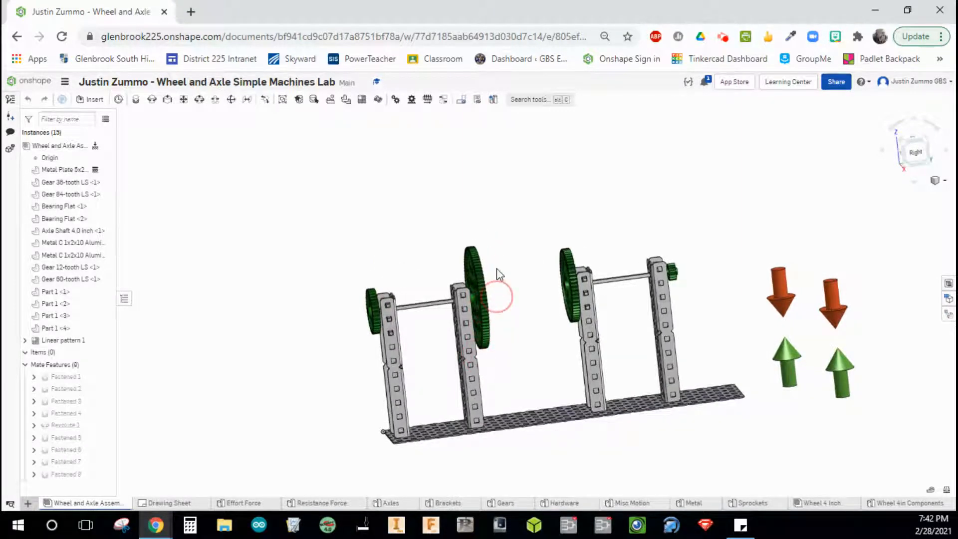
drag(486, 199, 456, 208)
middle_drag(516, 331, 488, 284)
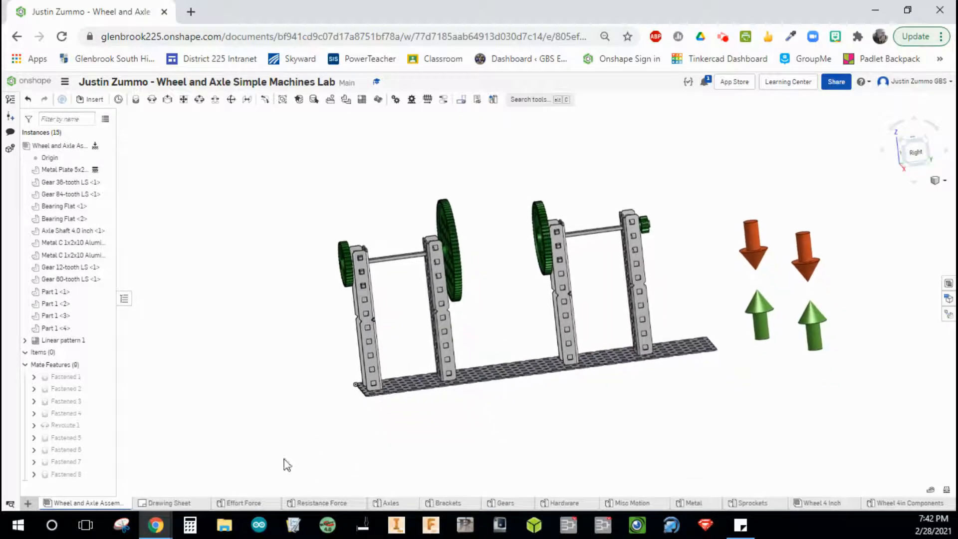
click(169, 504)
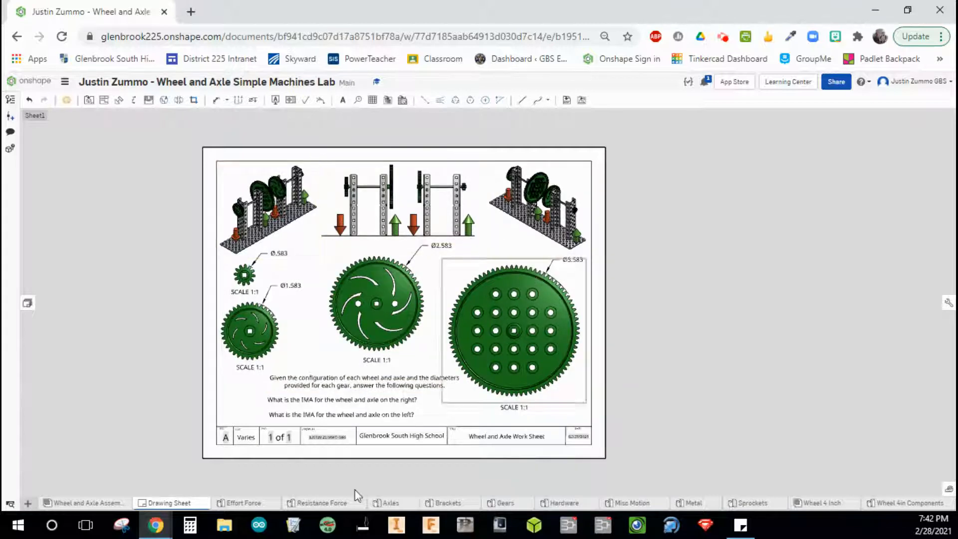
click(80, 503)
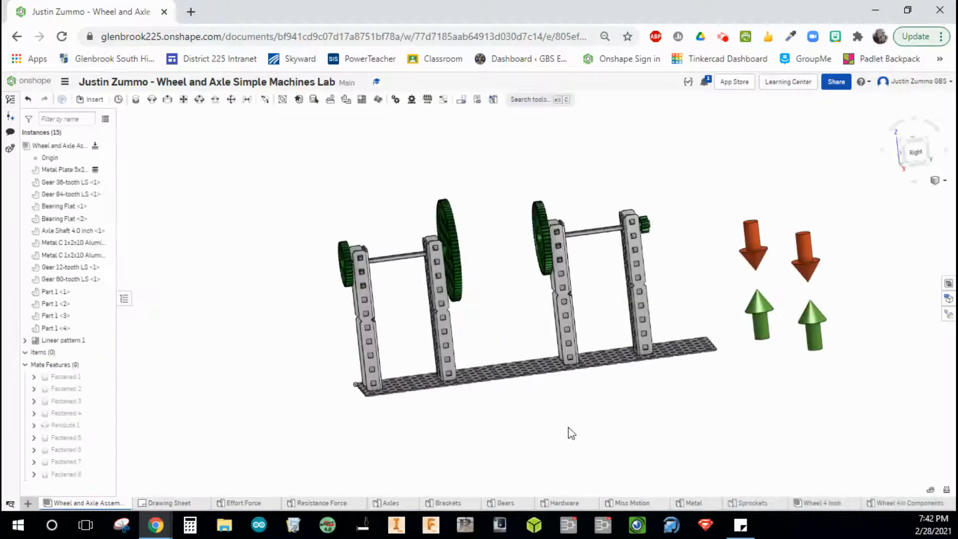
click(170, 505)
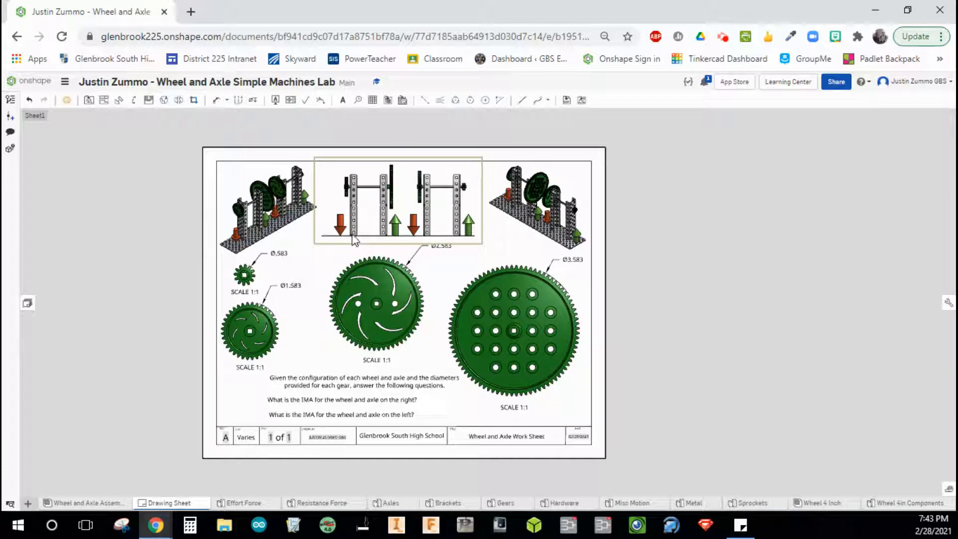
Step: Fasten one red arrow's tip to the middle of the base plate's end face, beside the 36-tooth gear's upright
click(82, 503)
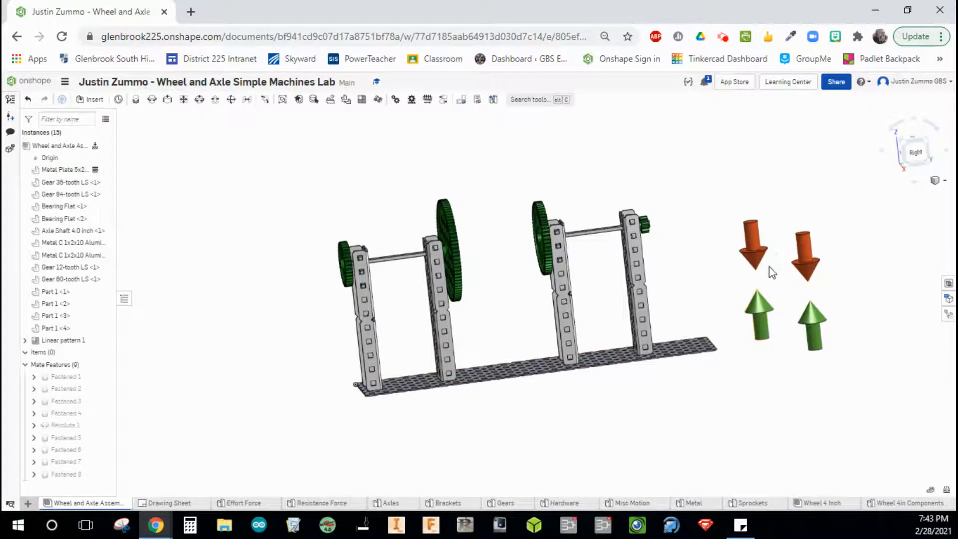
scroll(773, 273, up, 5)
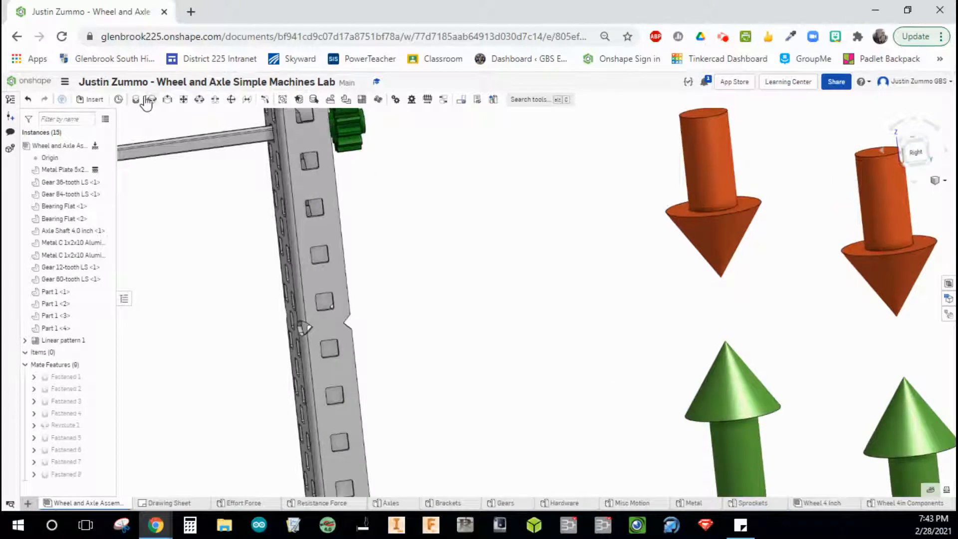
click(137, 101)
drag(150, 117, 732, 205)
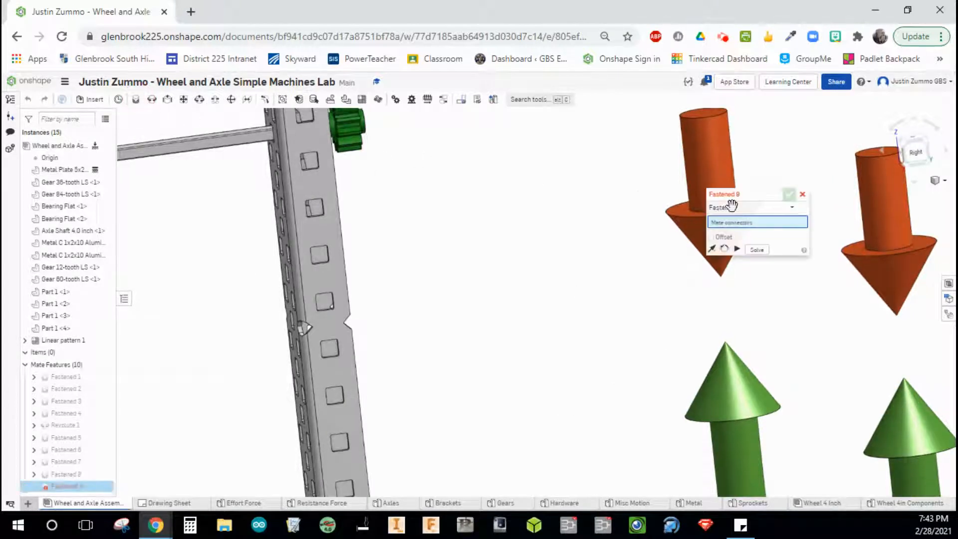
click(722, 279)
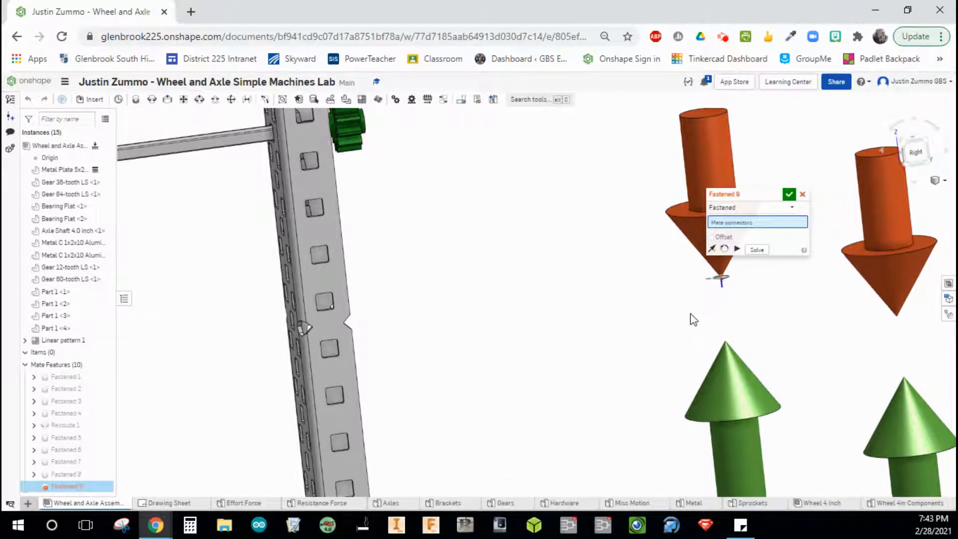
scroll(685, 322, down, 5)
middle_drag(327, 374, 652, 267)
scroll(356, 421, up, 8)
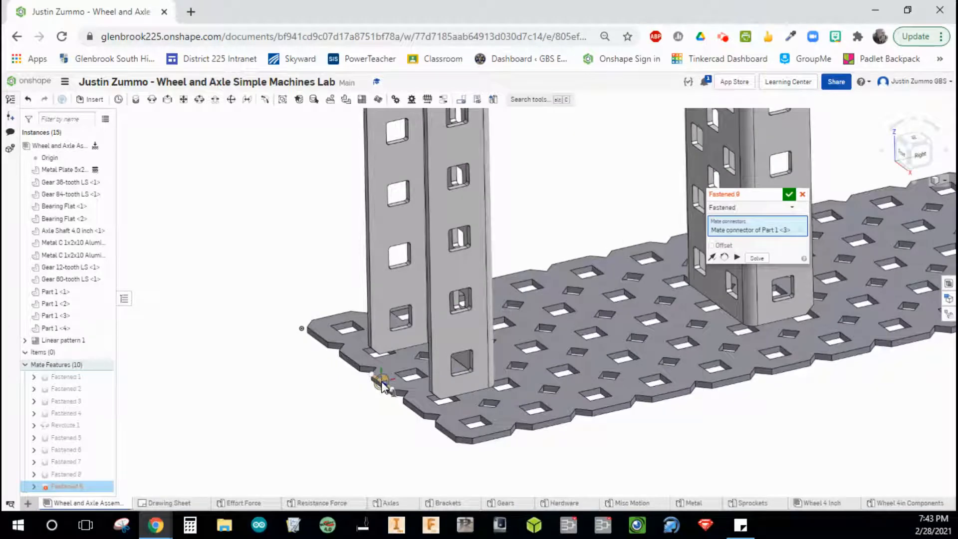
scroll(387, 379, up, 6)
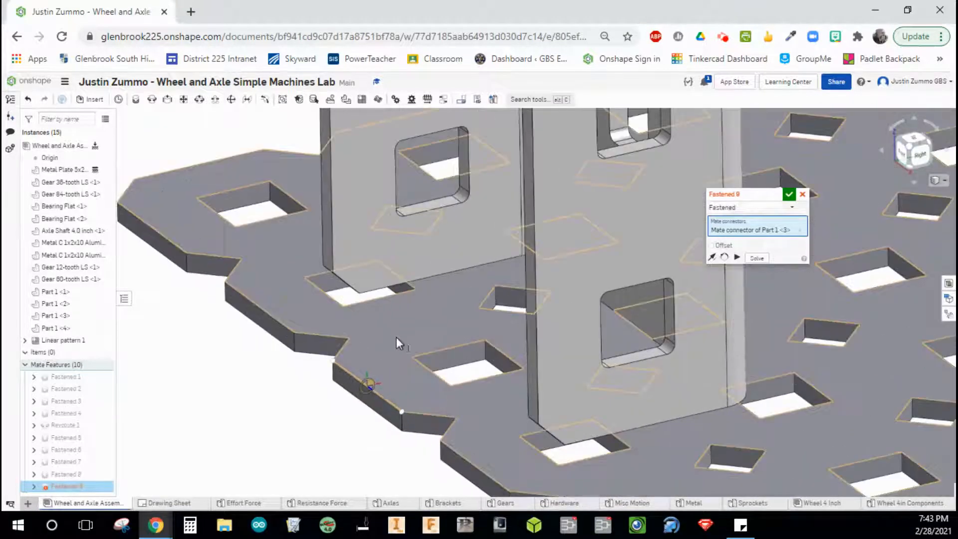
click(370, 384)
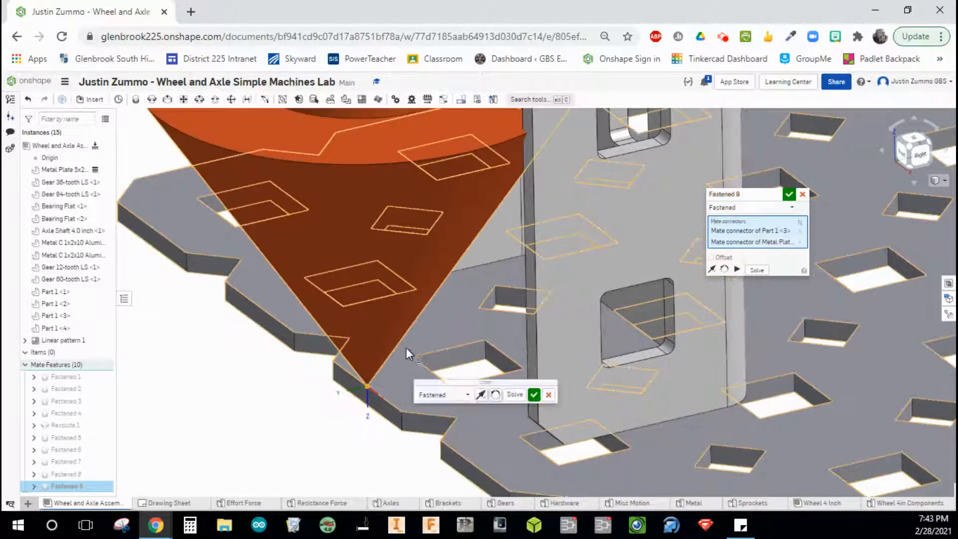
scroll(406, 350, down, 10)
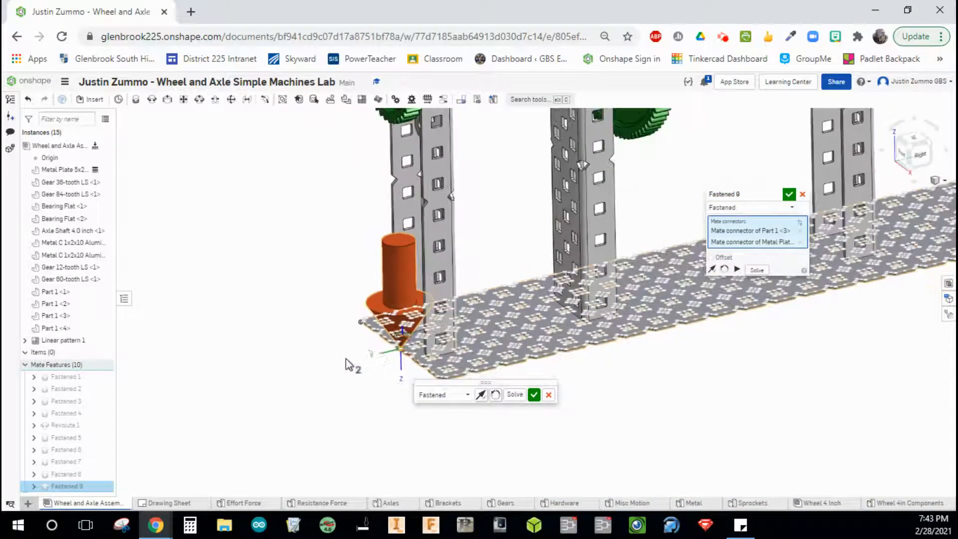
scroll(263, 388, up, 5)
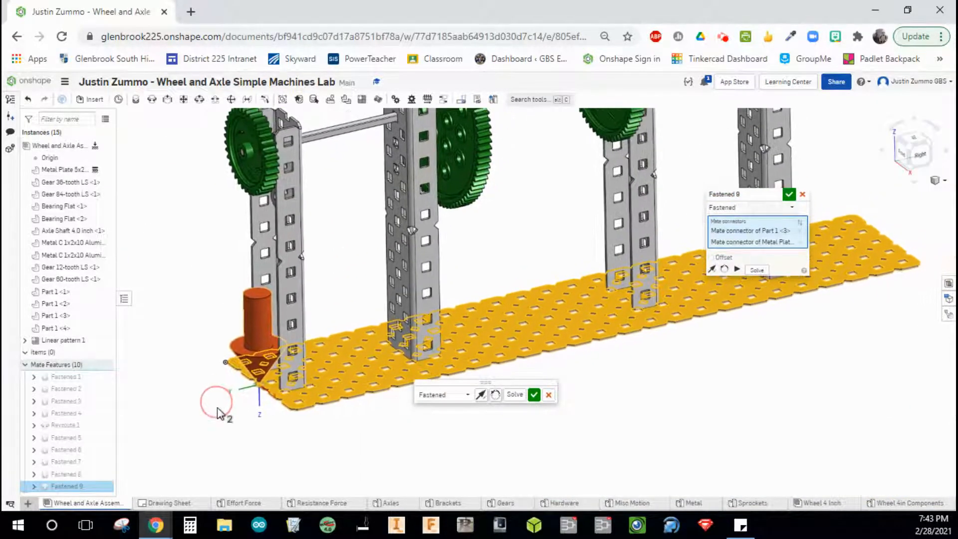
scroll(224, 409, down, 3)
click(535, 395)
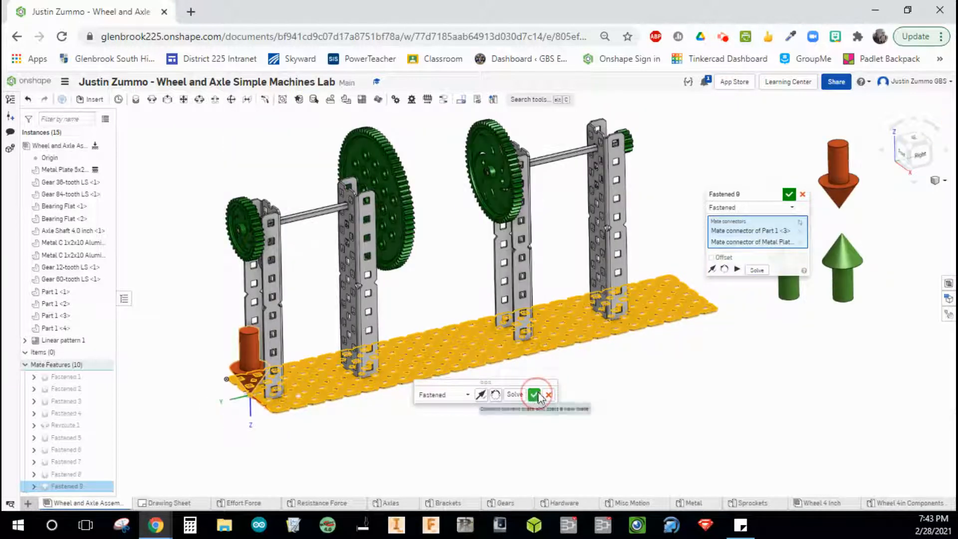
click(410, 419)
middle_drag(417, 405, 420, 437)
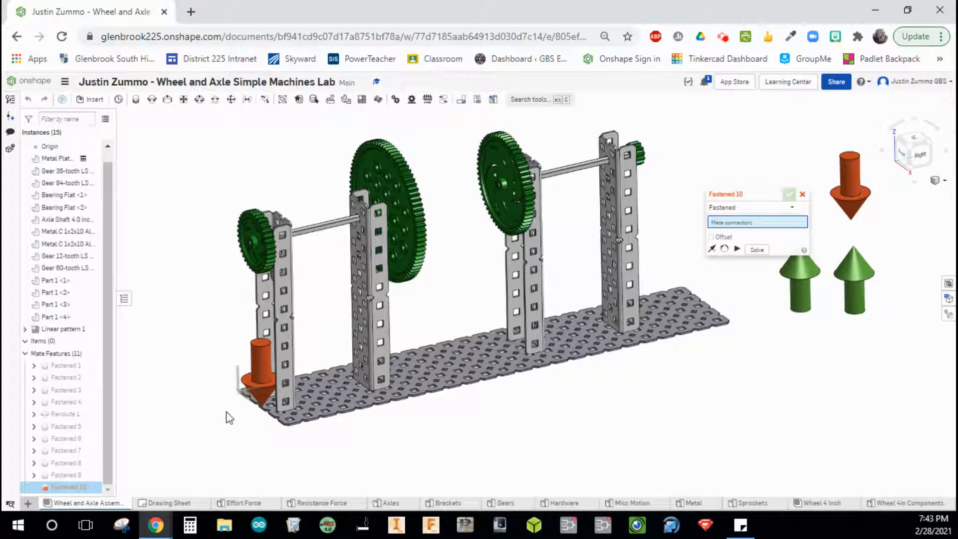
click(808, 196)
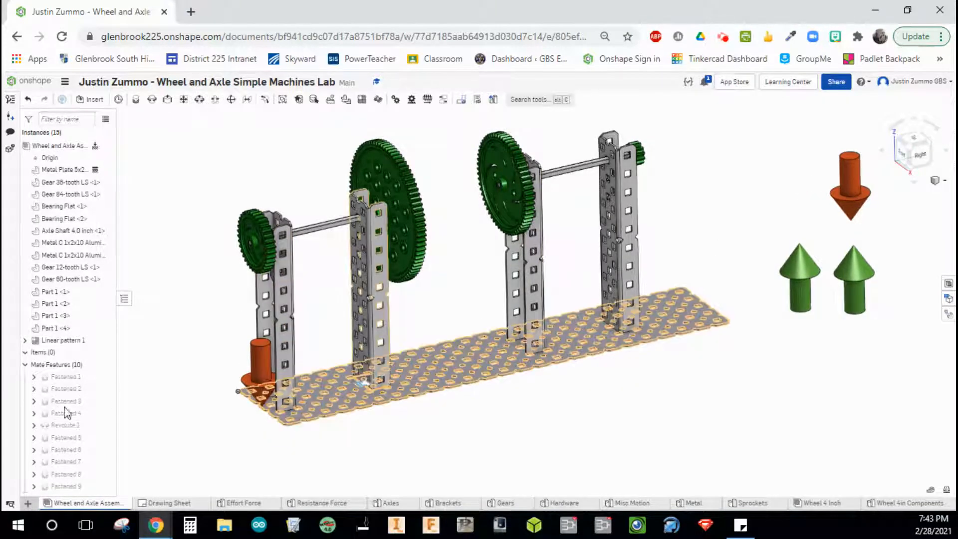
Step: Edit the Fastened 1 mate of the upright by the 36-tooth gear, adding a Y offset of -1 in
click(57, 378)
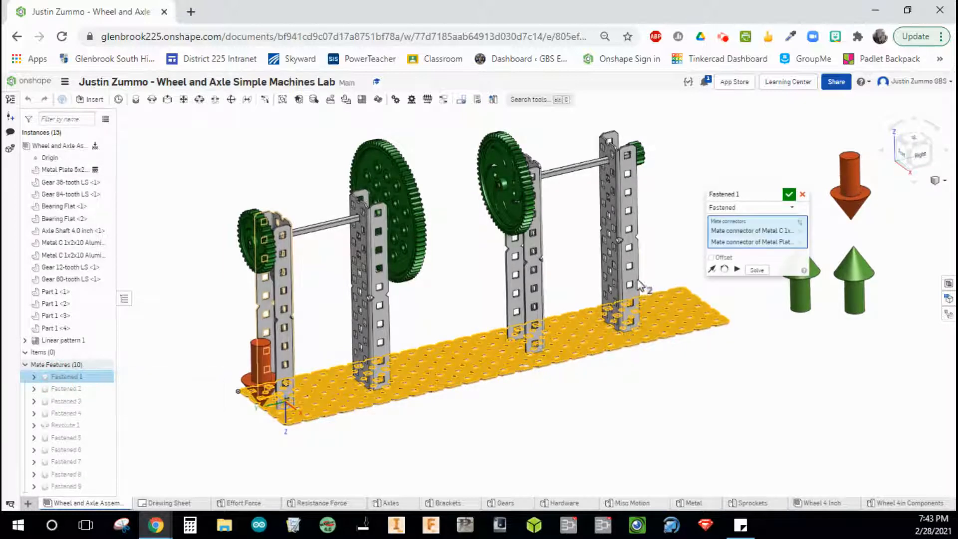
click(719, 257)
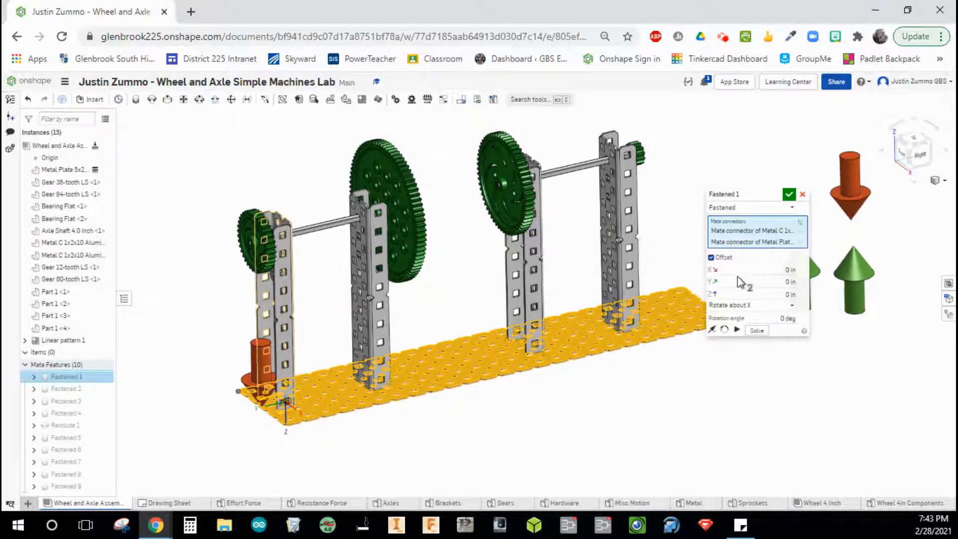
click(760, 282)
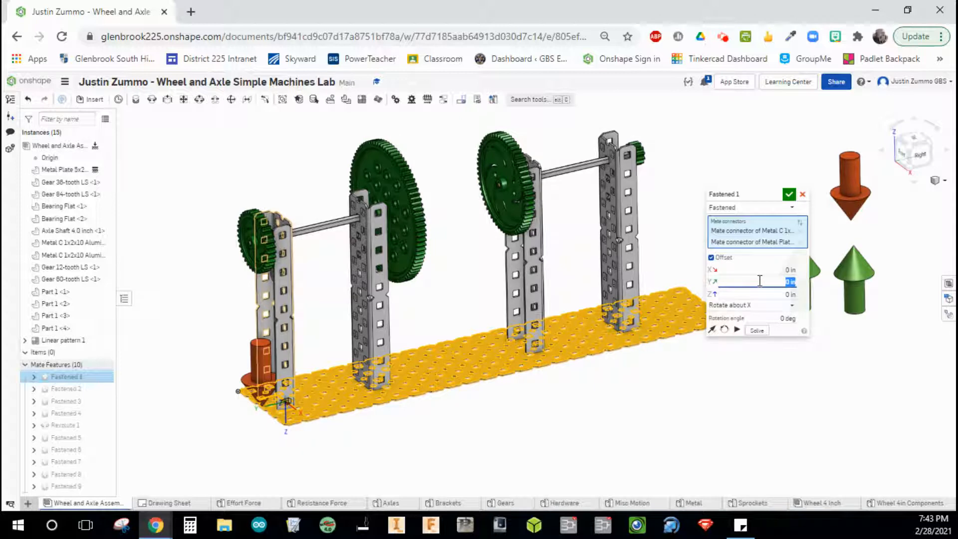
click(767, 263)
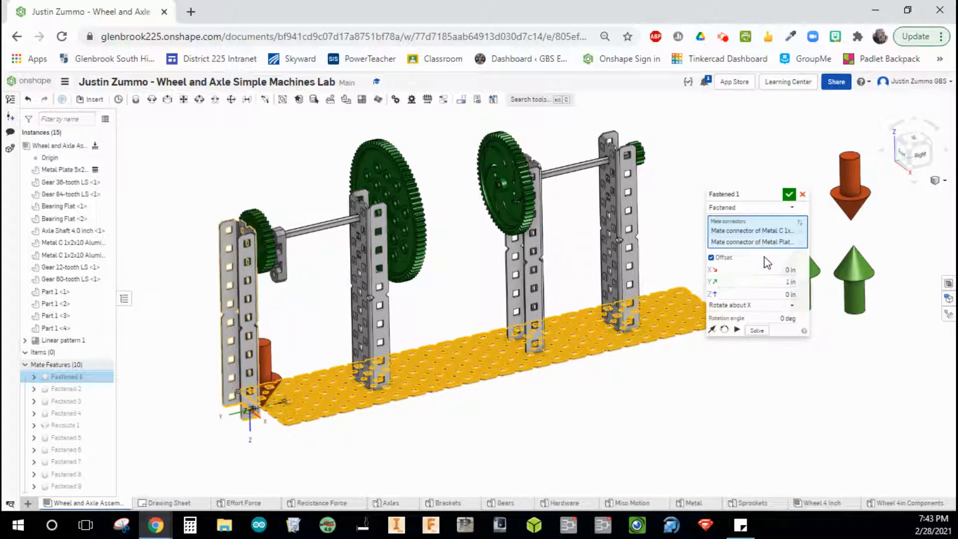
click(766, 284)
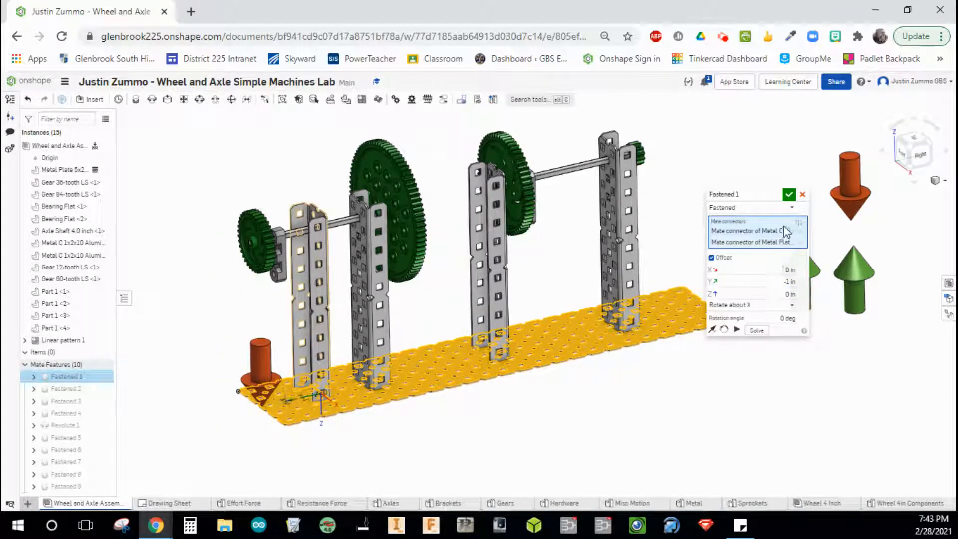
click(790, 195)
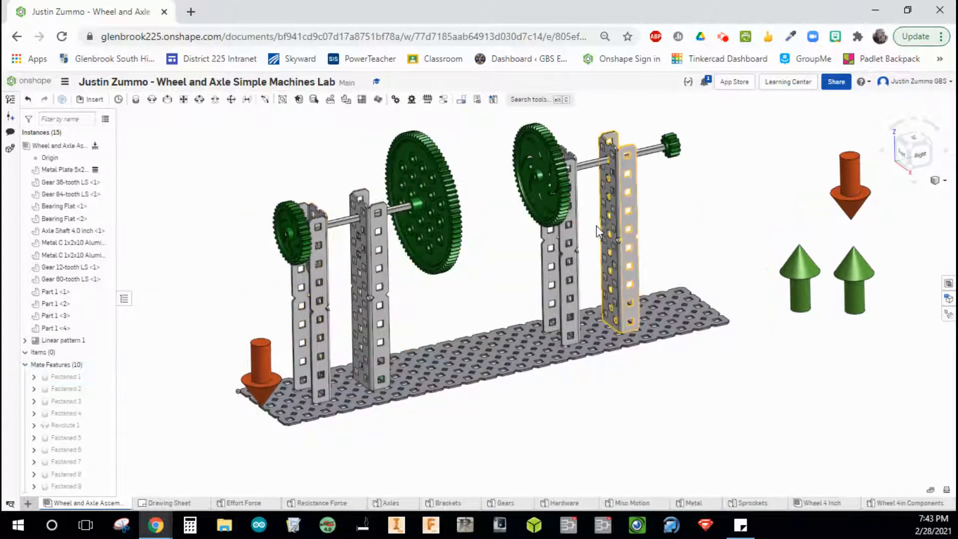
Step: Edit the Fastened 2 mate of the upright by the 84-tooth gear, adding a Y offset of 1 in
right_drag(747, 229, 696, 250)
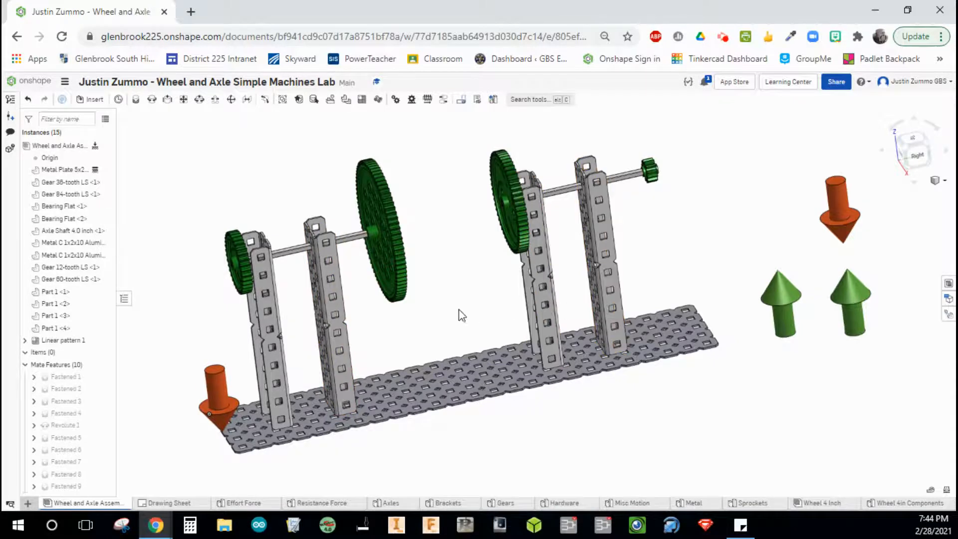
double_click(71, 388)
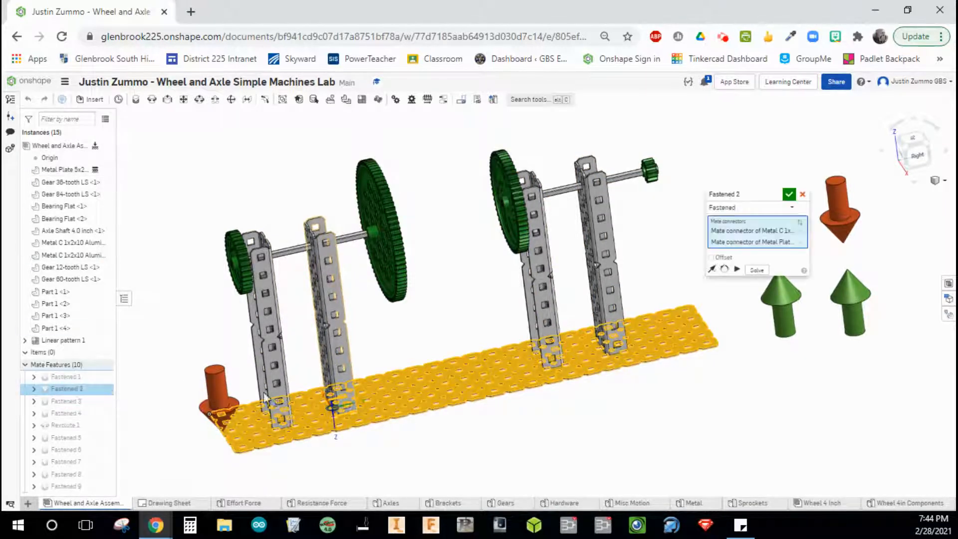
click(722, 257)
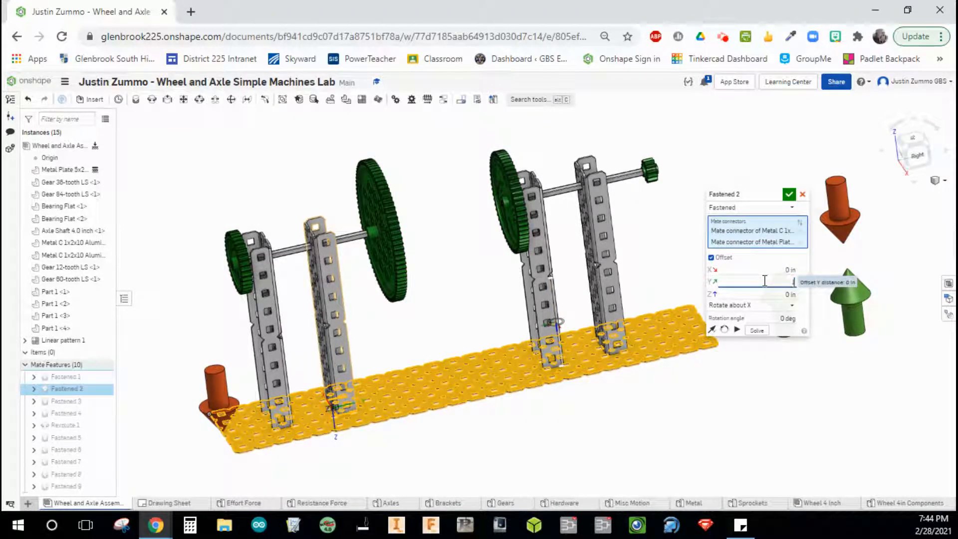
click(781, 278)
text(1)
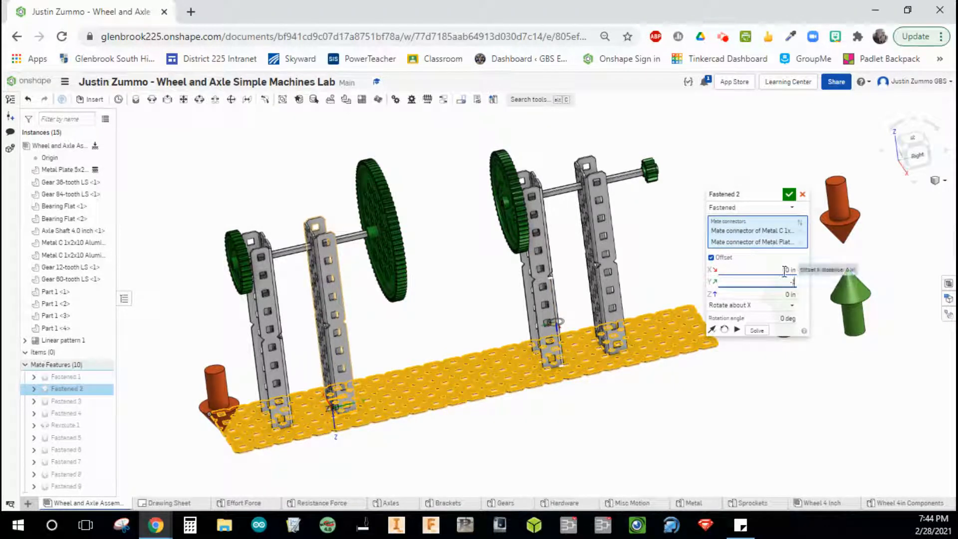
text(1)
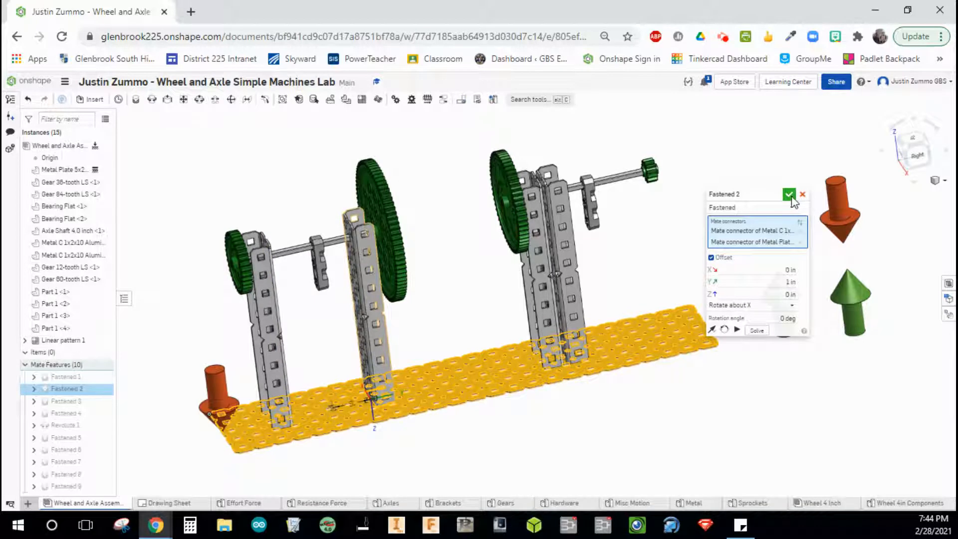
click(789, 194)
Step: Fasten a green arrow's flat base to the centre of a base plate hole beneath the 84-tooth gear
click(542, 400)
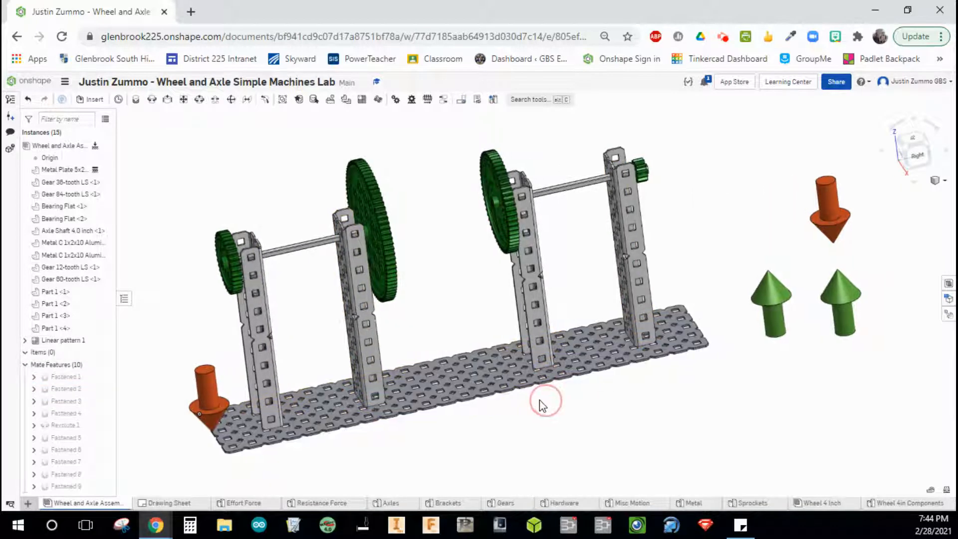
mouse_move(541, 400)
right_down()
mouse_move(535, 406)
mouse_move(552, 399)
mouse_move(501, 402)
mouse_move(545, 402)
right_up()
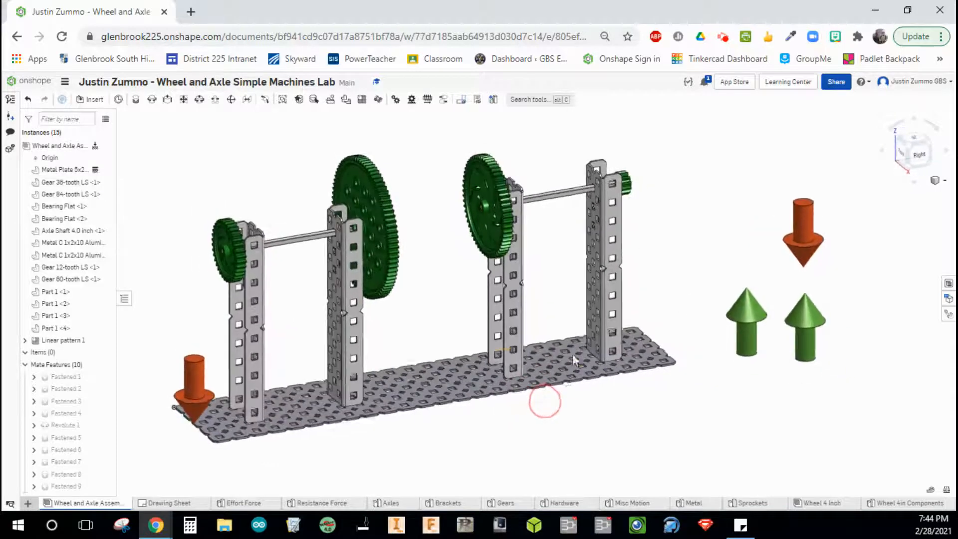
right_drag(547, 459, 507, 441)
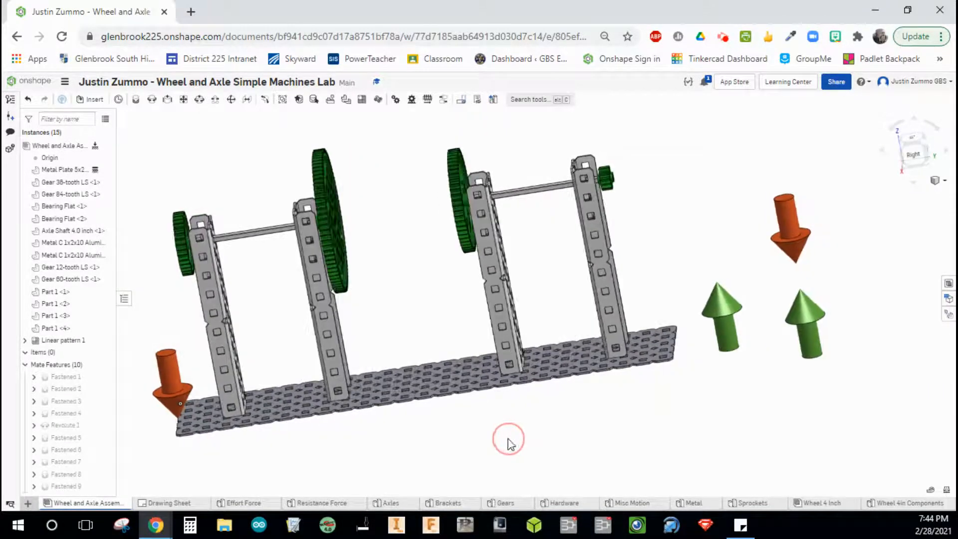
click(136, 99)
right_drag(764, 390, 732, 349)
scroll(631, 223, up, 6)
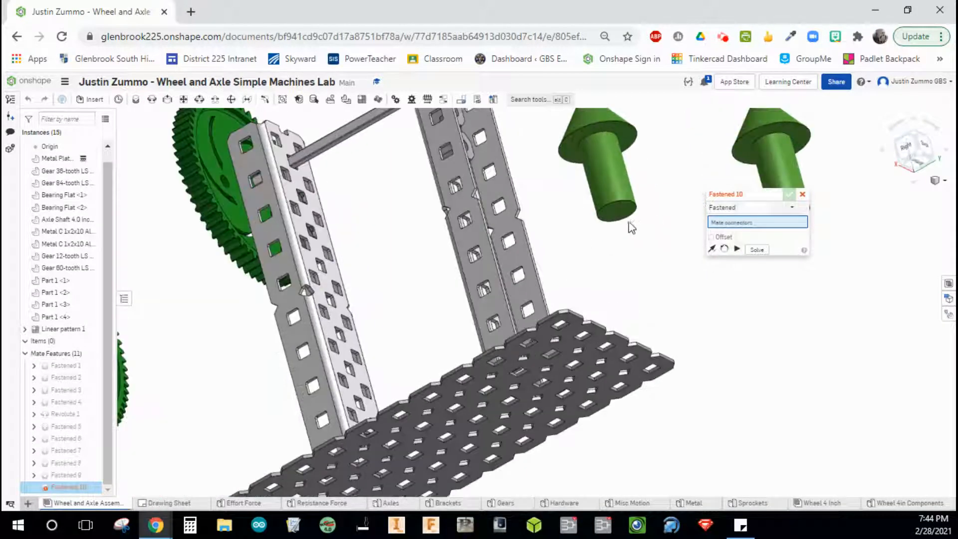
click(589, 202)
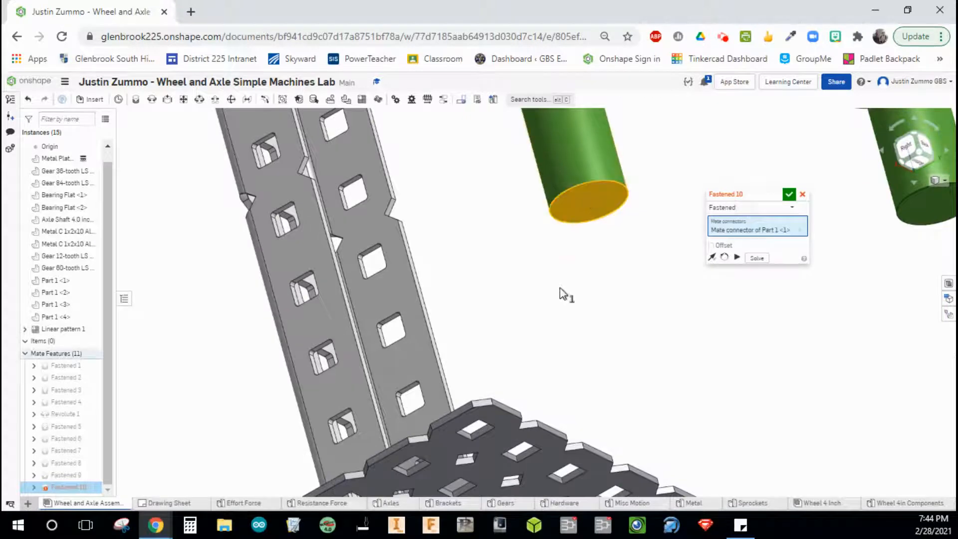
scroll(561, 293, down, 10)
right_drag(292, 412, 352, 447)
scroll(351, 416, up, 3)
scroll(351, 416, up, 5)
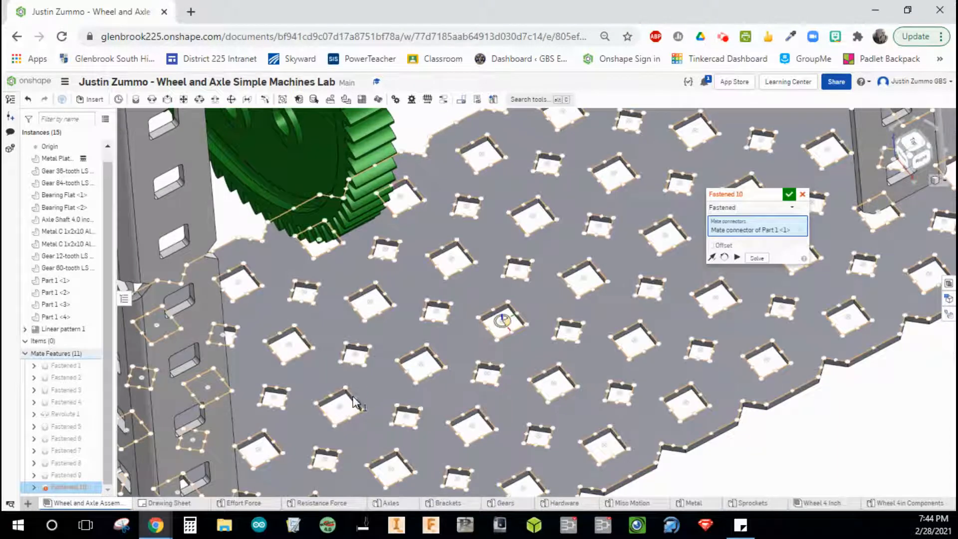
click(503, 320)
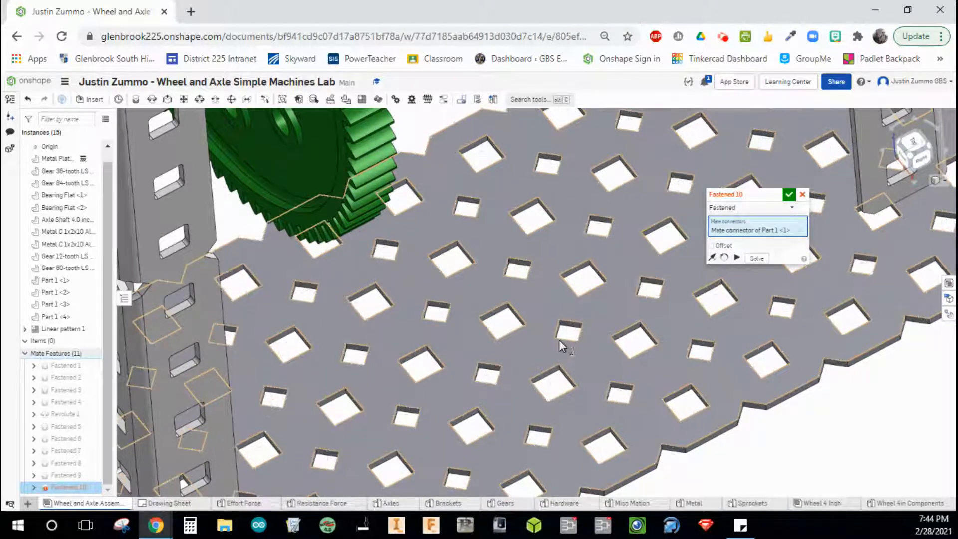
click(789, 195)
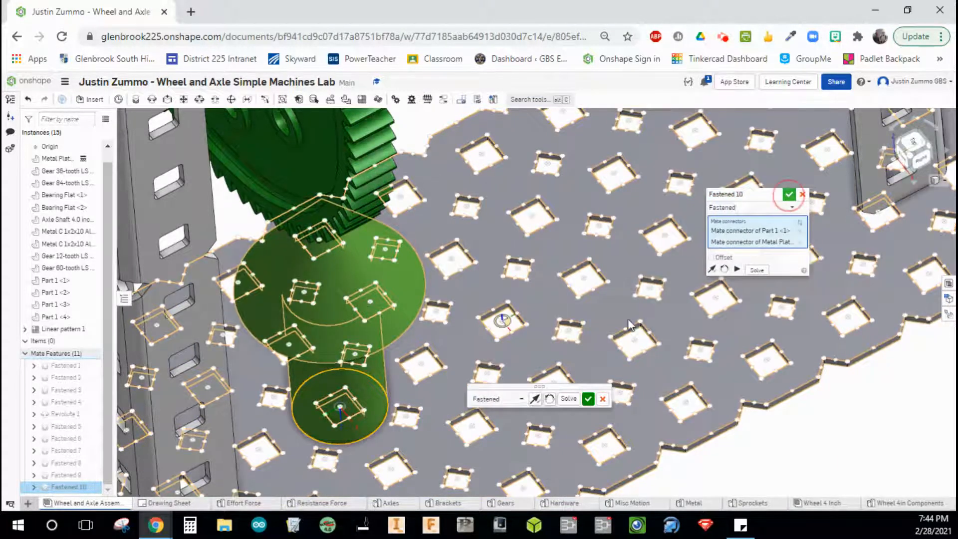
Step: Fasten the remaining red arrow's tip to the edge of a base plate hole beneath the 60-tooth gear
key(f)
right_drag(608, 432, 694, 402)
middle_drag(693, 399, 543, 408)
right_drag(543, 409, 584, 385)
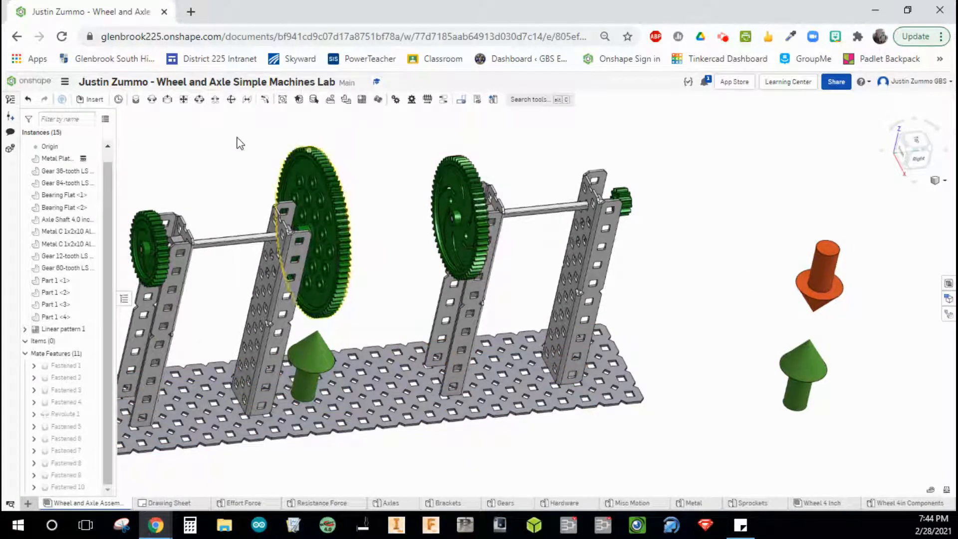
click(148, 99)
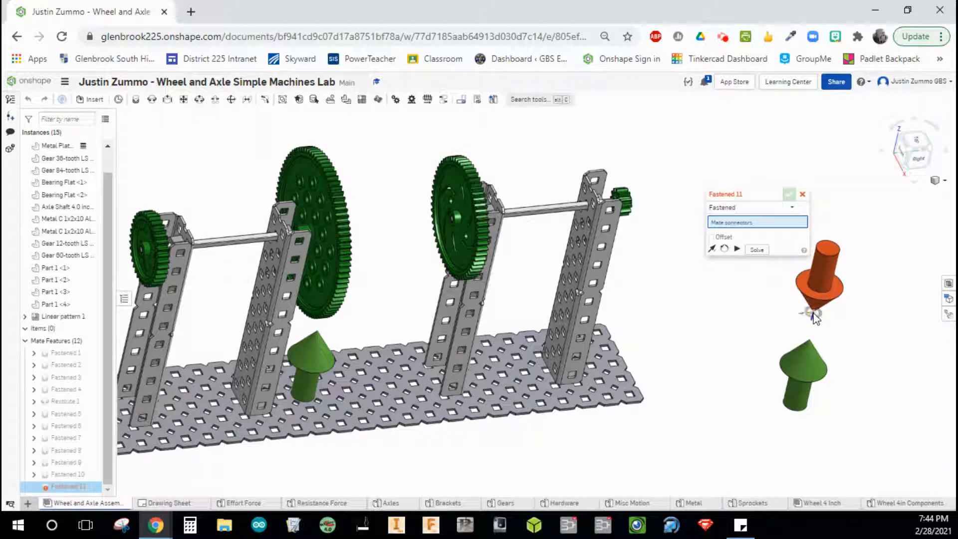
click(813, 314)
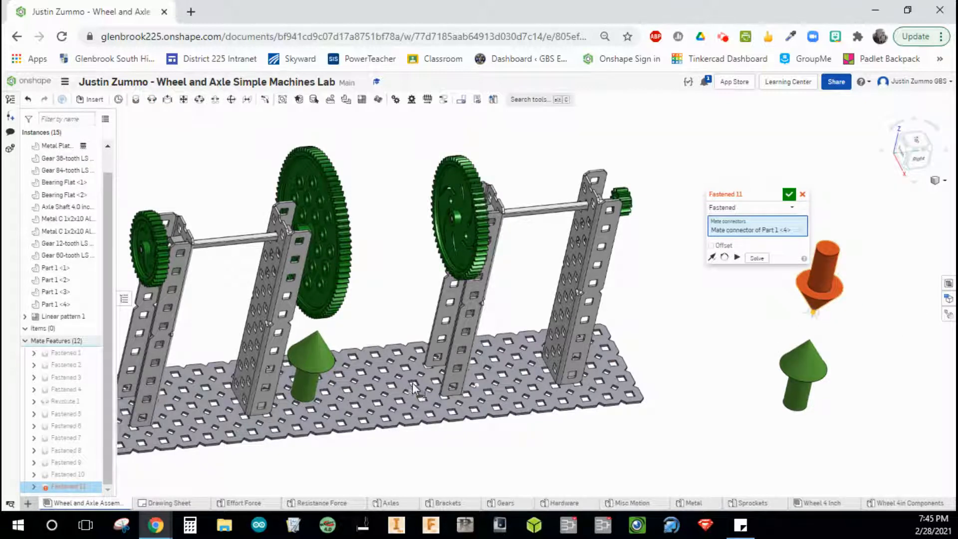
scroll(417, 392, up, 10)
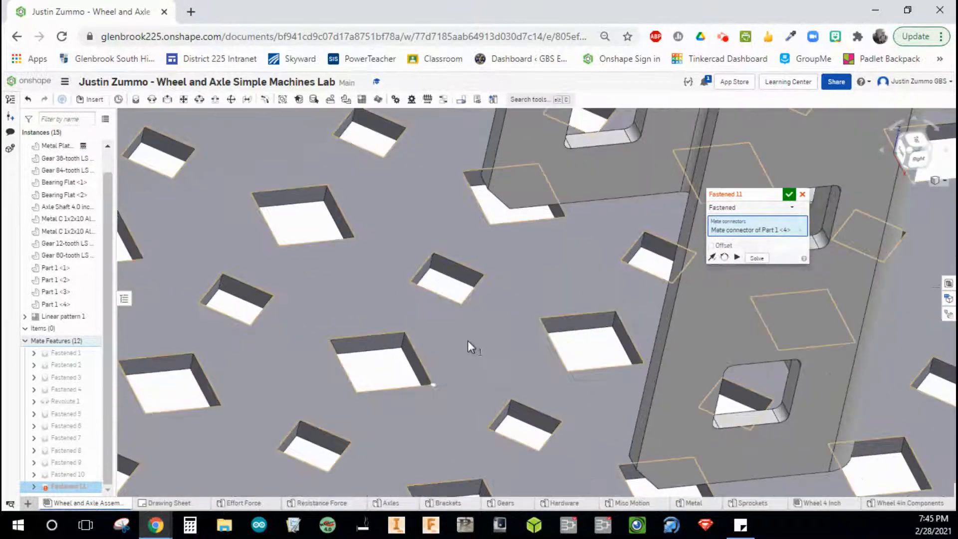
click(420, 355)
scroll(490, 366, down, 3)
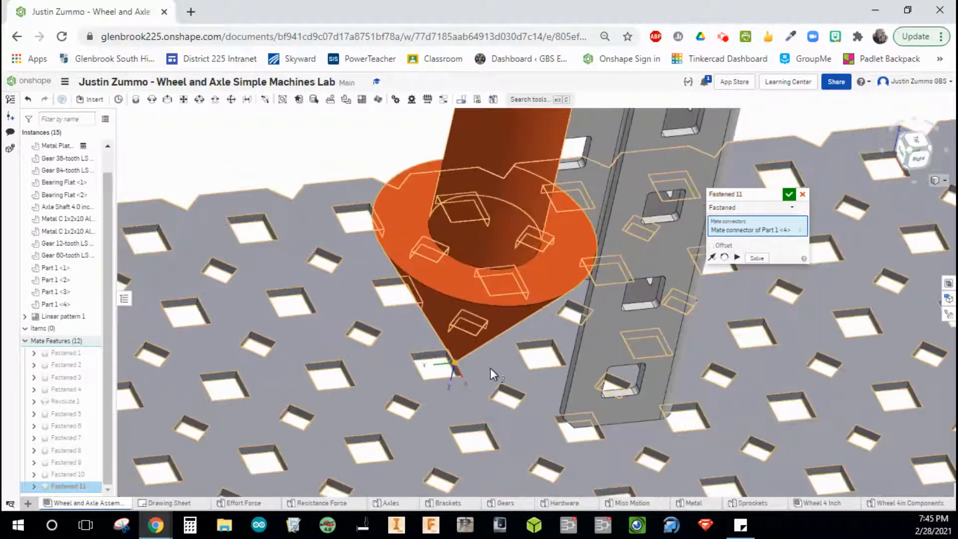
scroll(490, 367, down, 10)
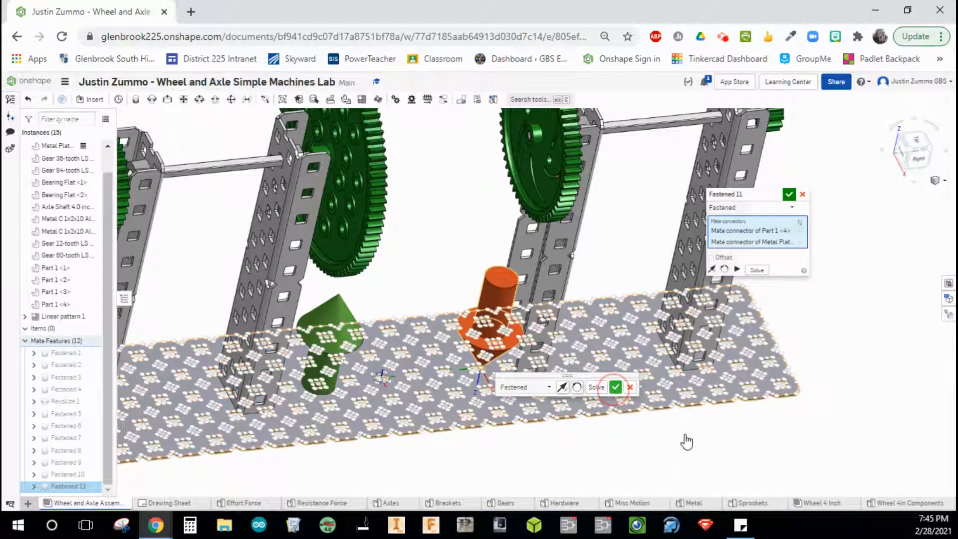
click(615, 388)
Step: Fasten the remaining green arrow's flat base to the edge of a base plate hole beneath the 12-tooth gear
middle_drag(692, 424, 501, 422)
right_drag(685, 400, 663, 401)
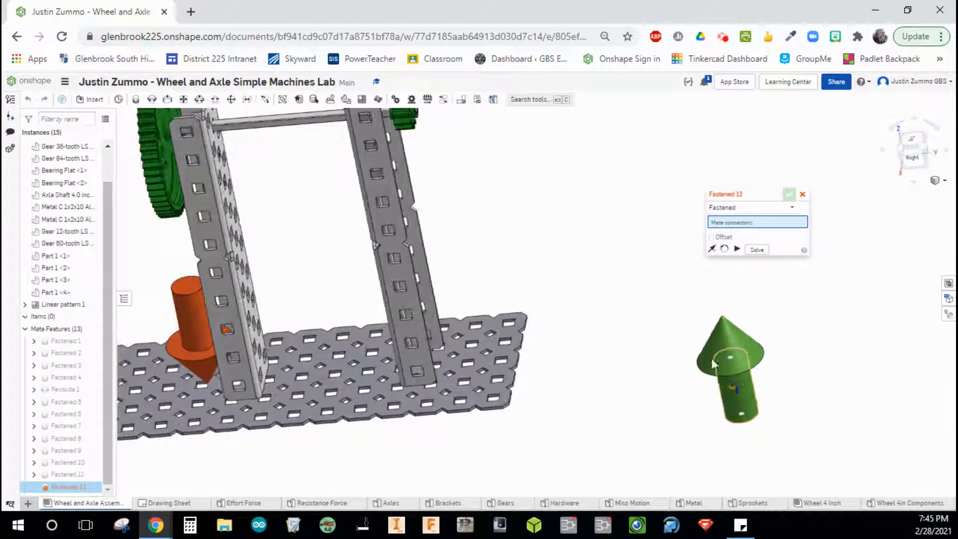
right_drag(760, 431, 633, 317)
click(519, 209)
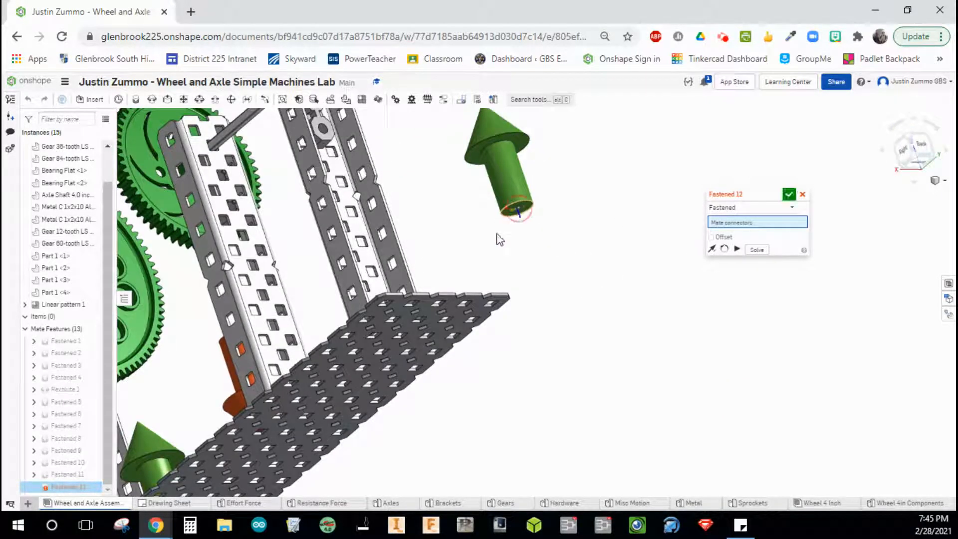
right_drag(447, 209, 520, 357)
scroll(477, 356, up, 5)
scroll(476, 356, up, 3)
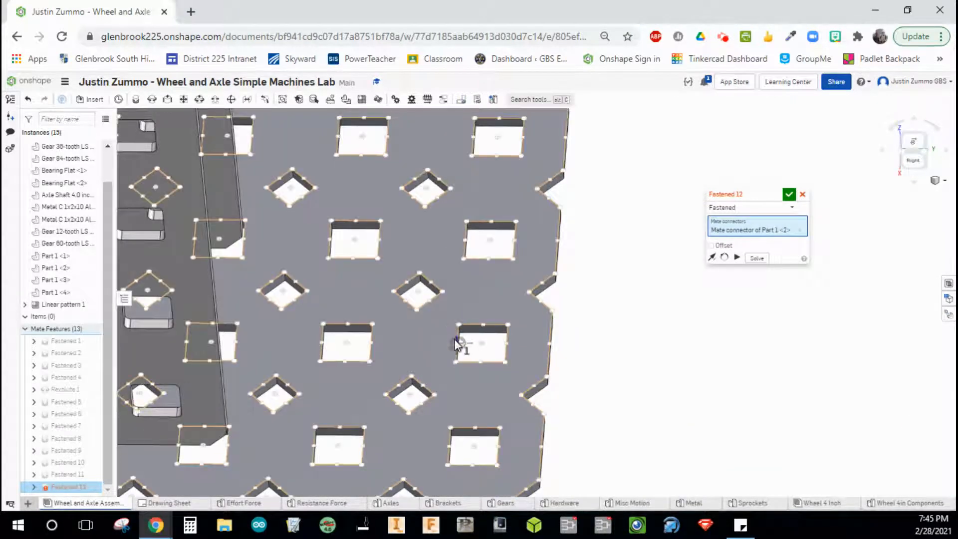
click(538, 352)
click(664, 376)
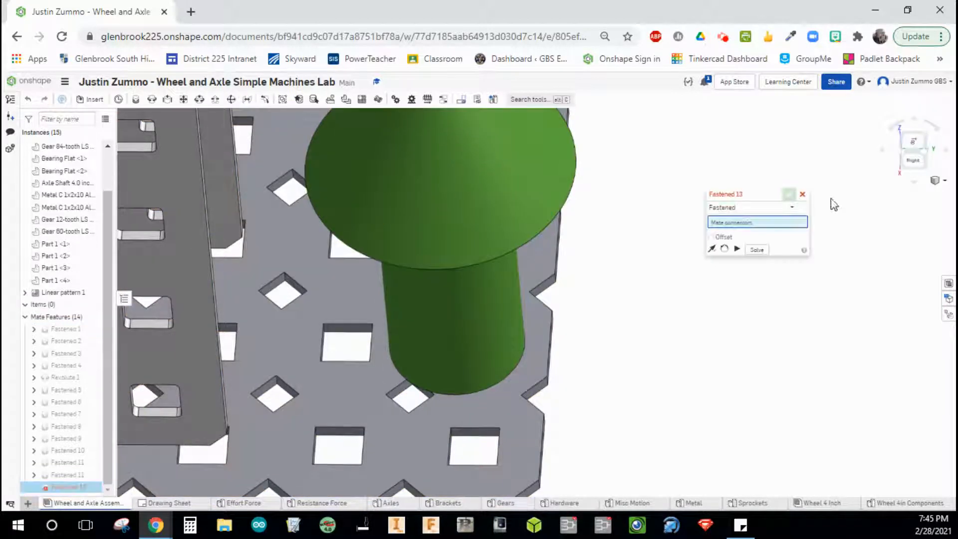
click(802, 194)
Step: Animate the Revolute 1 mate from 0 to 360 deg with Loop playback and 150 steps
click(906, 158)
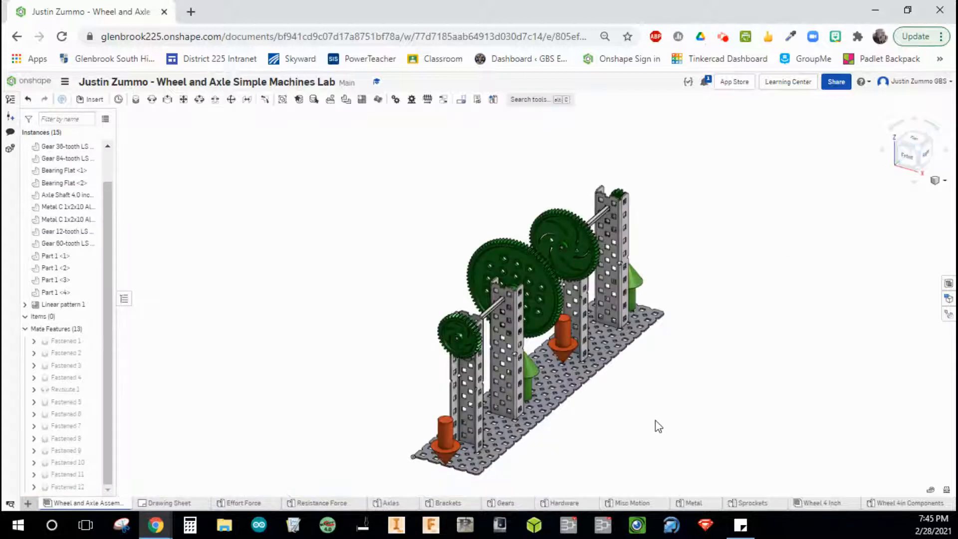
right_drag(657, 426, 628, 391)
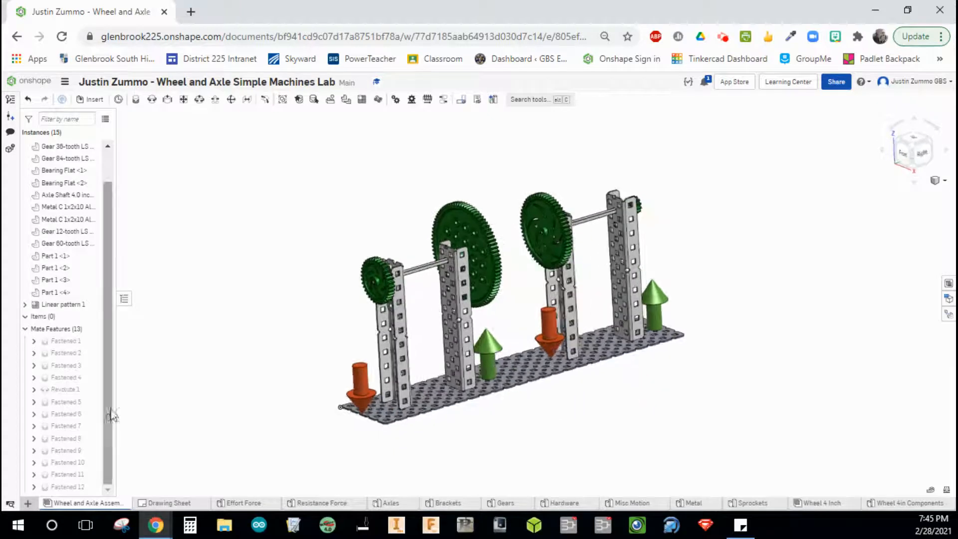
right_click(62, 389)
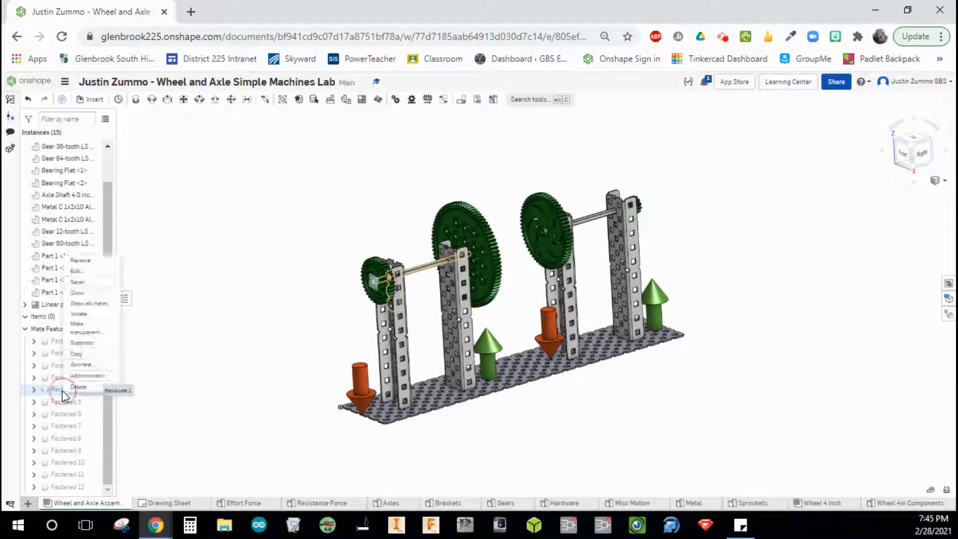
click(81, 364)
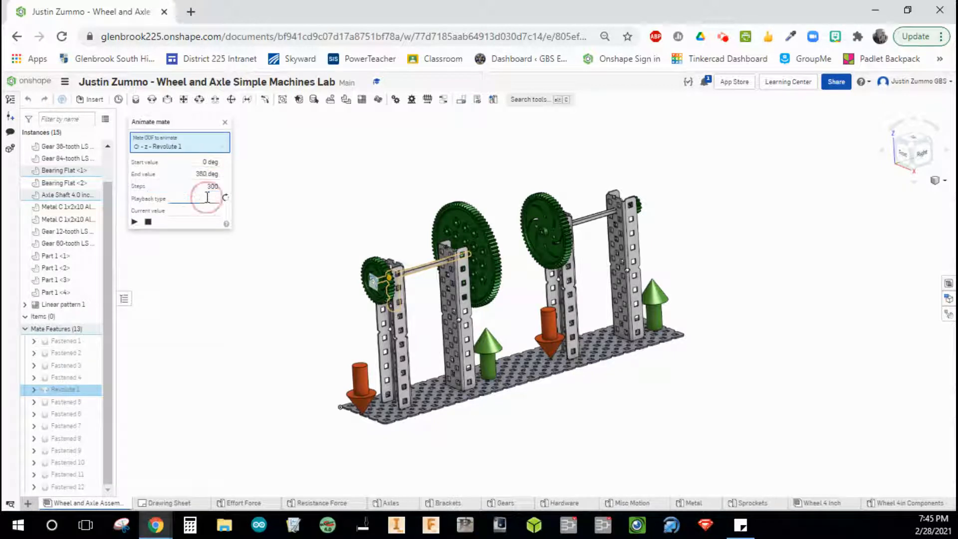
click(211, 197)
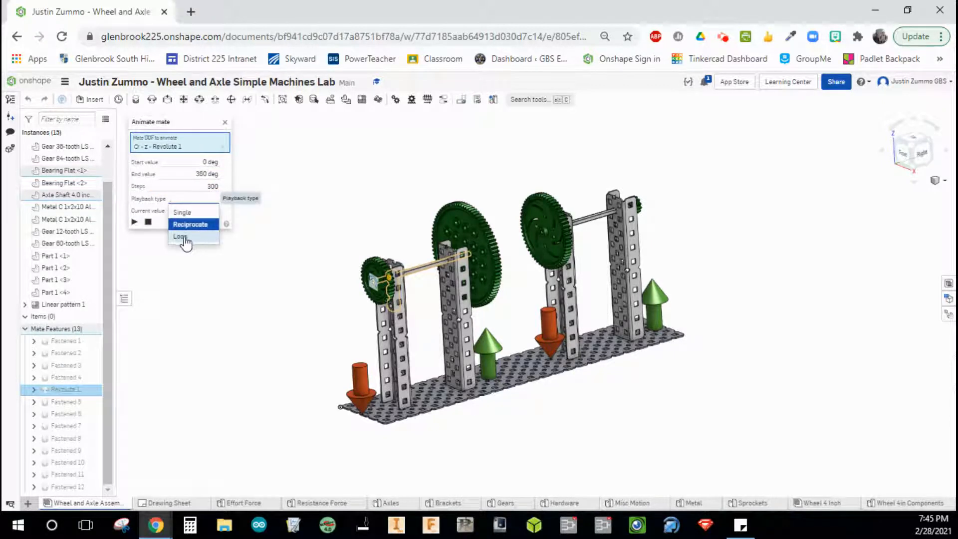
click(191, 237)
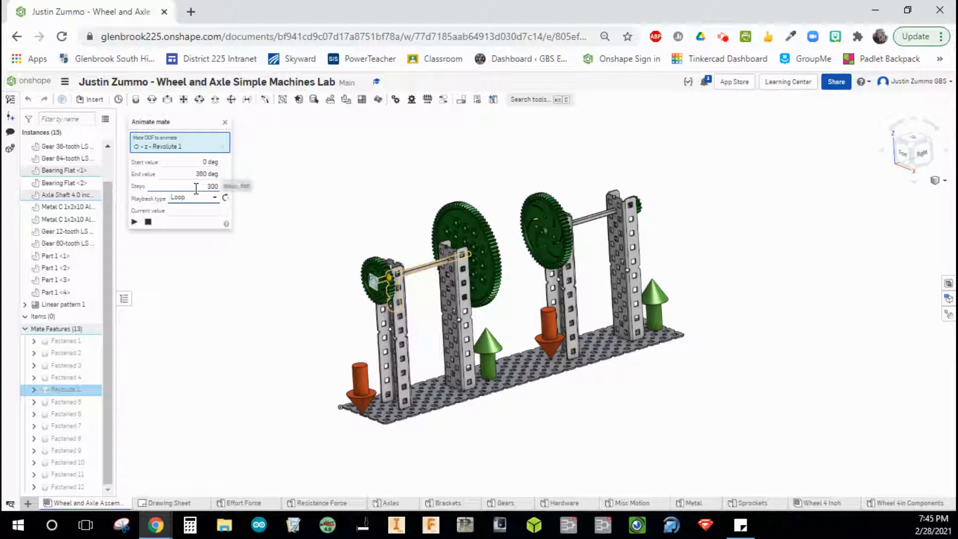
click(197, 188)
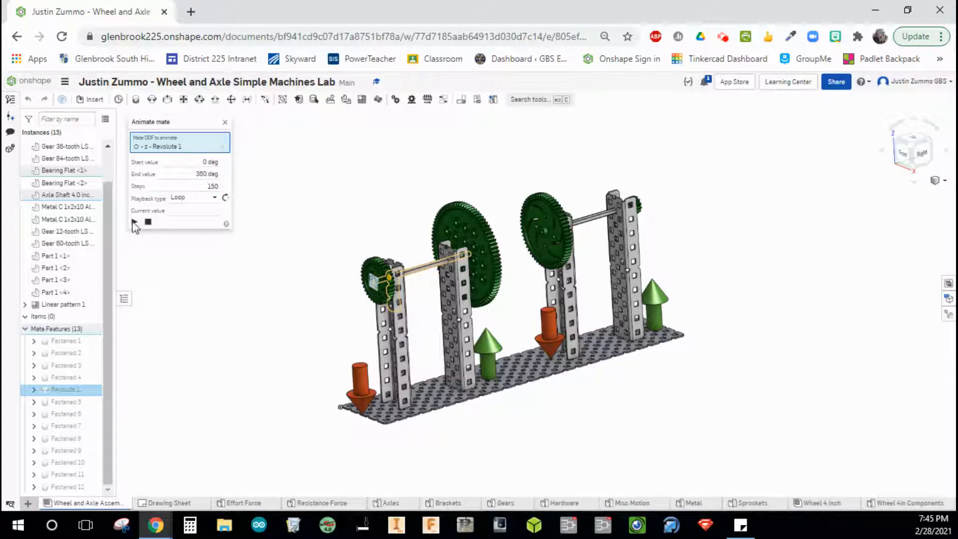
click(134, 223)
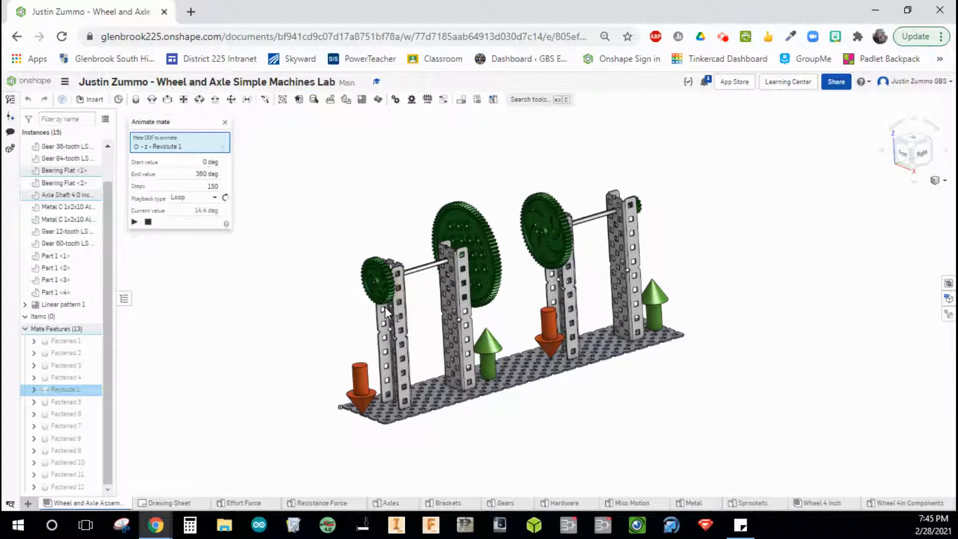
Step: Examine the rotating wheel and axle up close, then stop and close the mate animation
scroll(499, 307, up, 2)
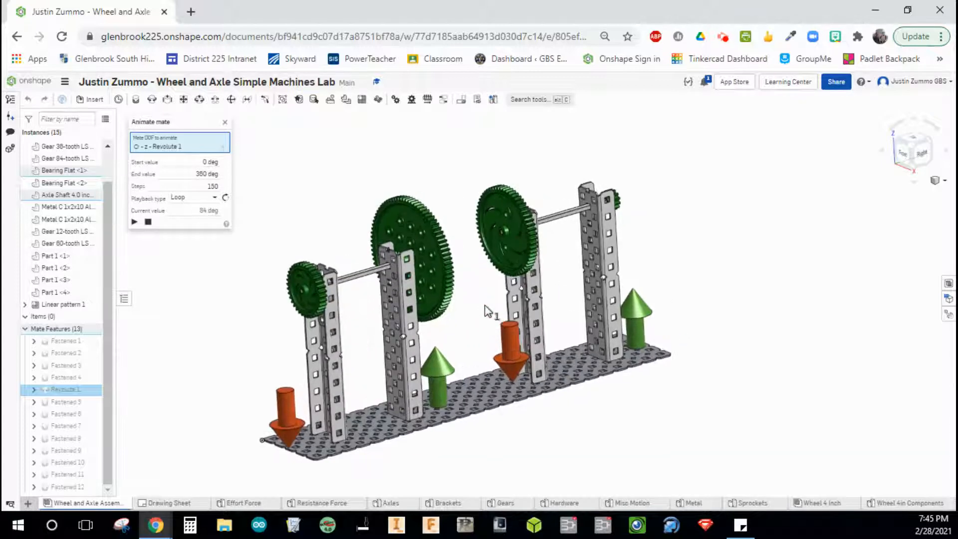
mouse_move(480, 303)
right_down()
mouse_move(497, 300)
mouse_move(476, 306)
mouse_move(494, 318)
mouse_move(488, 306)
right_up()
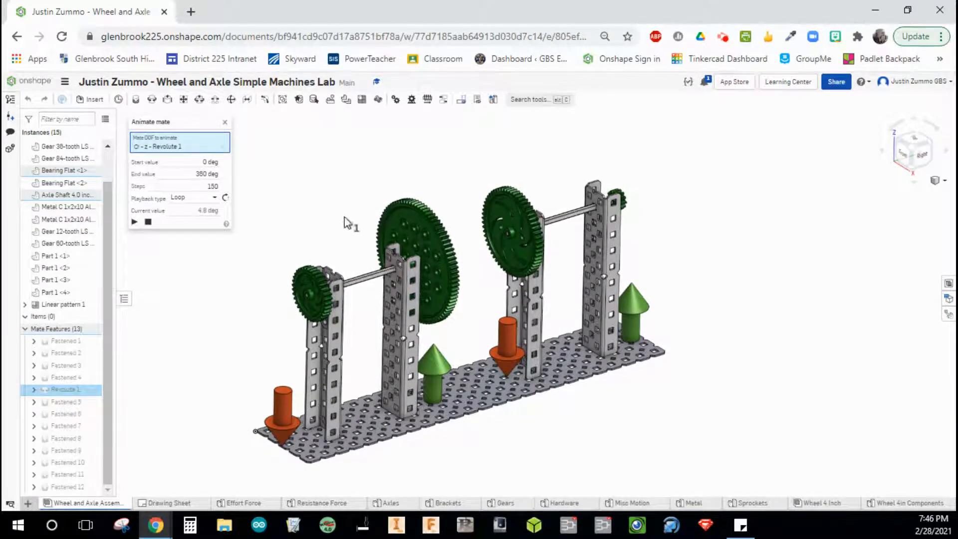
click(148, 222)
click(225, 122)
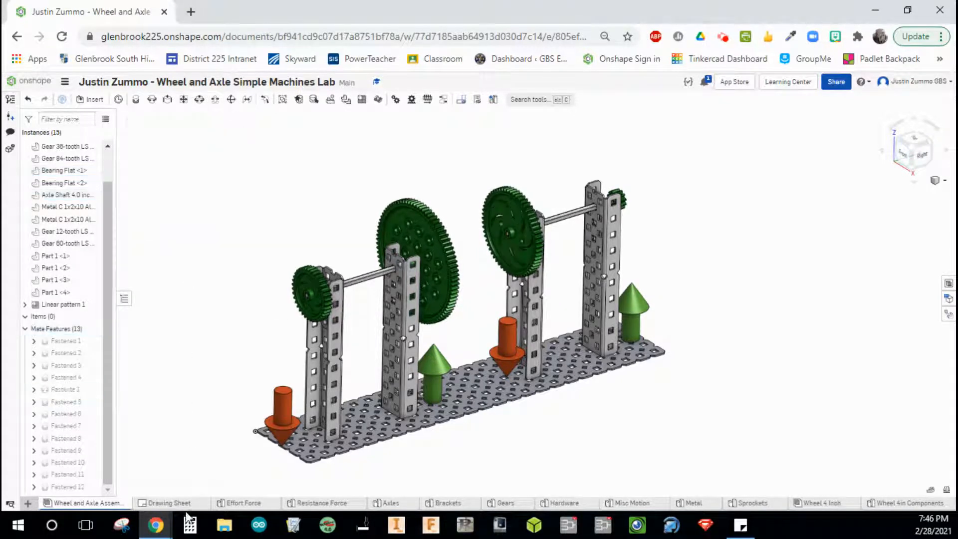
Step: On the Drawing Sheet, add a note reading "1:1" beside the question about the right wheel and axle's IMA
click(168, 504)
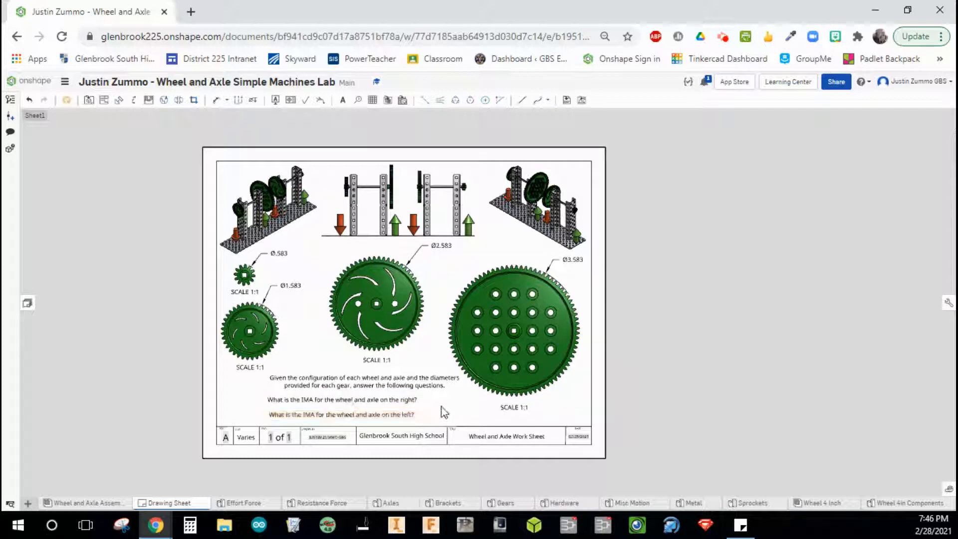
click(343, 99)
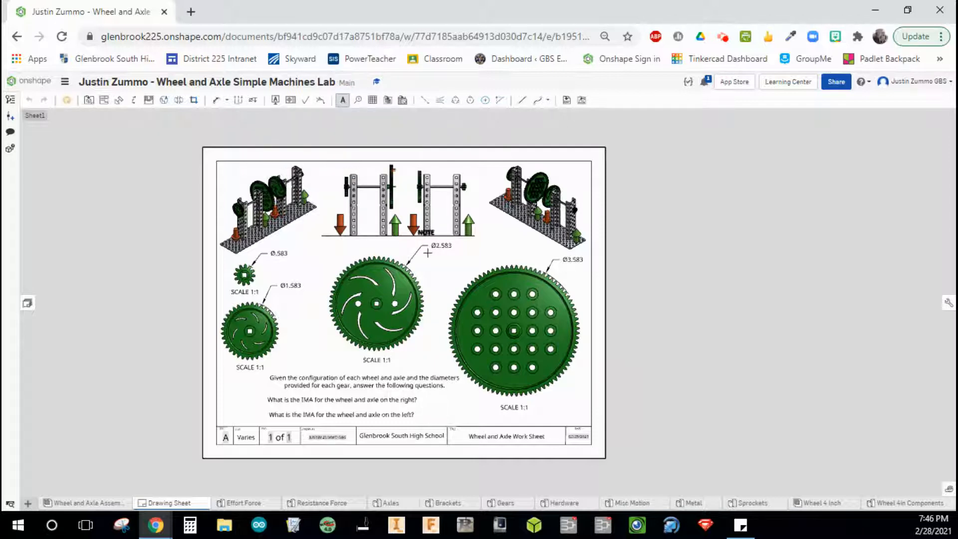
click(429, 400)
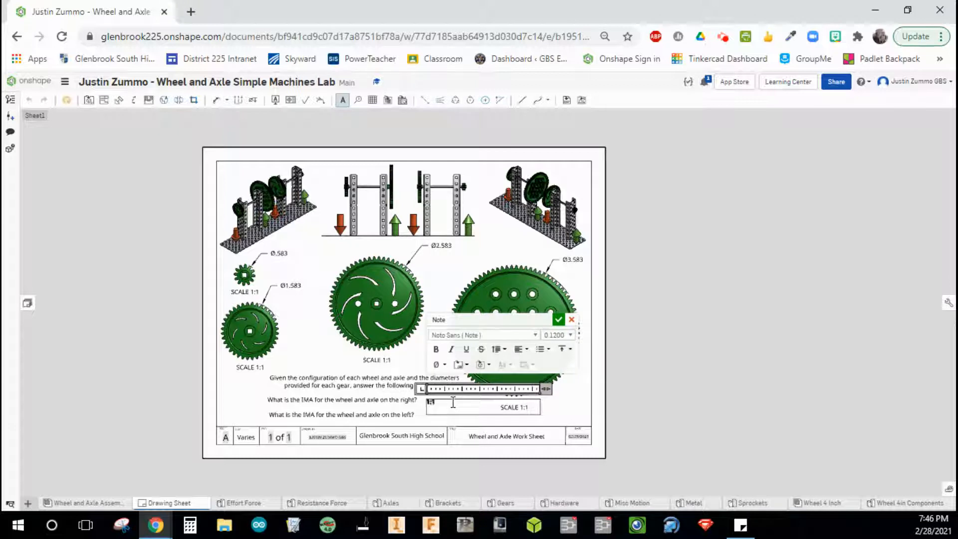
click(578, 319)
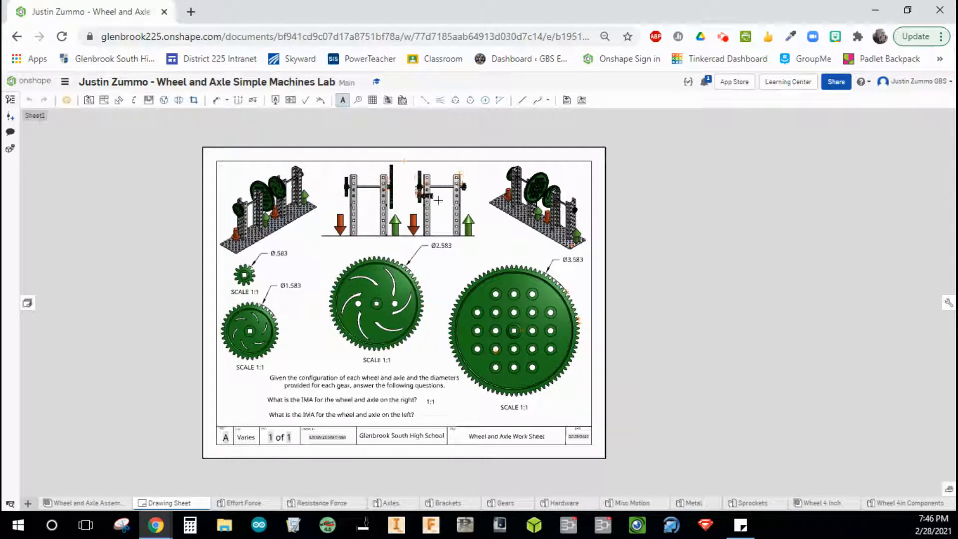
key(Escape)
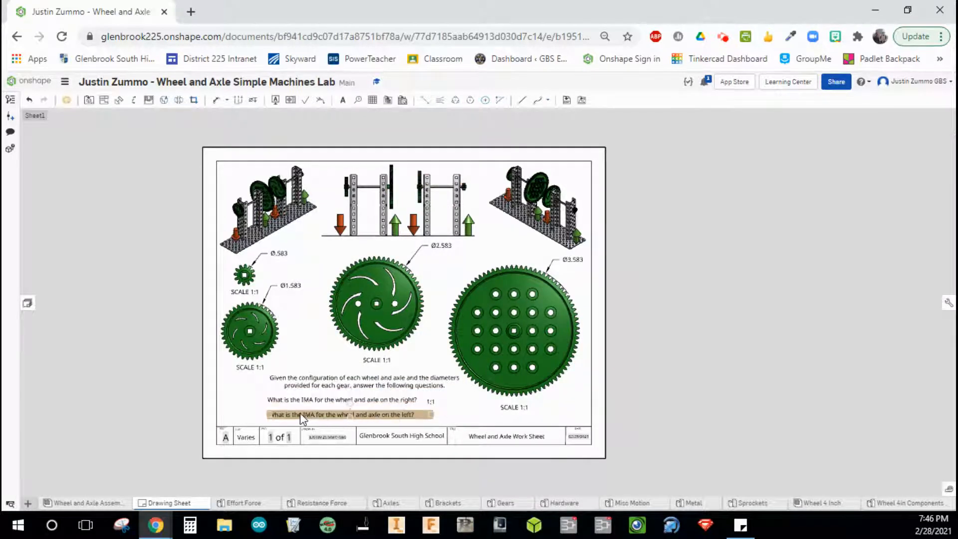
Step: Delete the "1:1" note from the drawing and return to the wheel and axle assembly
click(433, 410)
key(Delete)
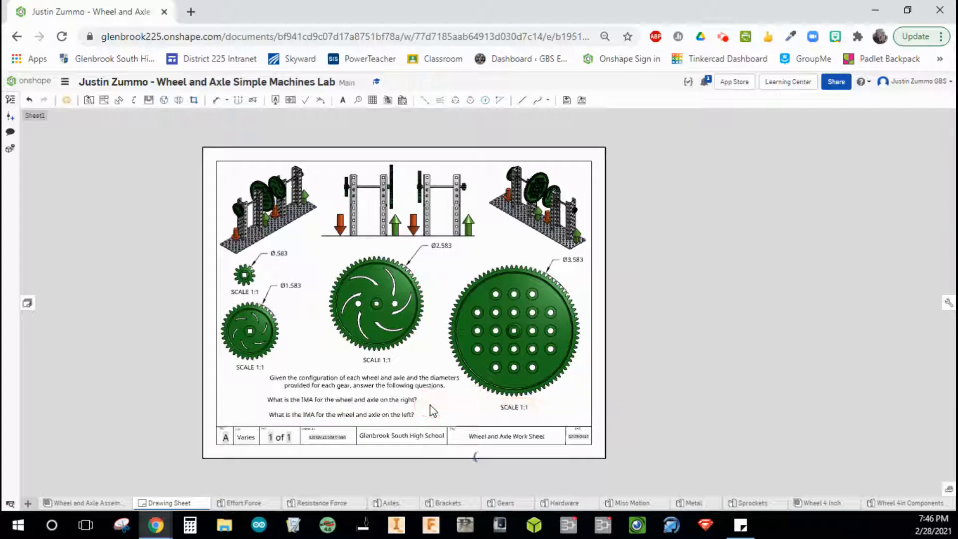
click(678, 351)
right_drag(695, 361, 717, 353)
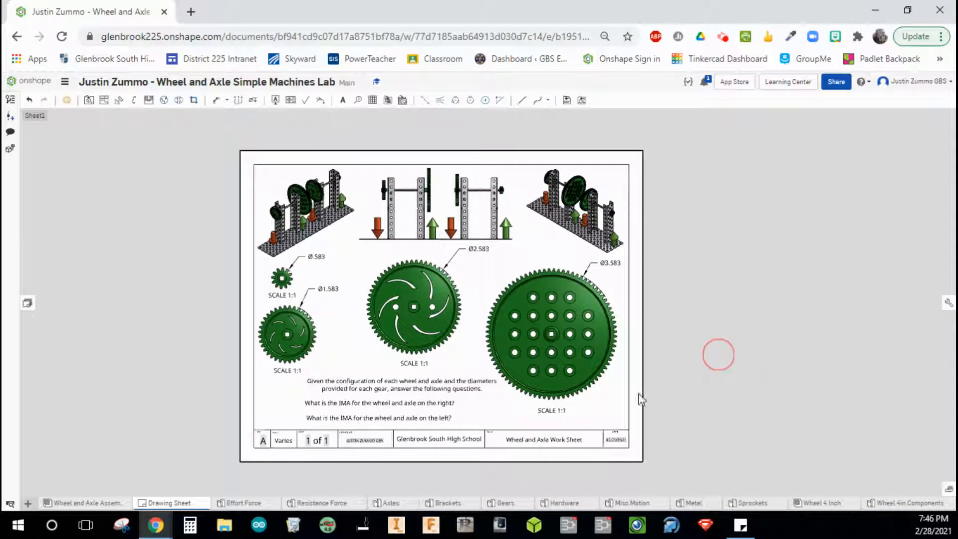
click(93, 504)
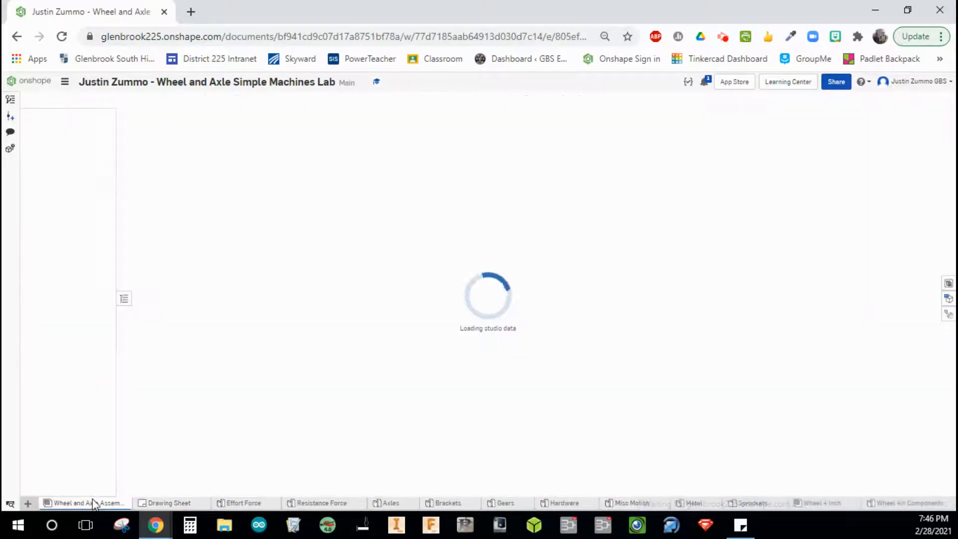
middle_drag(595, 424, 601, 409)
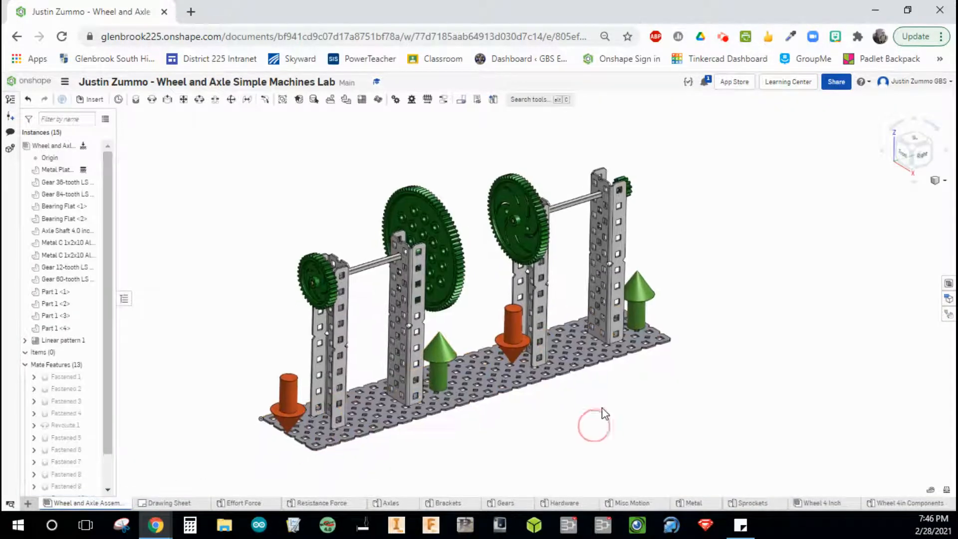